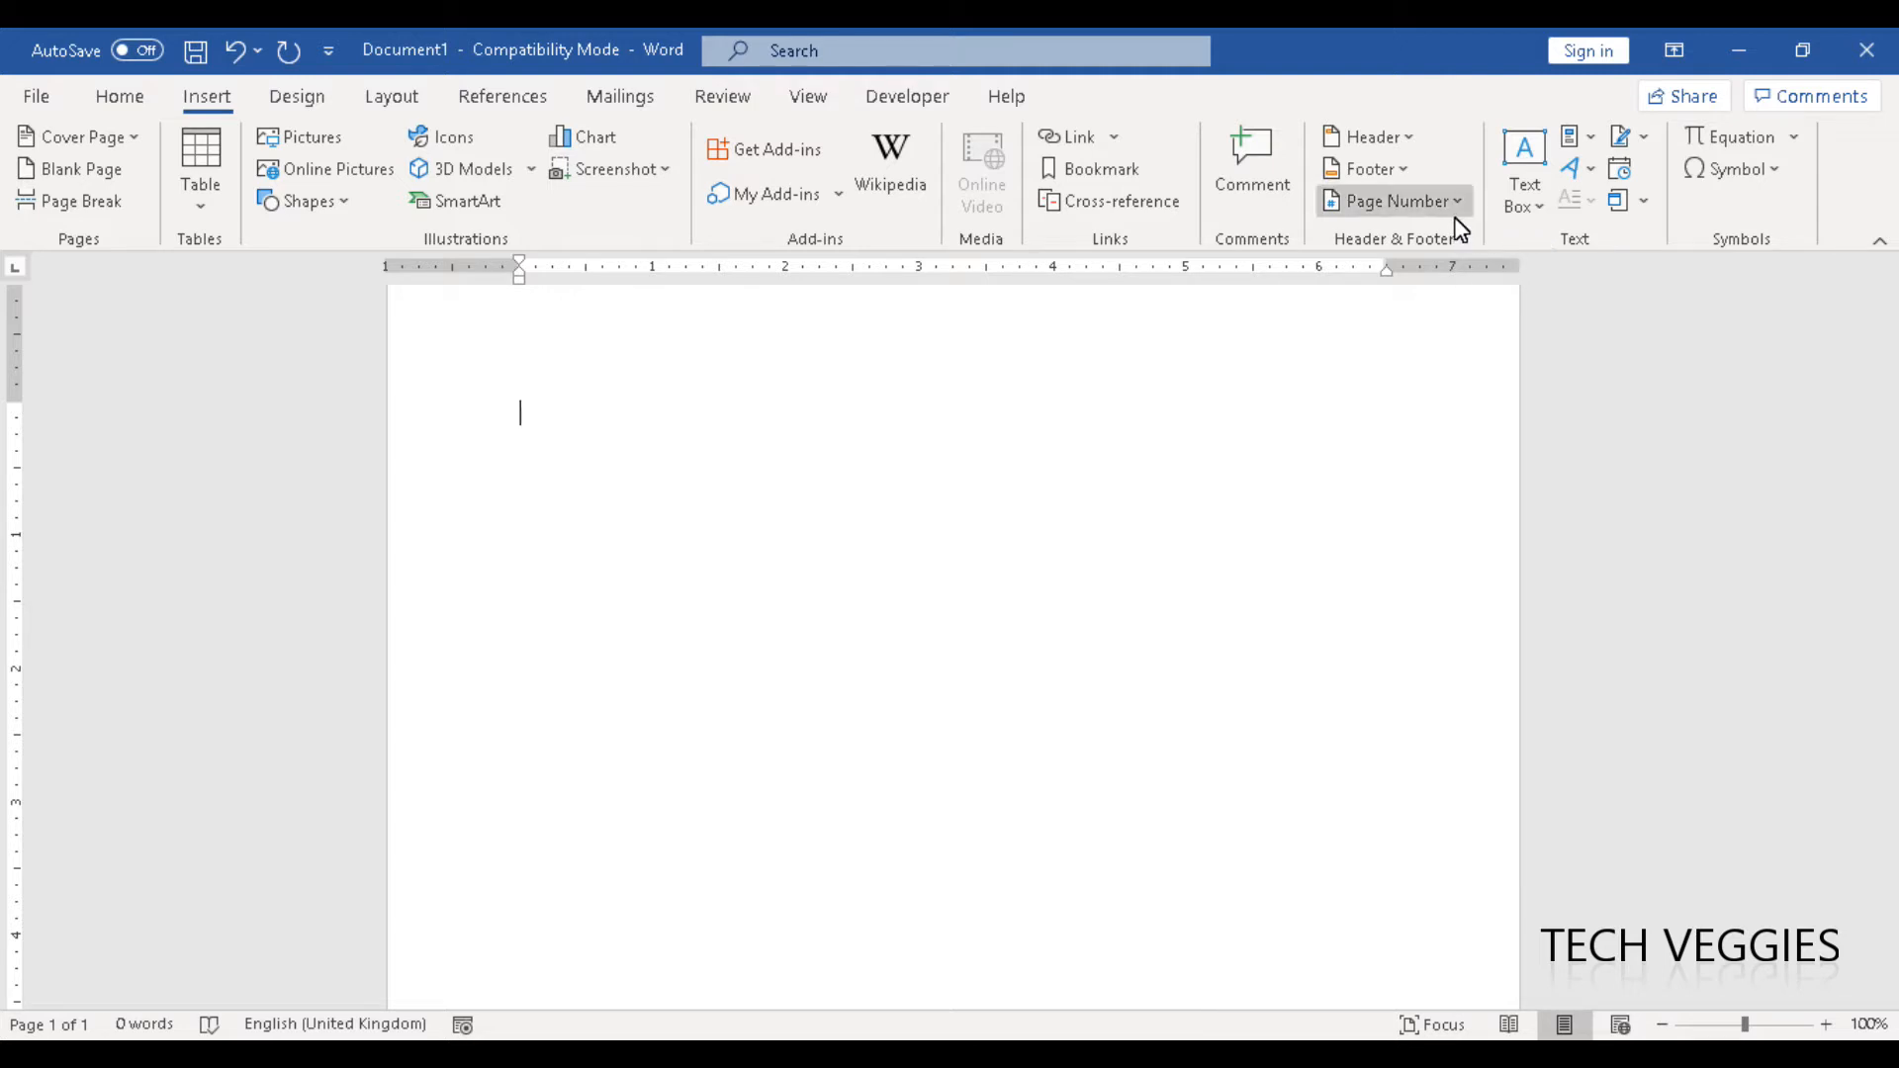
- Insert the built-in Simple Text Box into the blank document
{"action": "left_click", "coordinate": [1541, 214]}
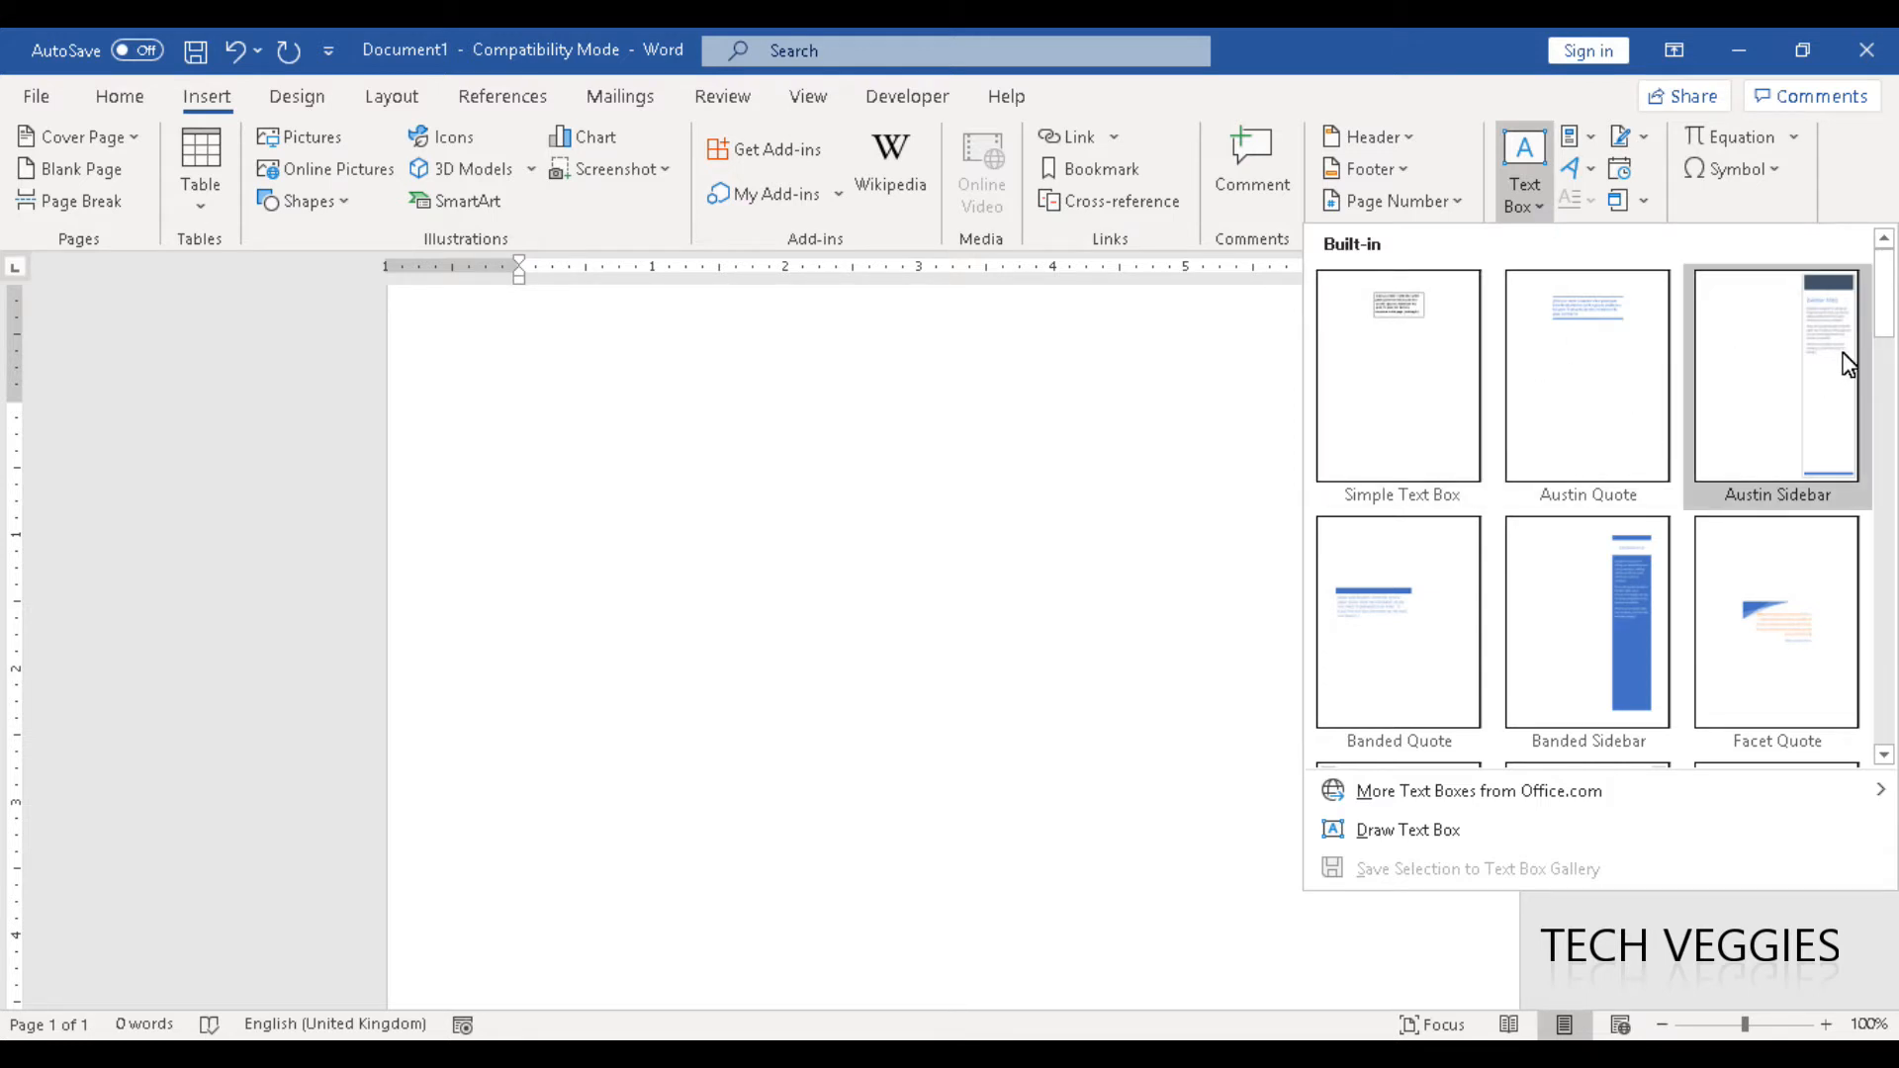
{"action": "left_click_drag", "start_coordinate": [1886, 309], "coordinate": [1896, 702]}
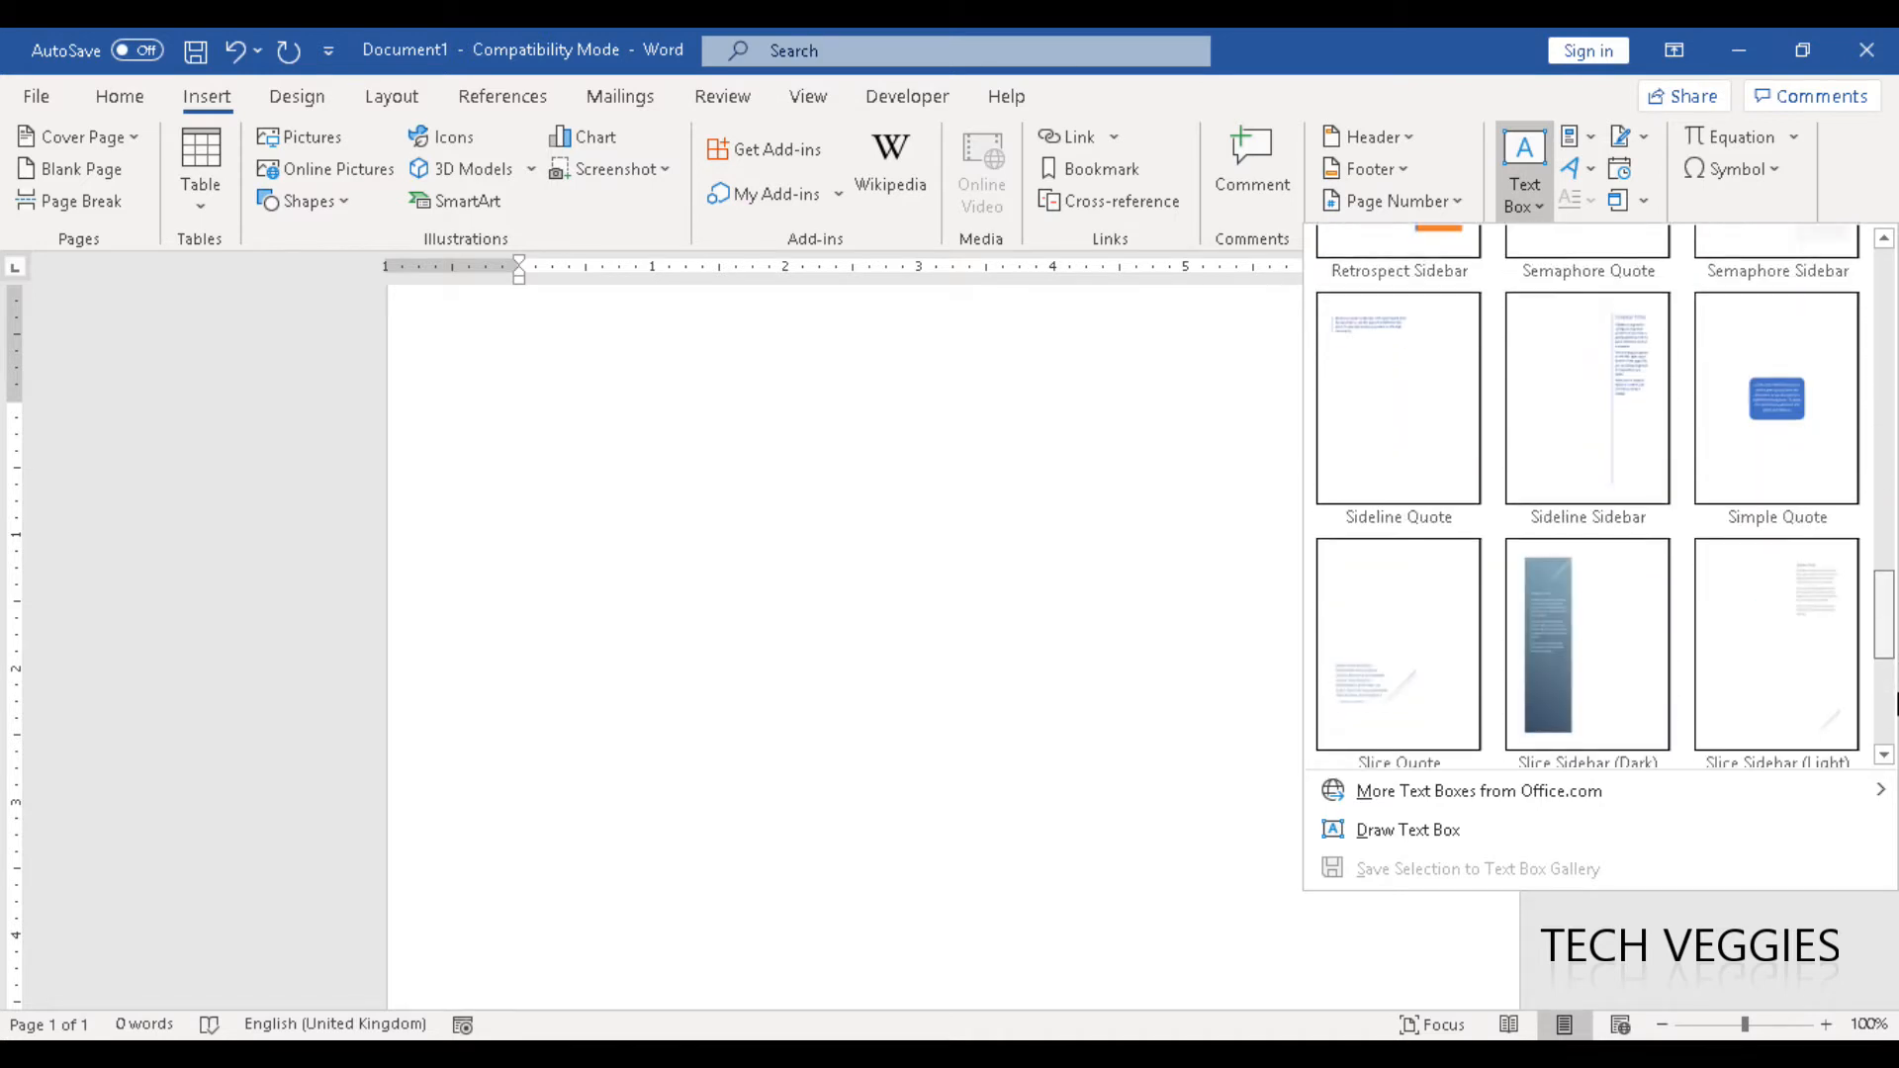
{"action": "left_click_drag", "start_coordinate": [1880, 495], "coordinate": [1887, 321]}
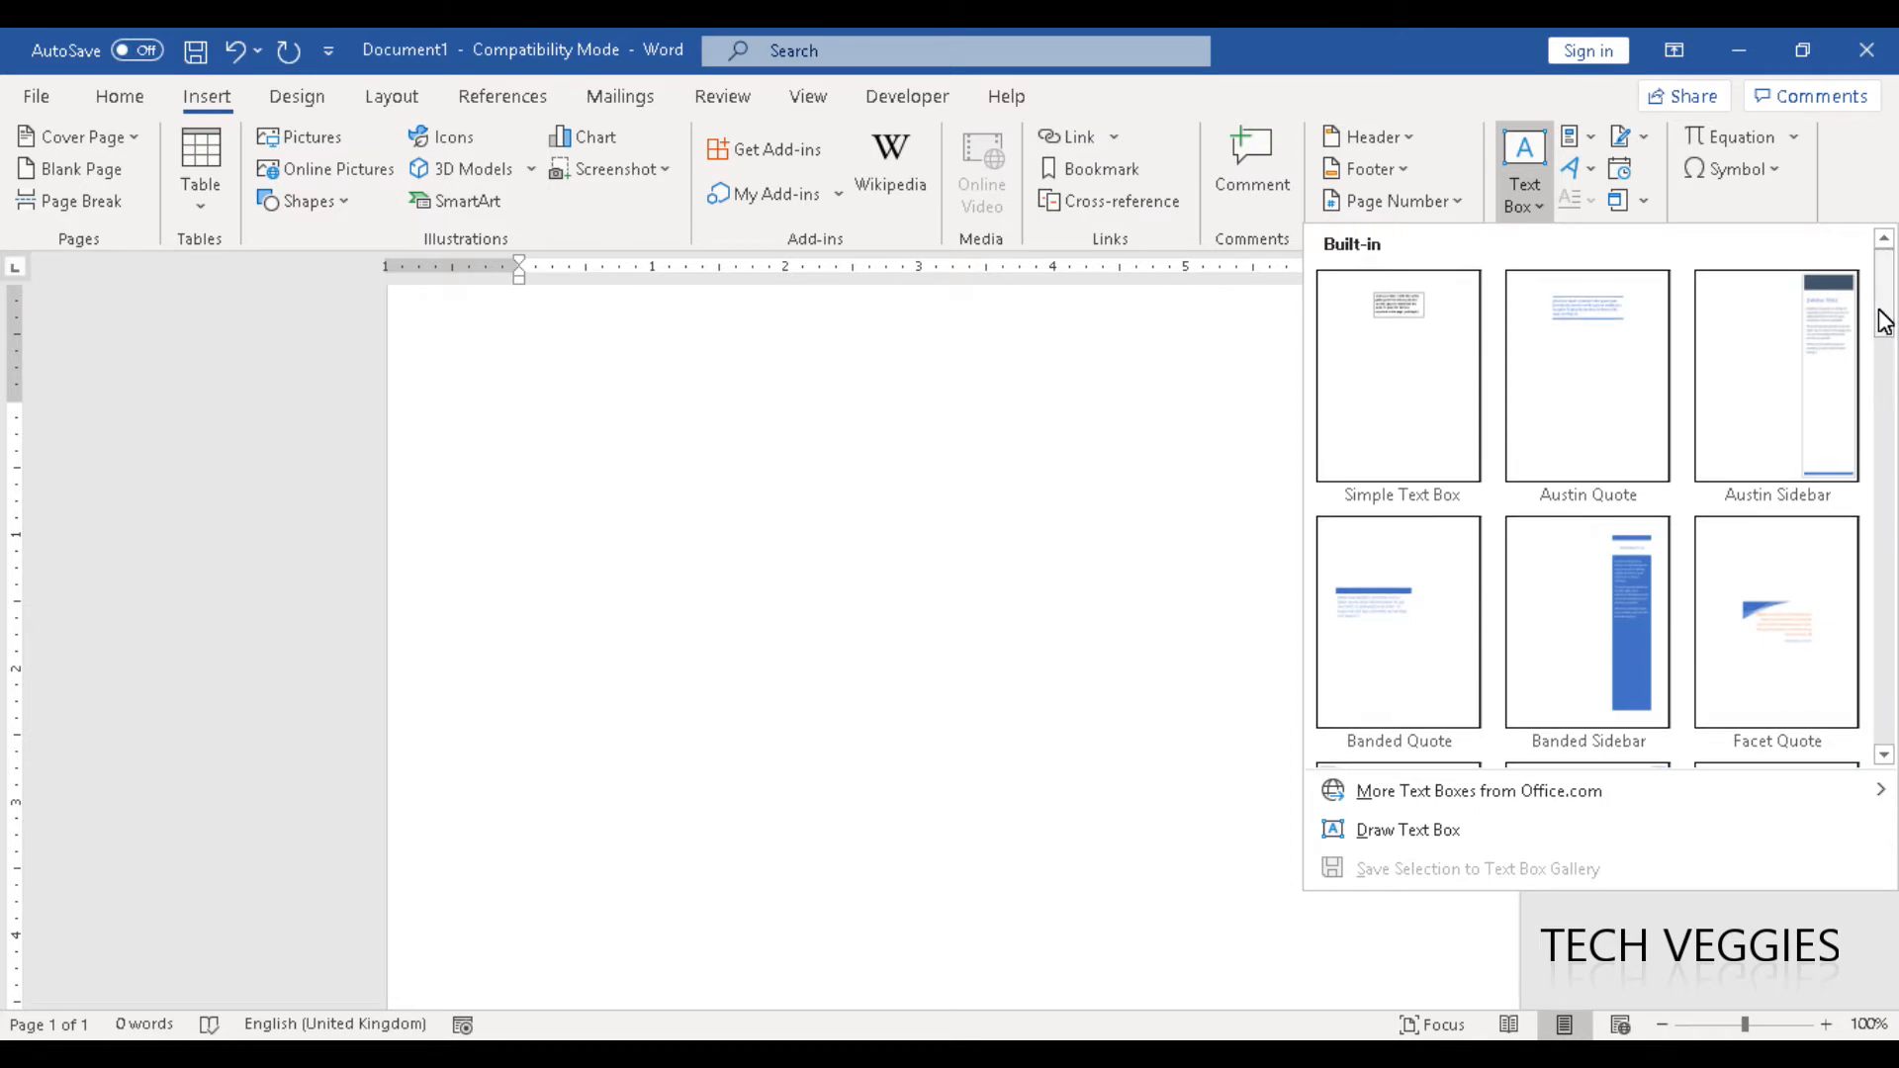
{"action": "left_click", "coordinate": [1405, 349]}
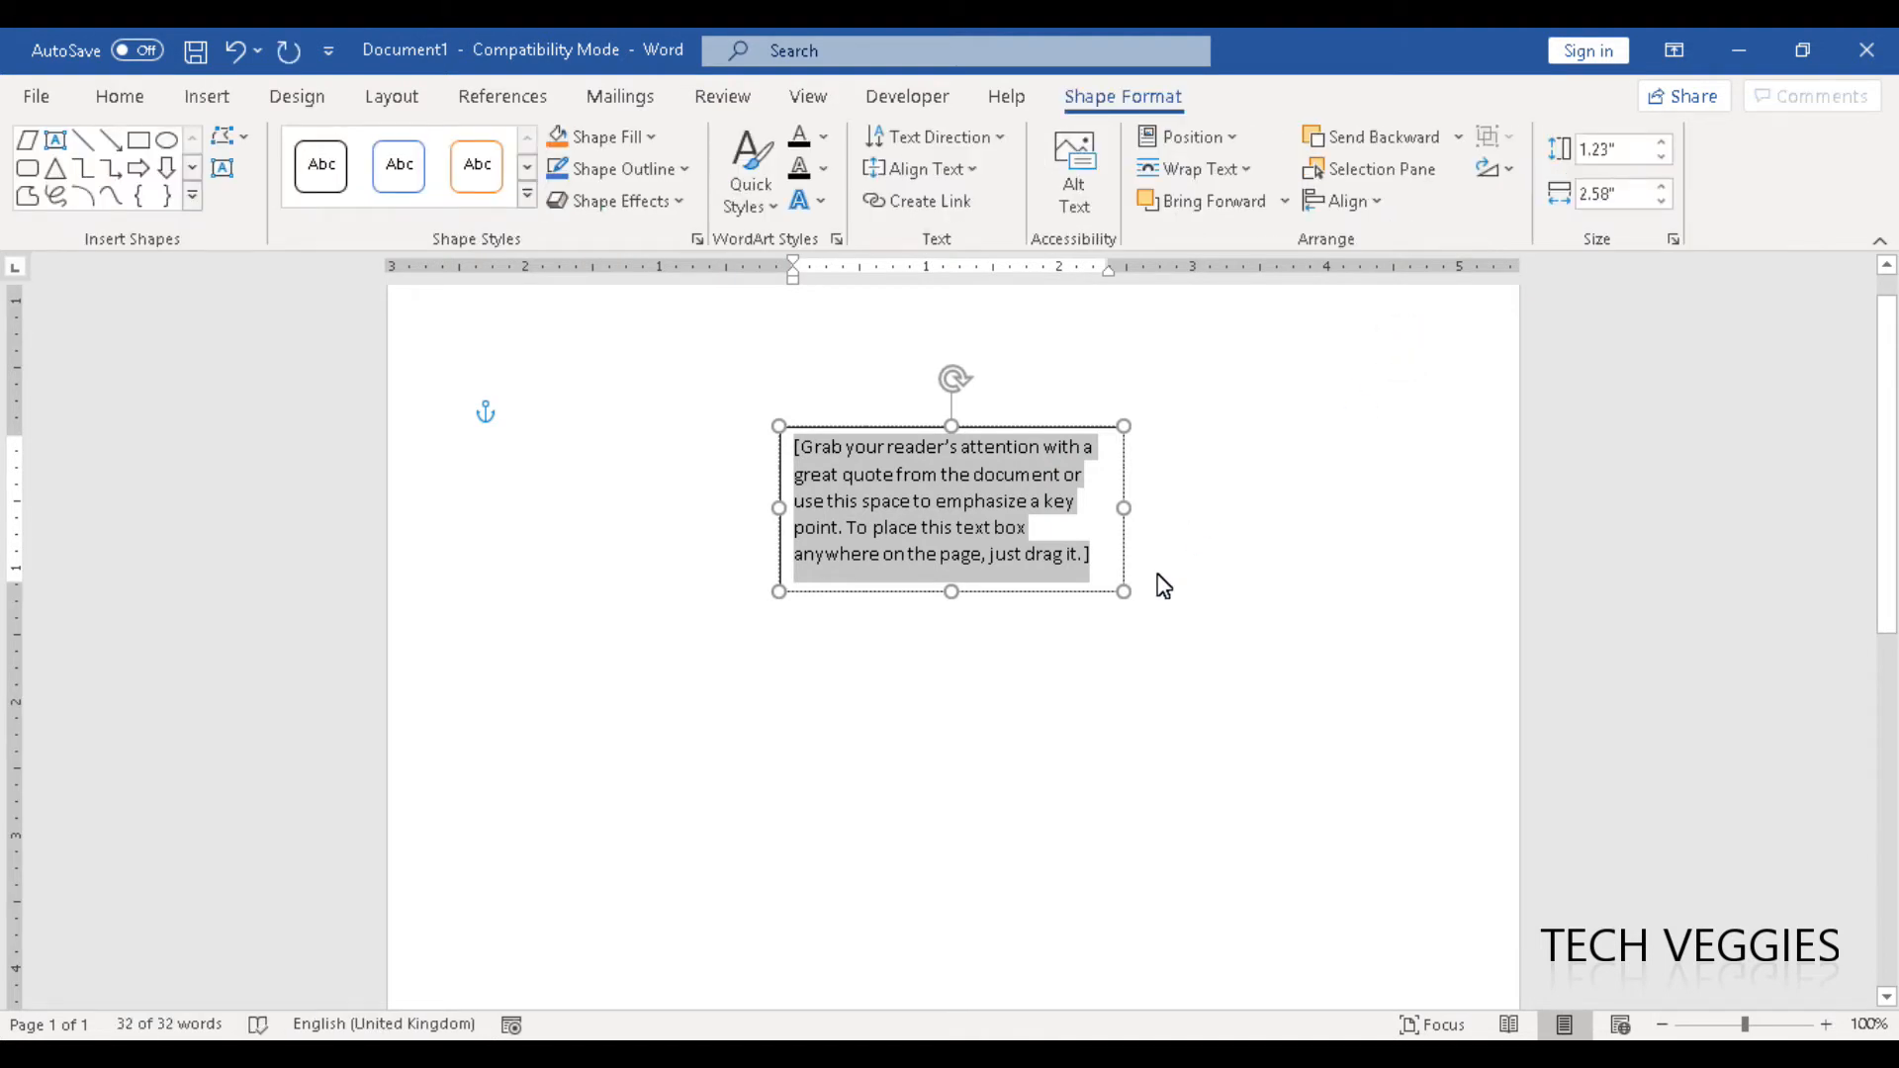
- Enlarge the text box to about 3.53" high and 6.2" wide by extending it rightward, leftward and downward
{"action": "left_click_drag", "start_coordinate": [1127, 594], "coordinate": [1193, 621]}
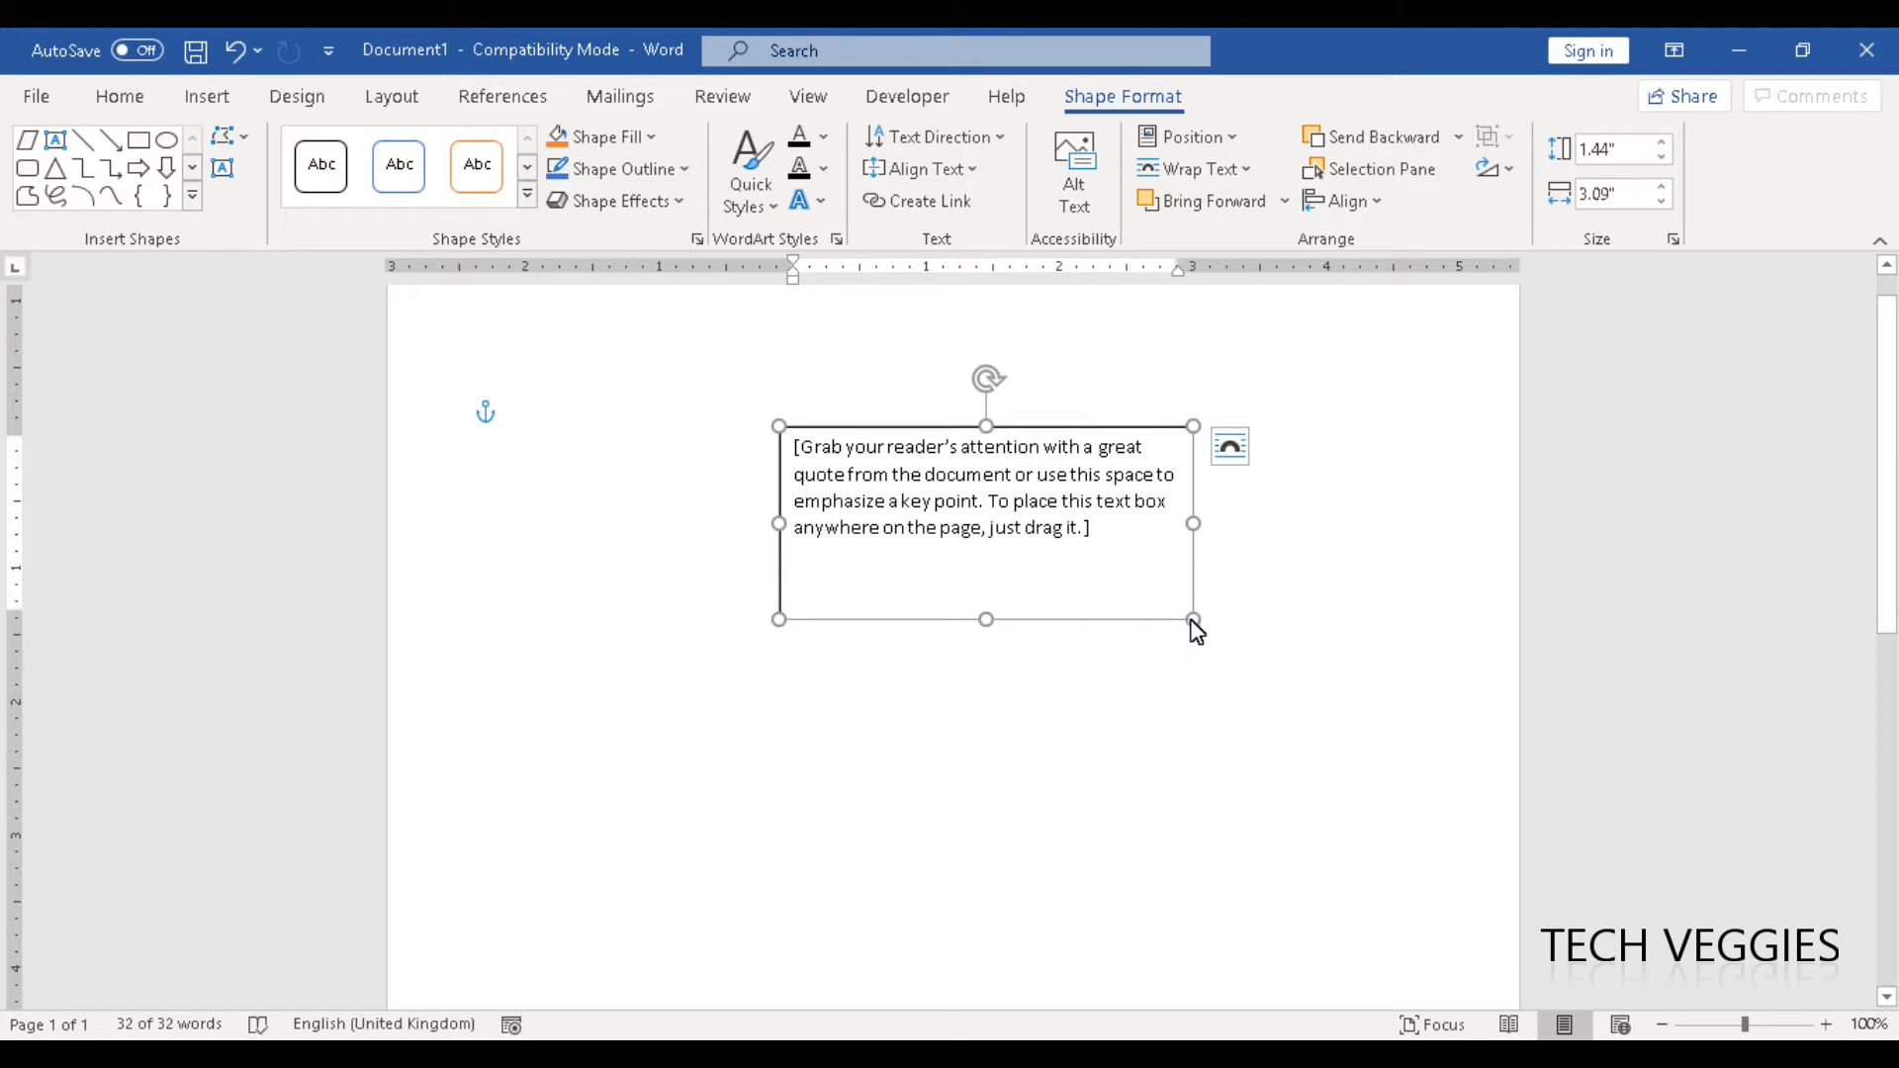
{"action": "left_click_drag", "start_coordinate": [1195, 625], "coordinate": [1222, 639]}
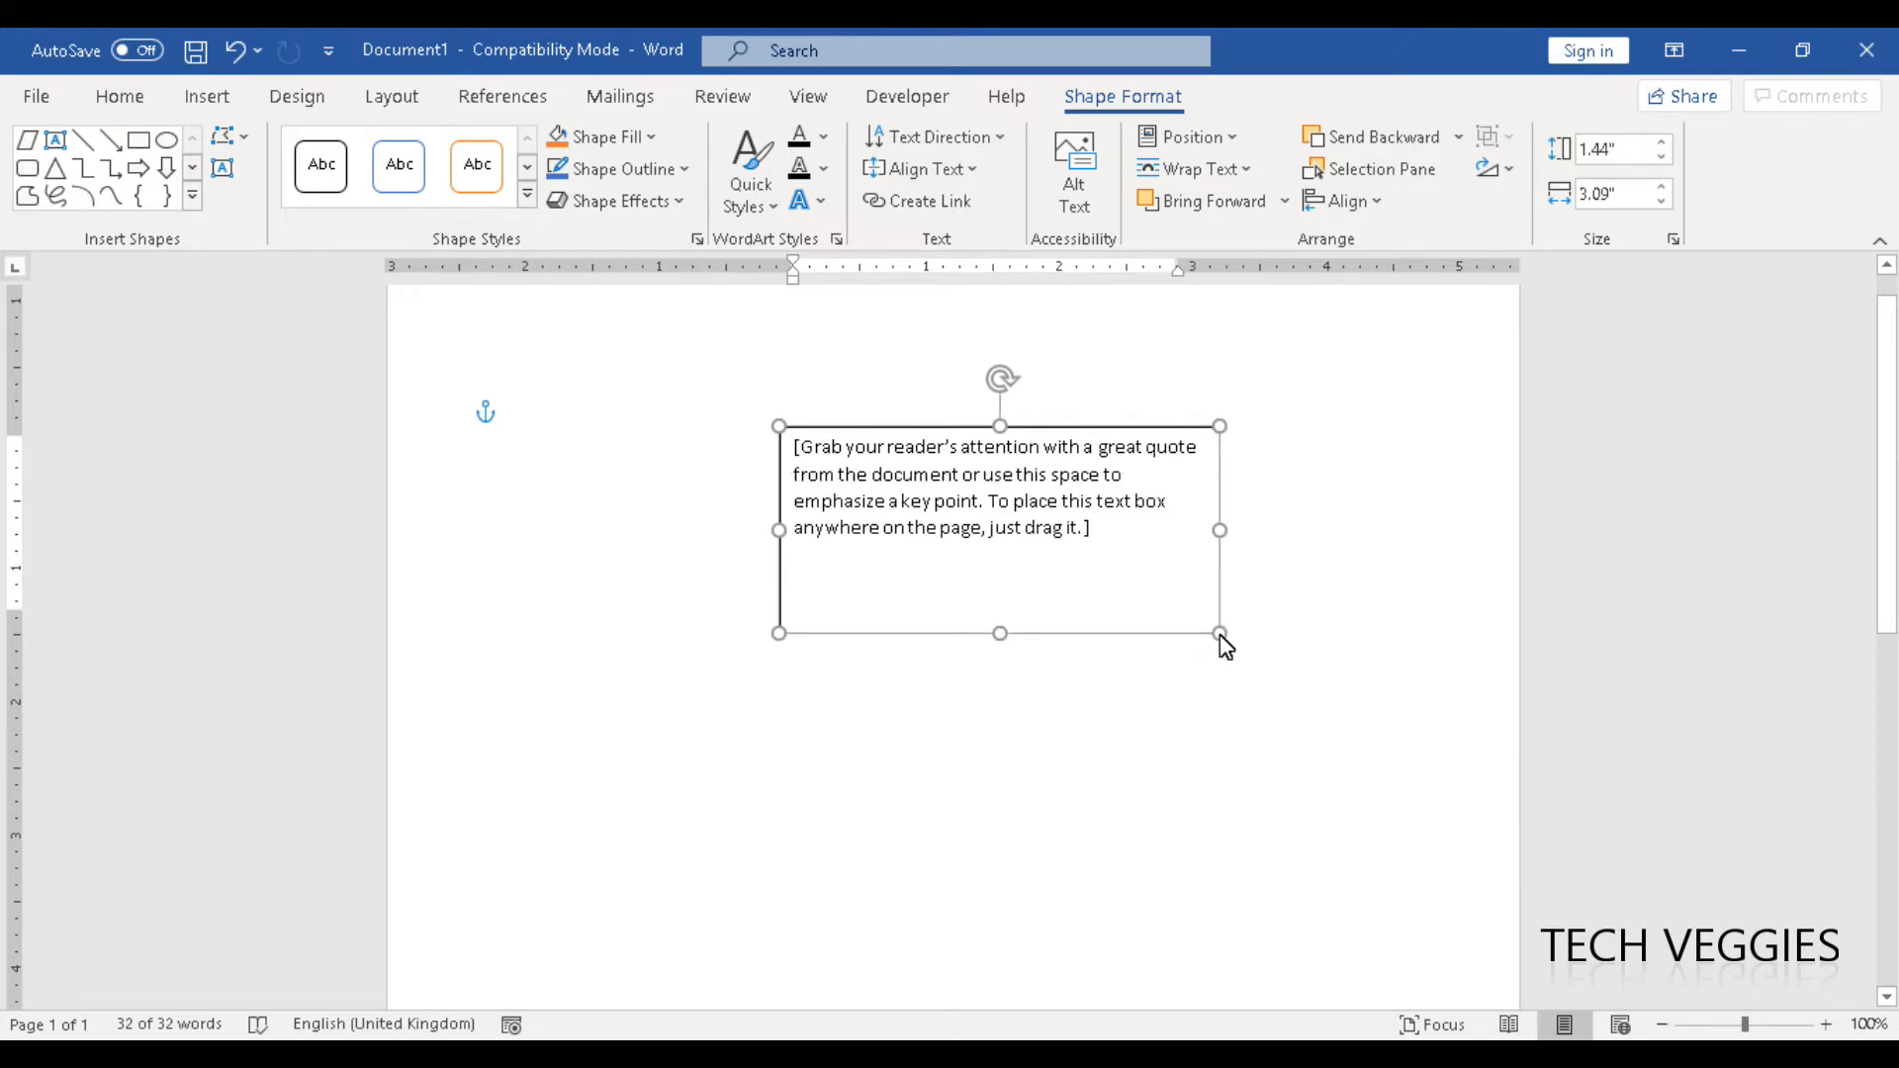
{"action": "mouse_move", "coordinate": [1223, 639]}
{"action": "left_mouse_down"}
{"action": "mouse_move", "coordinate": [1462, 777]}
{"action": "mouse_move", "coordinate": [1370, 719]}
{"action": "left_mouse_up"}
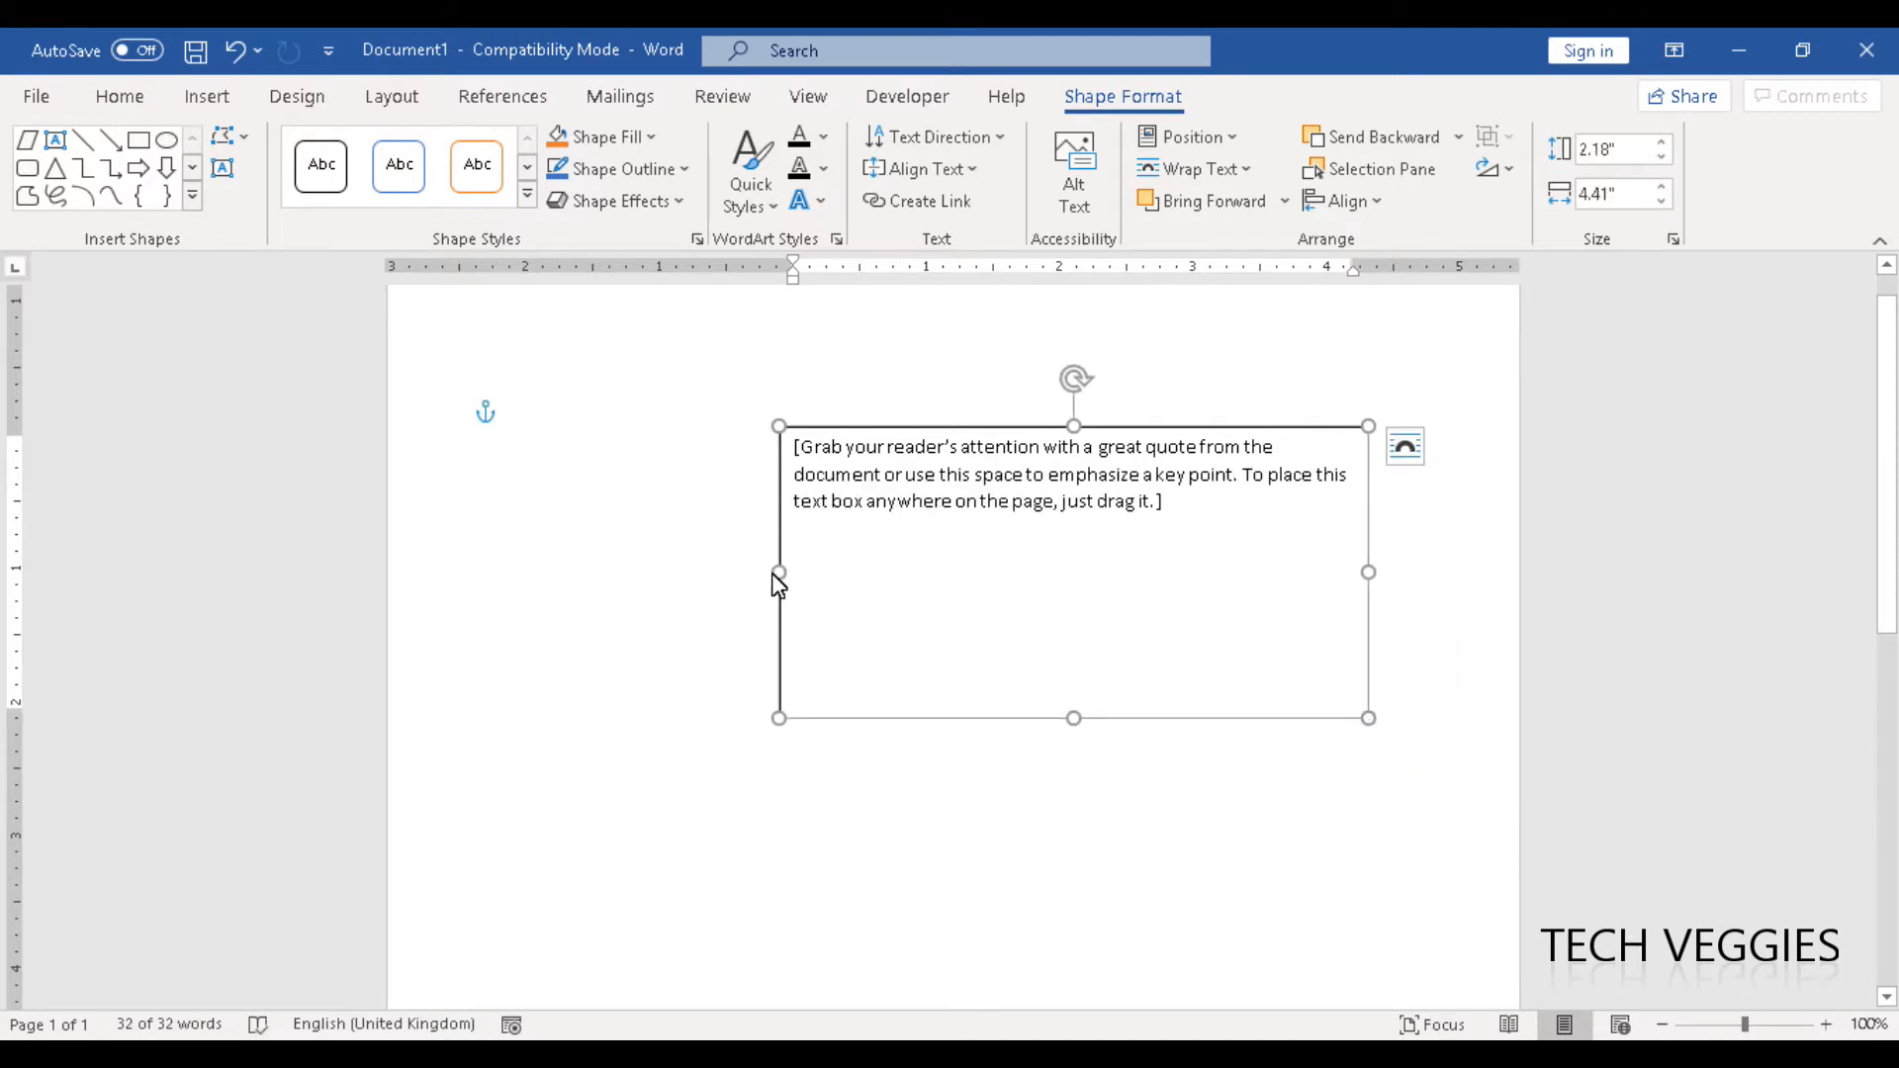
{"action": "left_click_drag", "start_coordinate": [779, 575], "coordinate": [542, 576]}
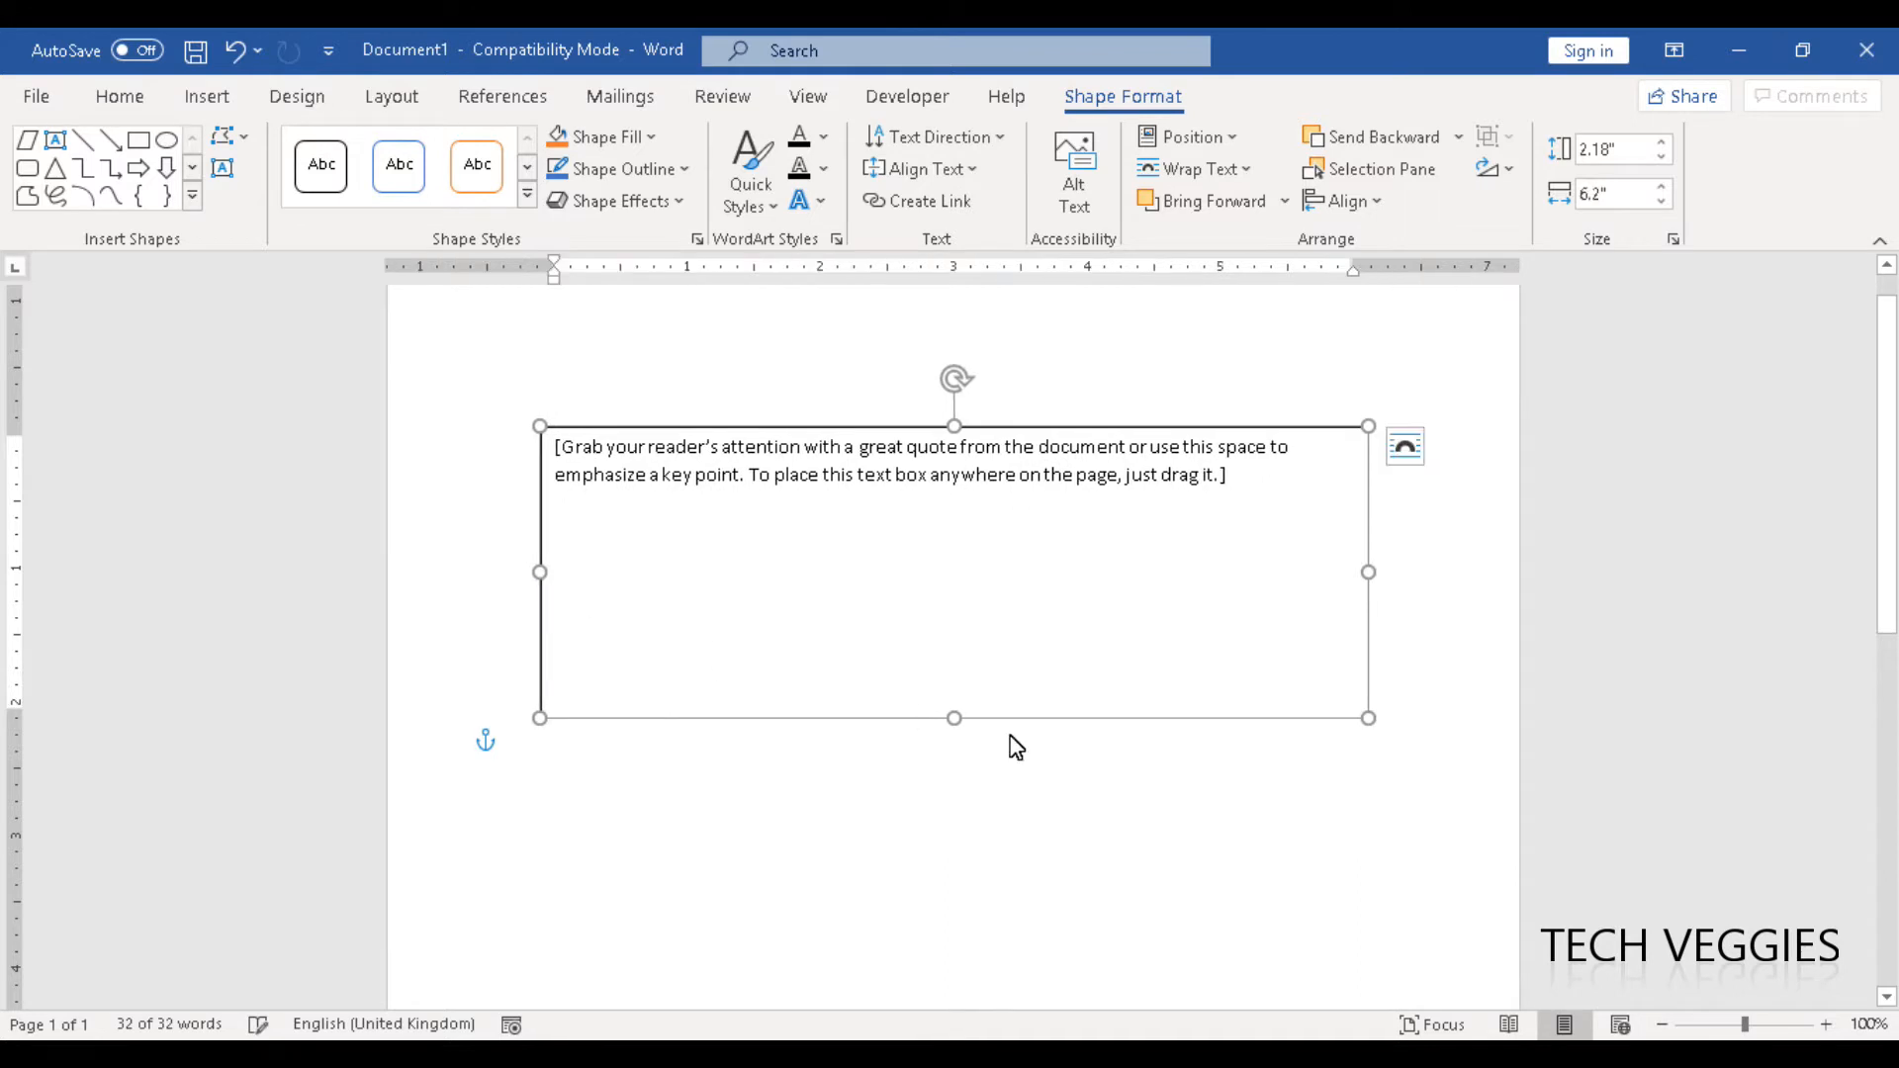
{"action": "left_click_drag", "start_coordinate": [955, 718], "coordinate": [983, 902]}
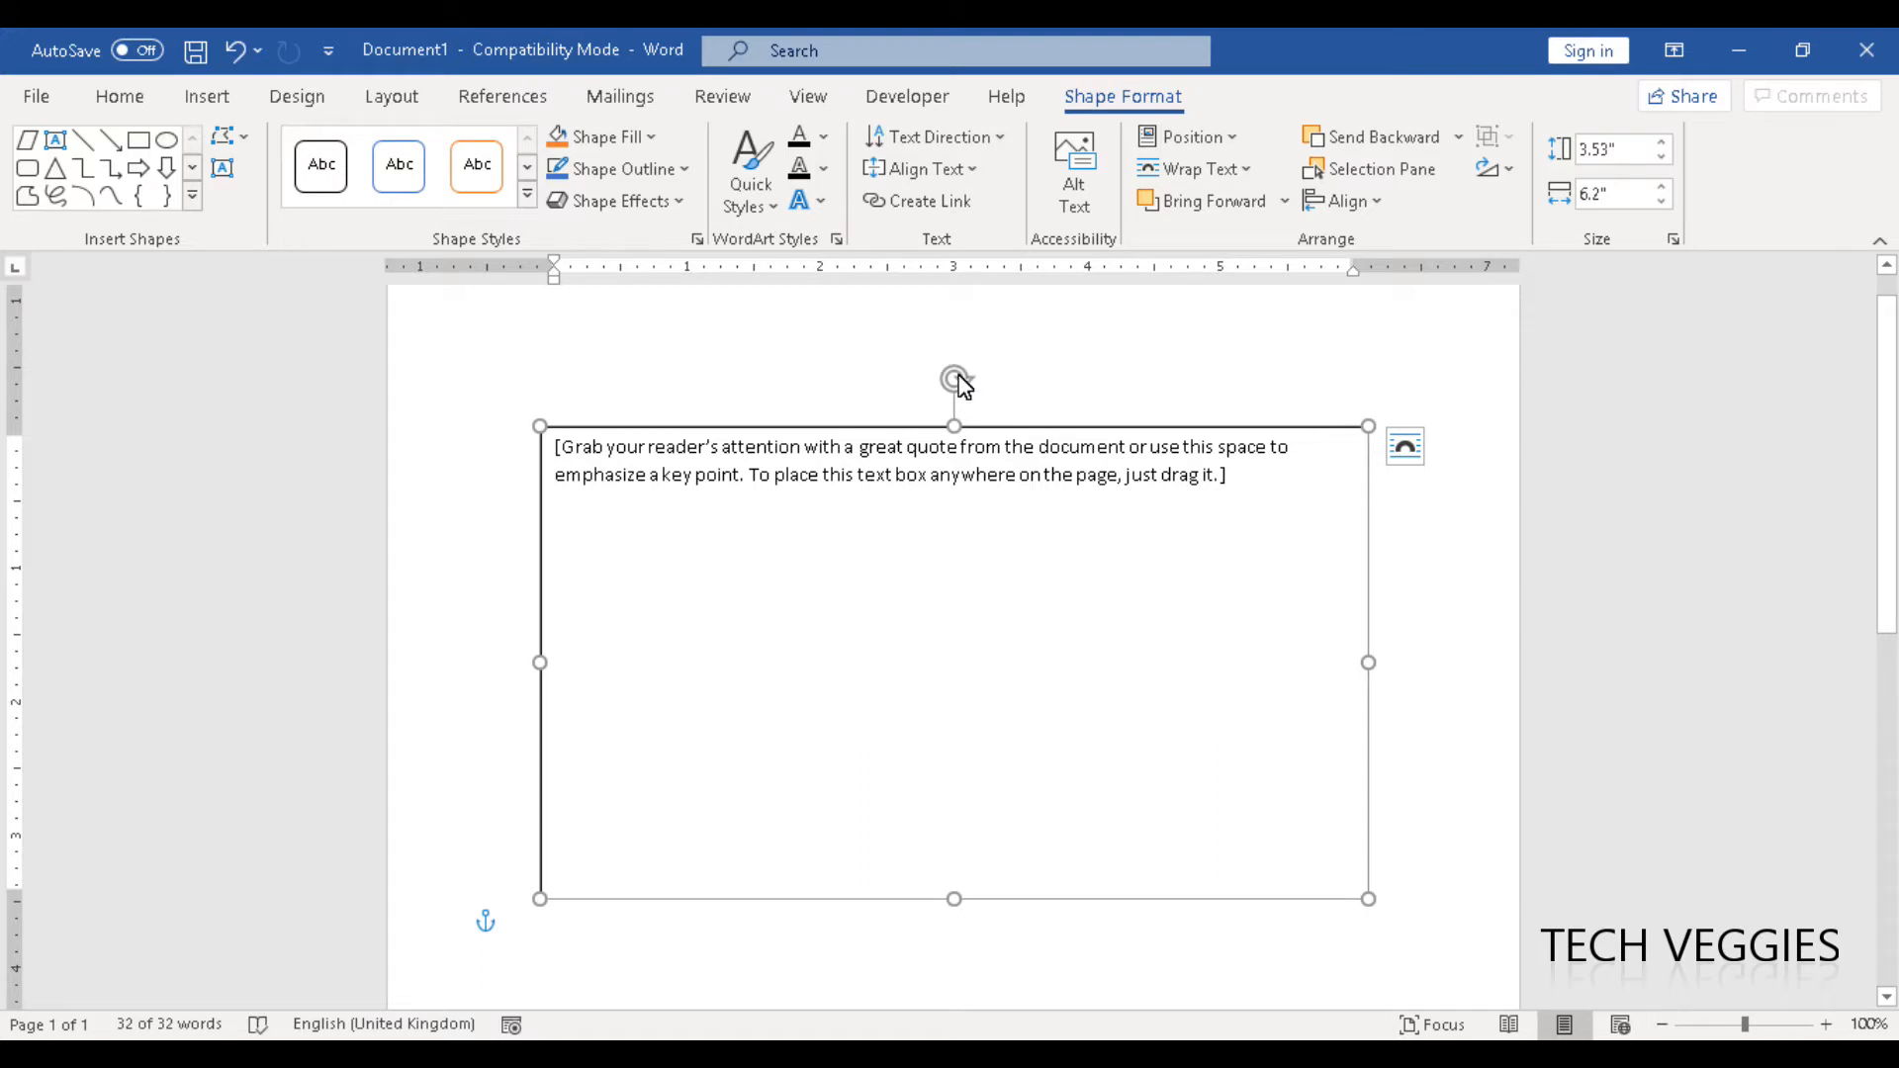
- Try rotating the text box clockwise and undo the rotation
{"action": "left_click_drag", "start_coordinate": [963, 386], "coordinate": [1156, 411]}
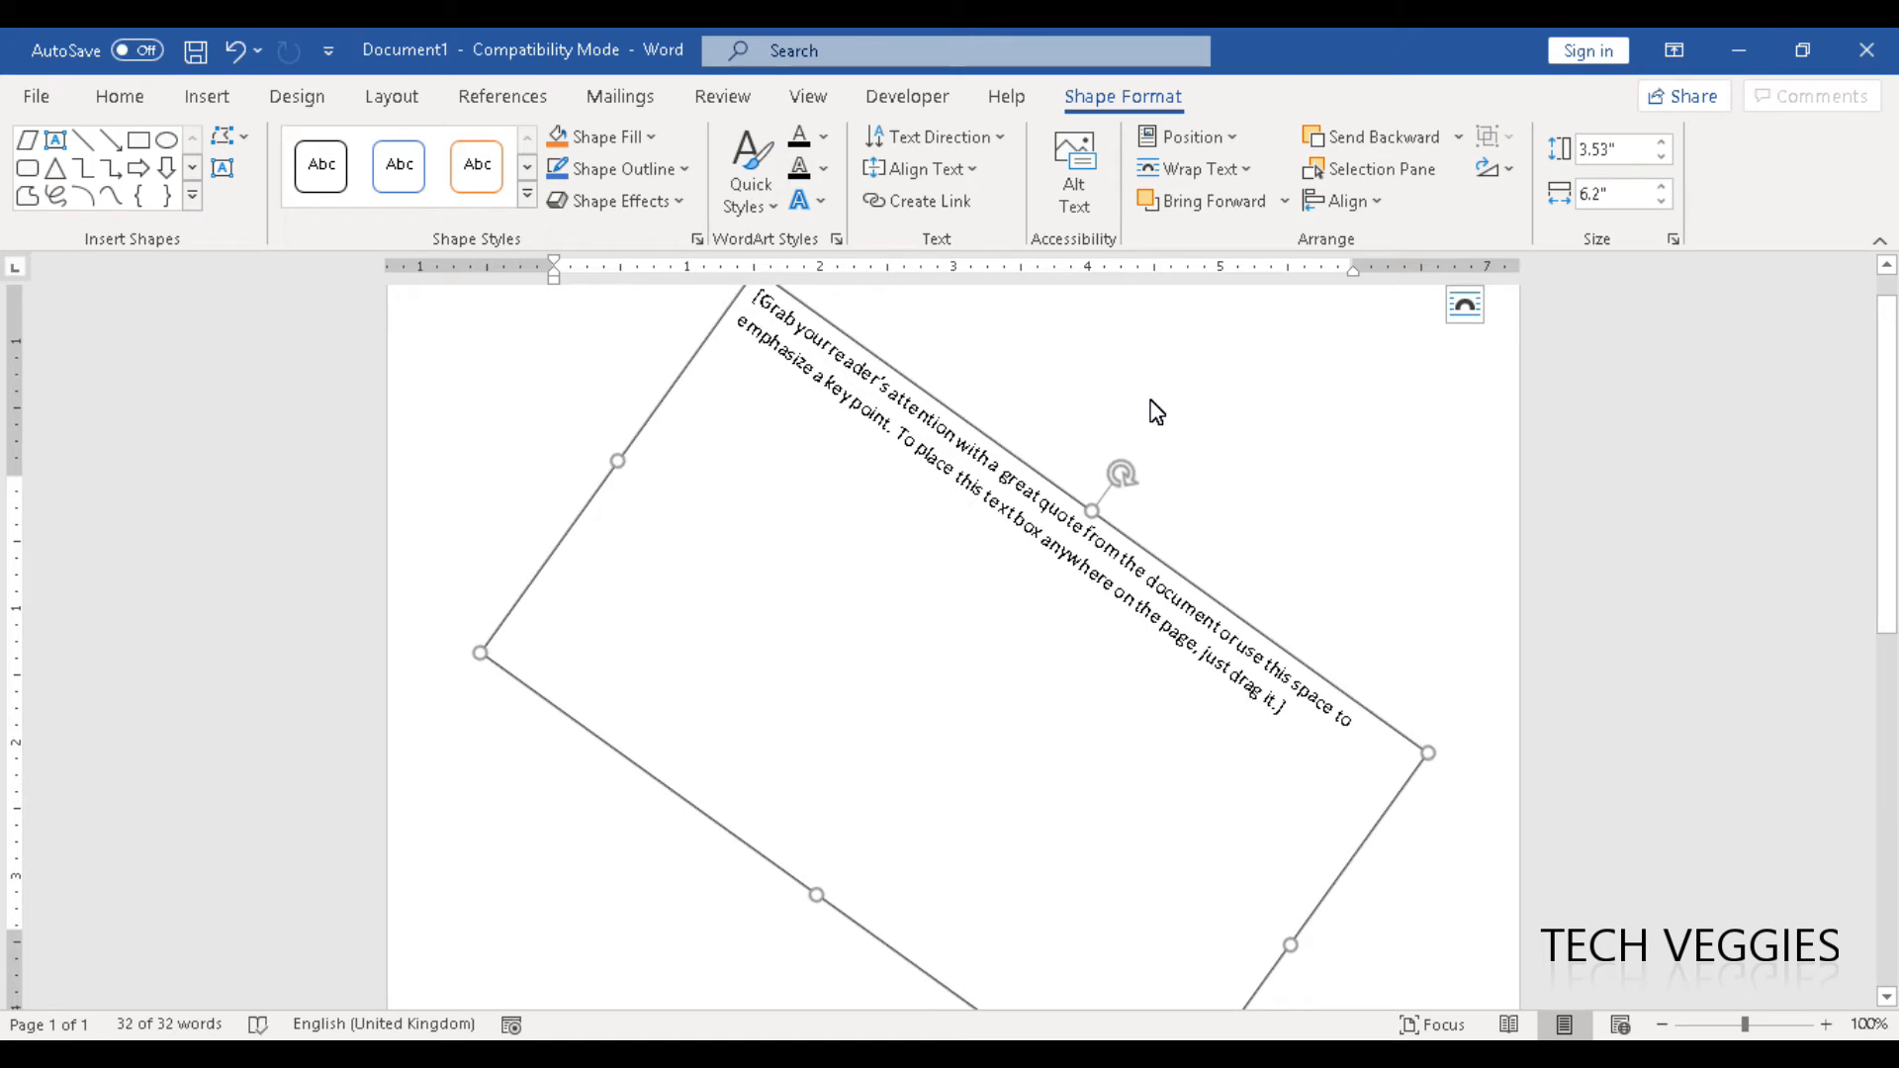
{"action": "key", "text": "ctrl+z"}
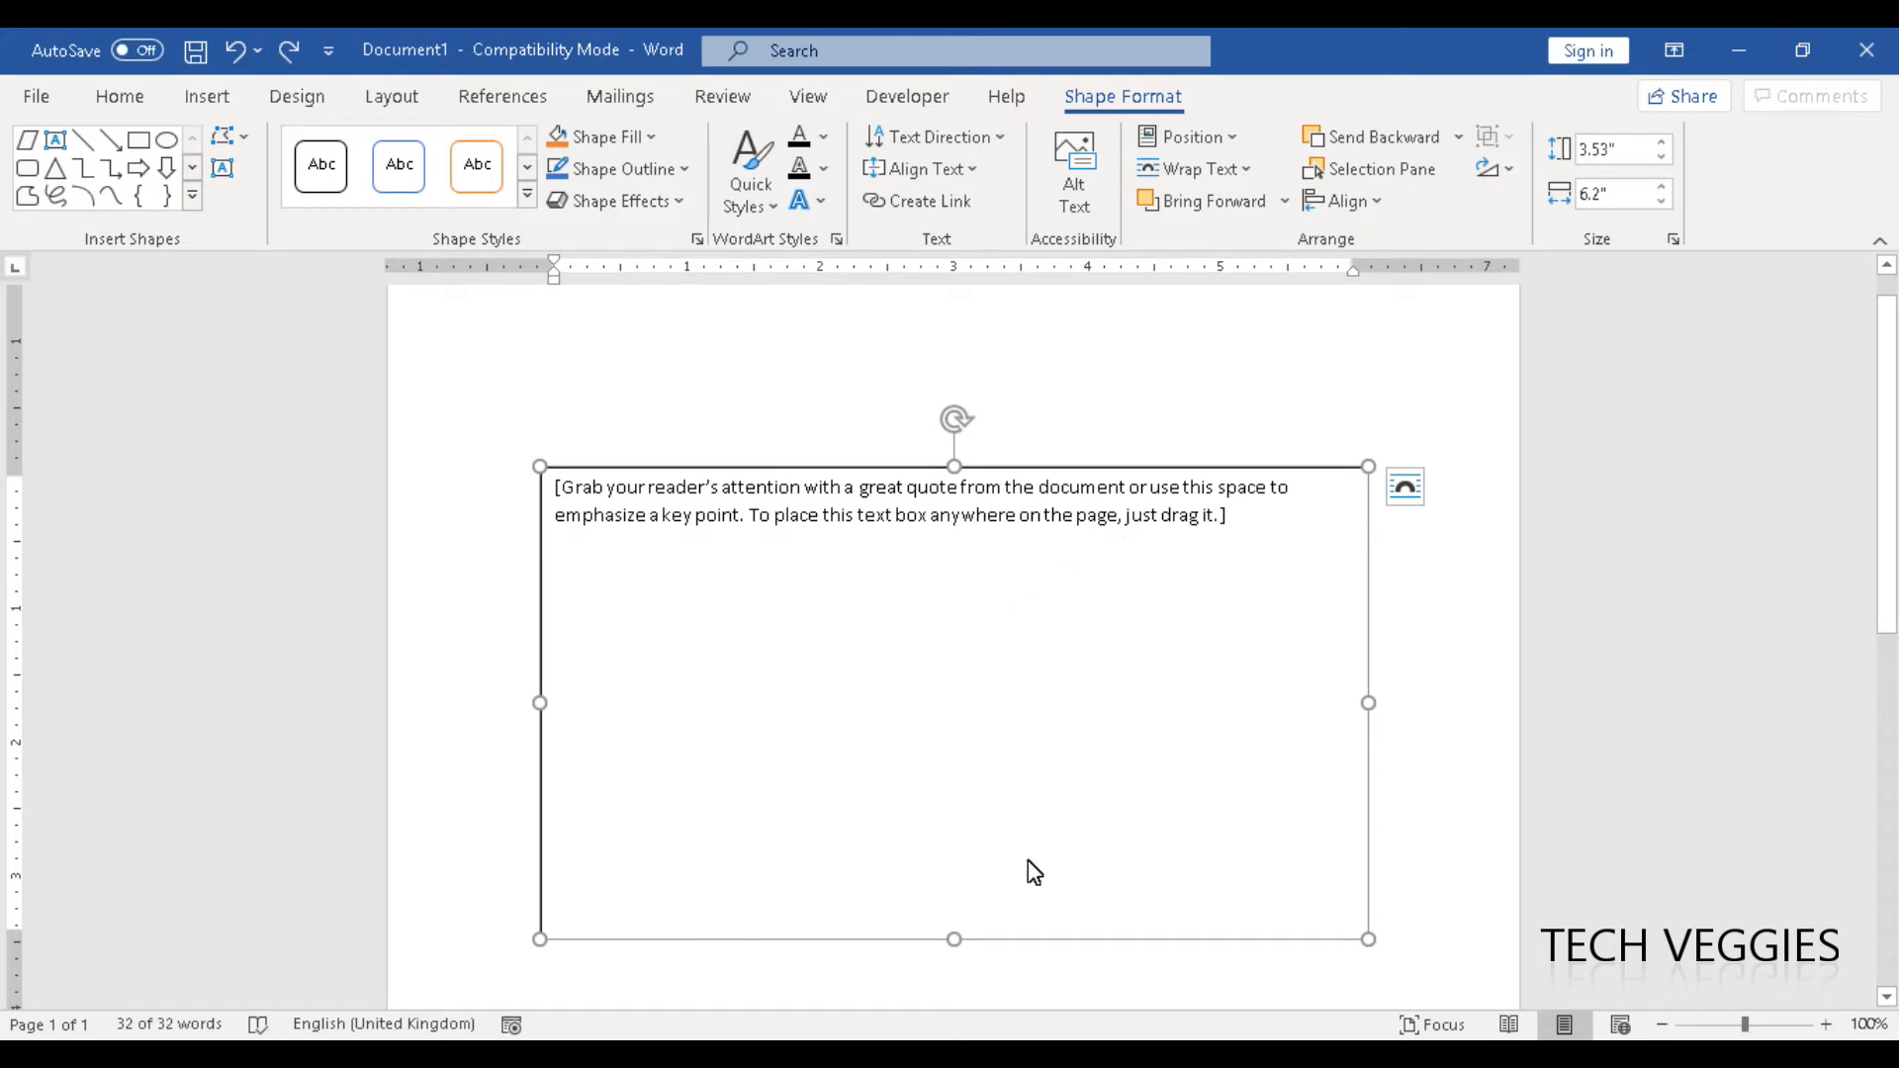
- Shrink the text box to about 1.77" high and 4.42" wide, and move it down to the middle of the page width
{"action": "left_click_drag", "start_coordinate": [956, 946], "coordinate": [954, 708]}
{"action": "left_click_drag", "start_coordinate": [540, 586], "coordinate": [780, 590]}
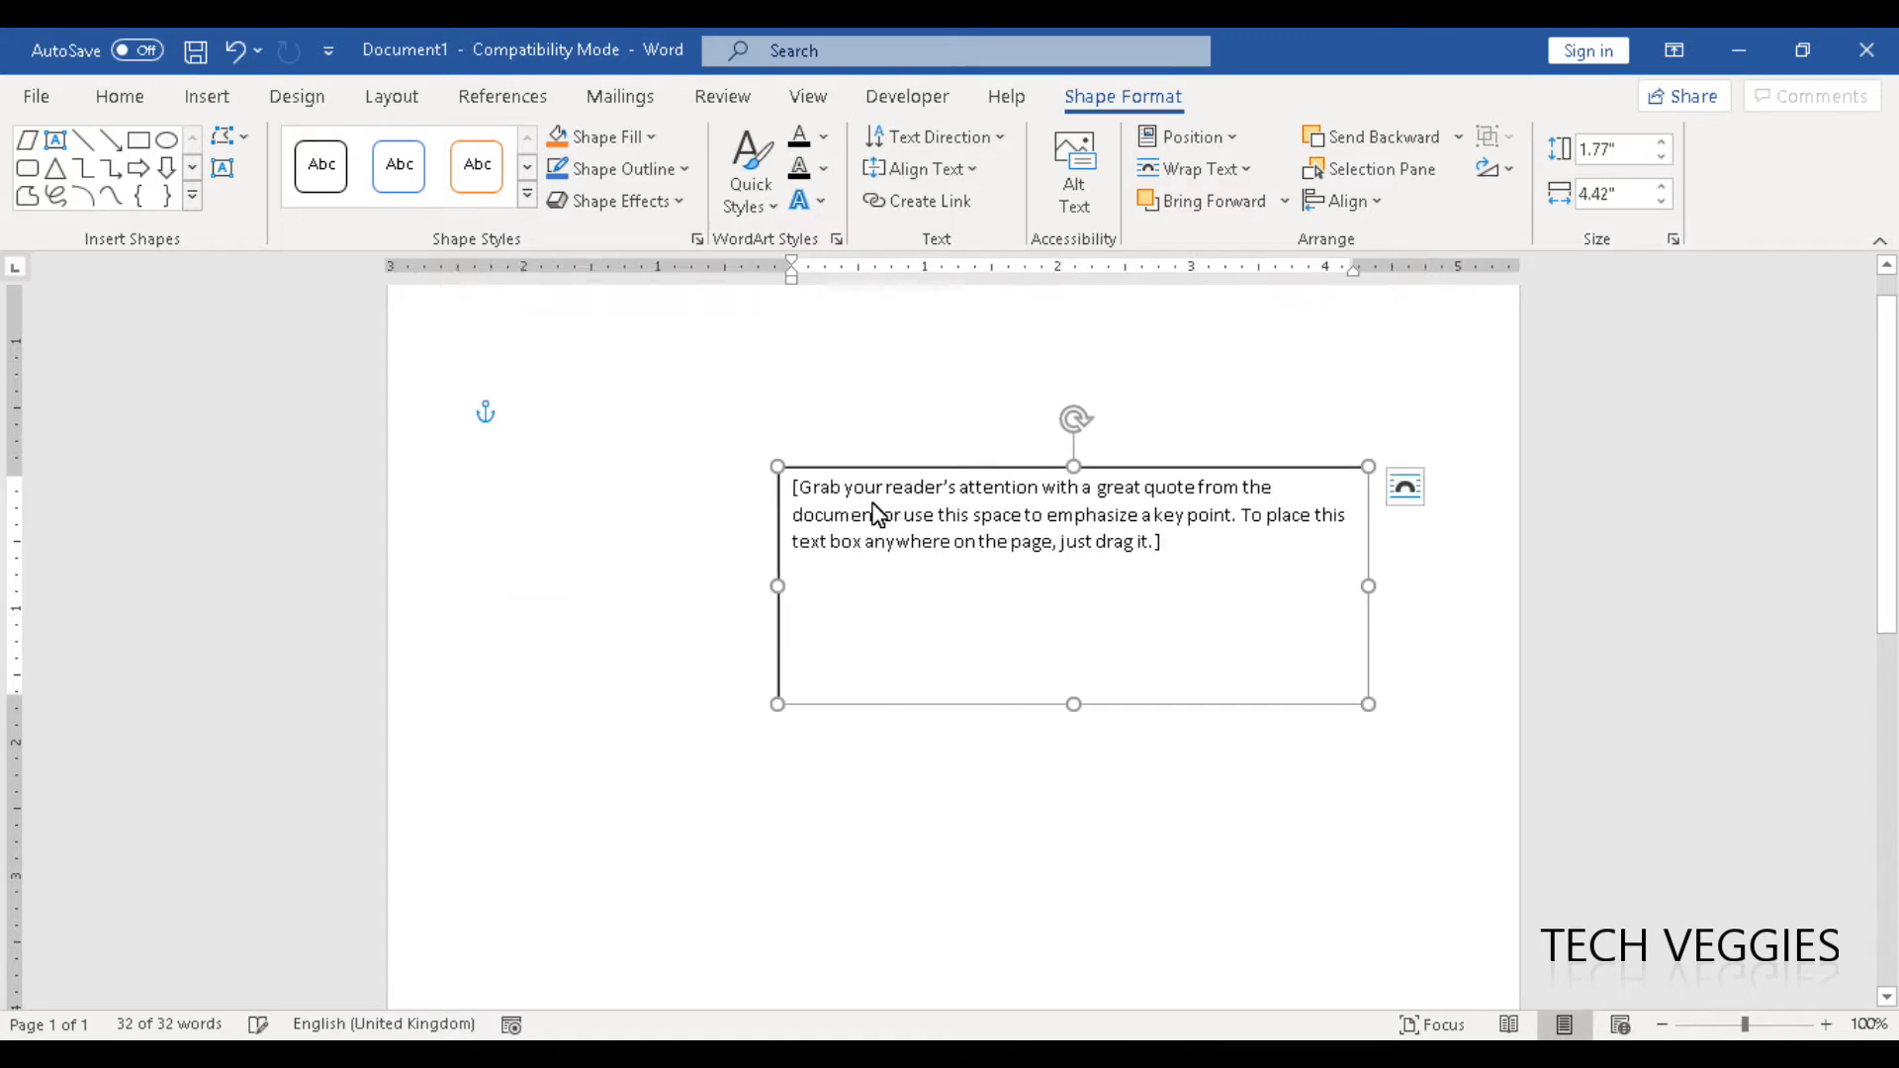
{"action": "left_click", "coordinate": [938, 487]}
{"action": "left_click_drag", "start_coordinate": [913, 468], "coordinate": [801, 532]}
- Replace the placeholder text with "Computers are great" and select the whole text box
{"action": "left_click", "coordinate": [843, 582]}
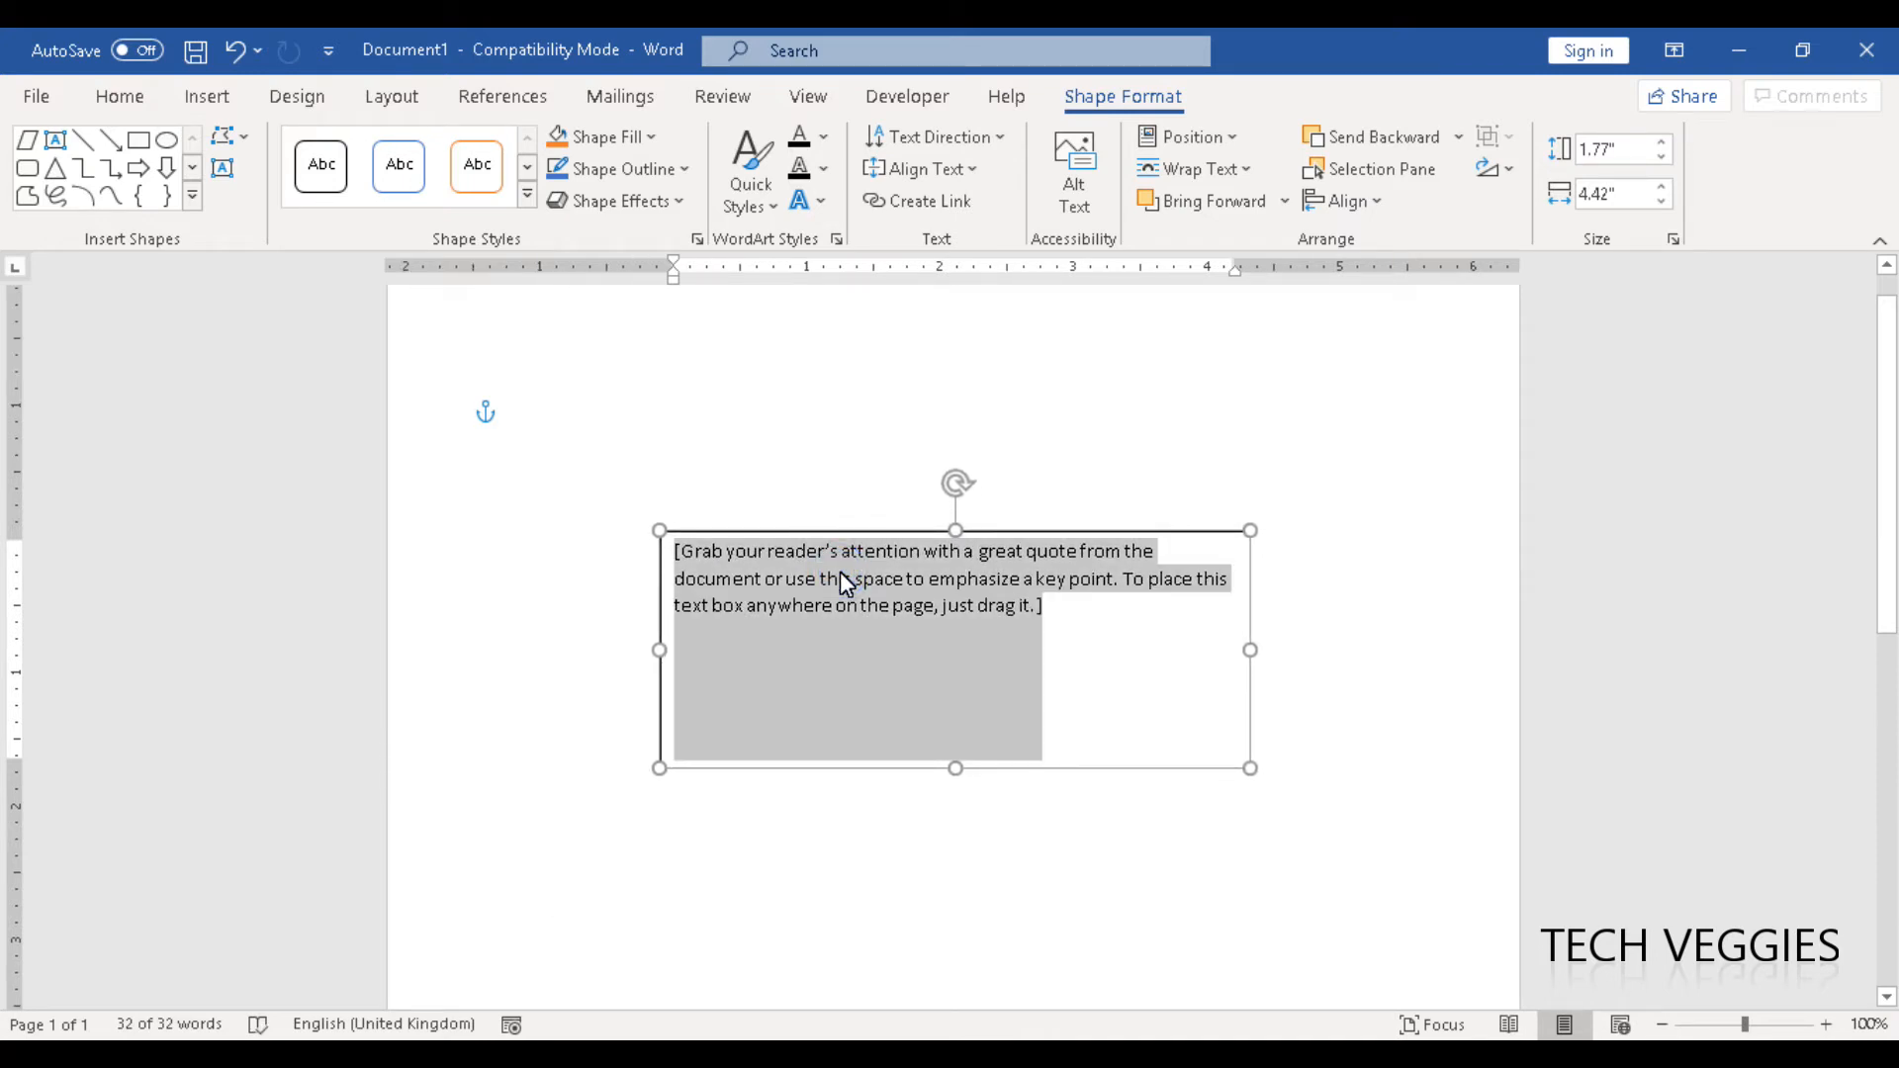
{"action": "type", "text": "Comp"}
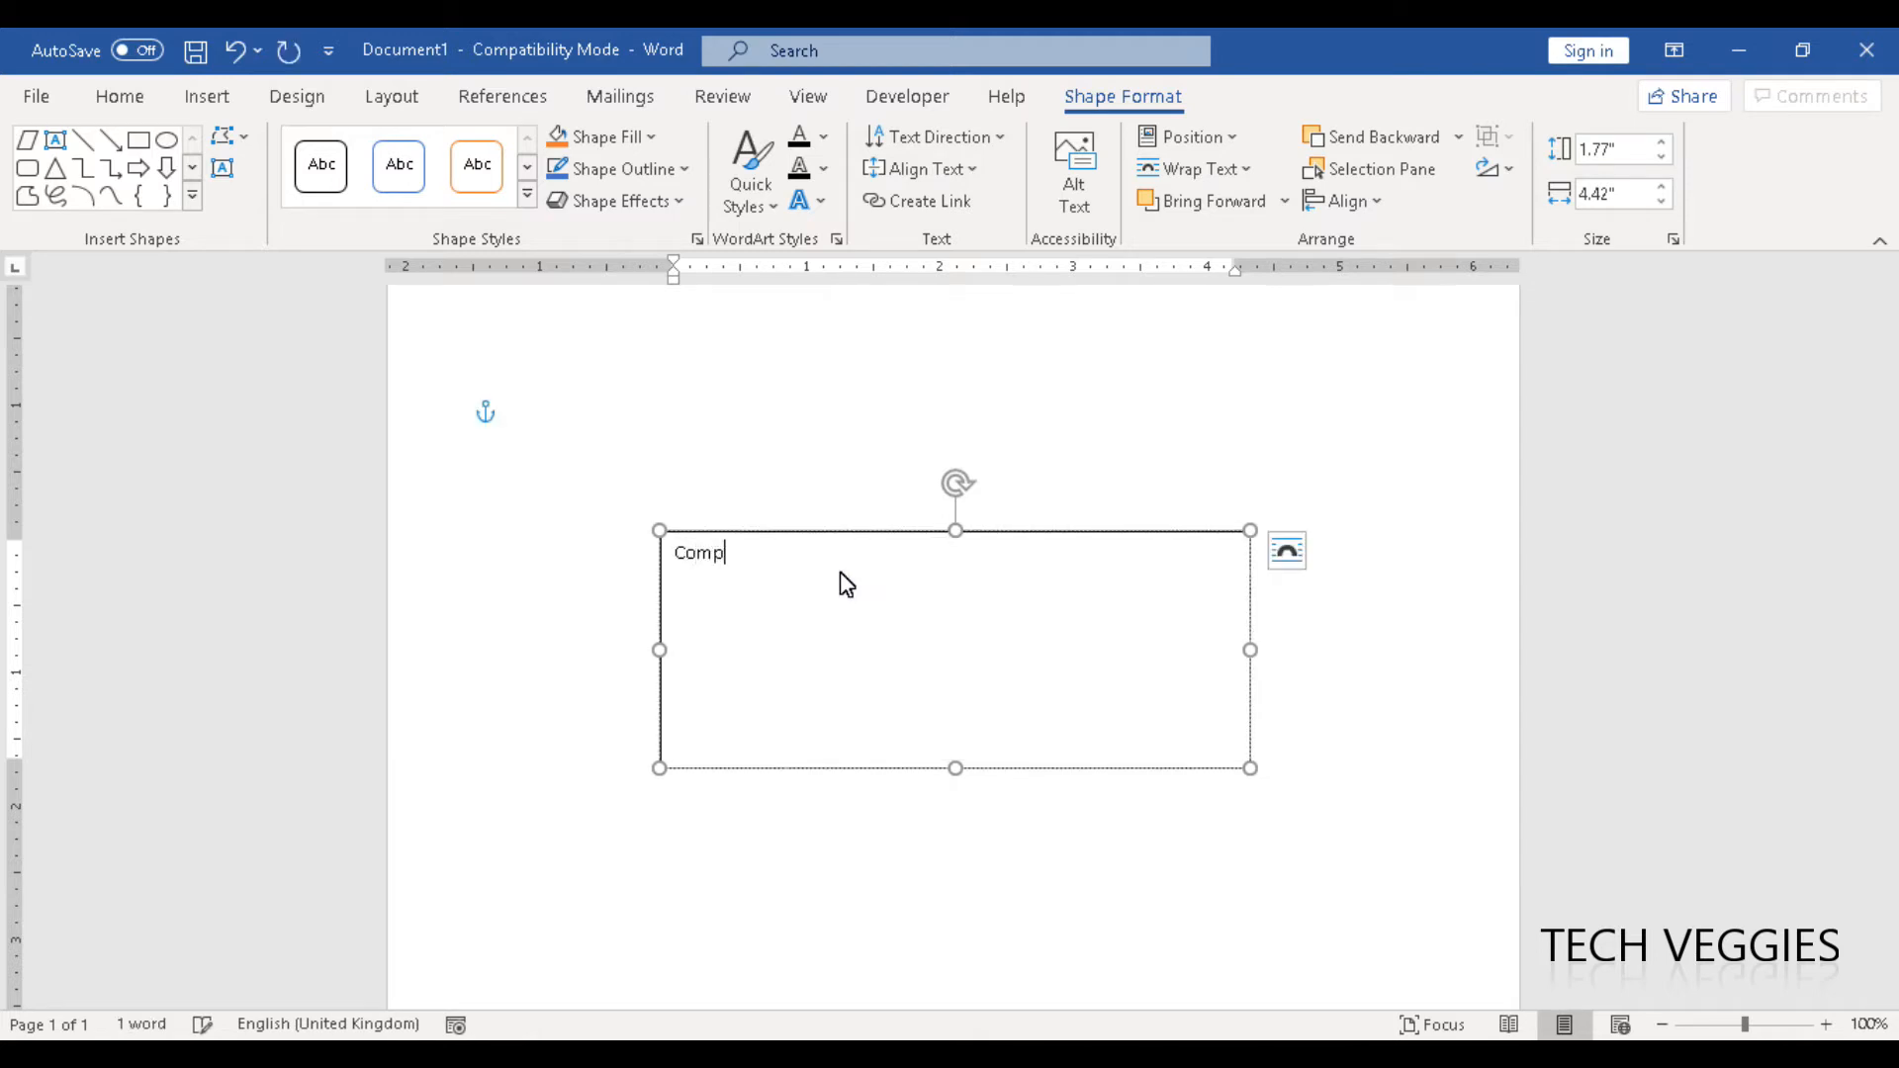
{"action": "type", "text": "uters are great"}
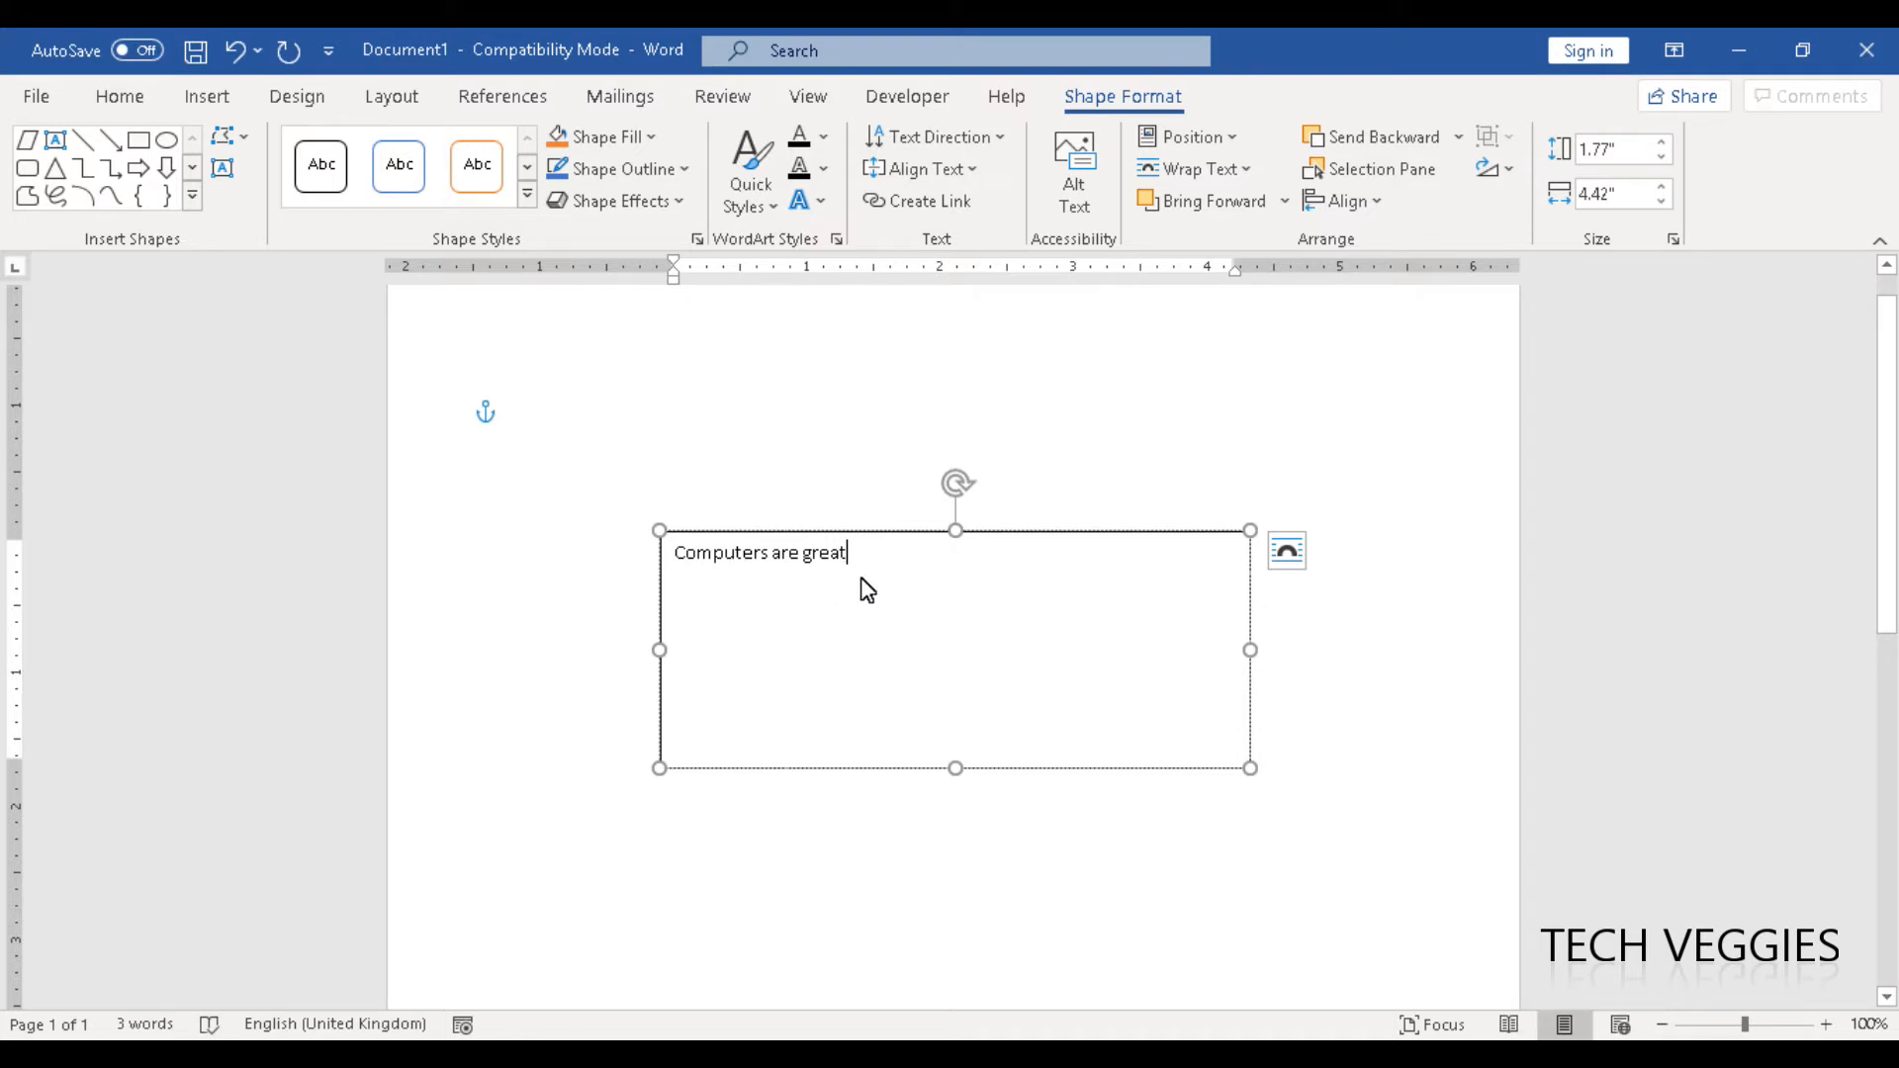
{"action": "left_click_drag", "start_coordinate": [858, 554], "coordinate": [677, 554]}
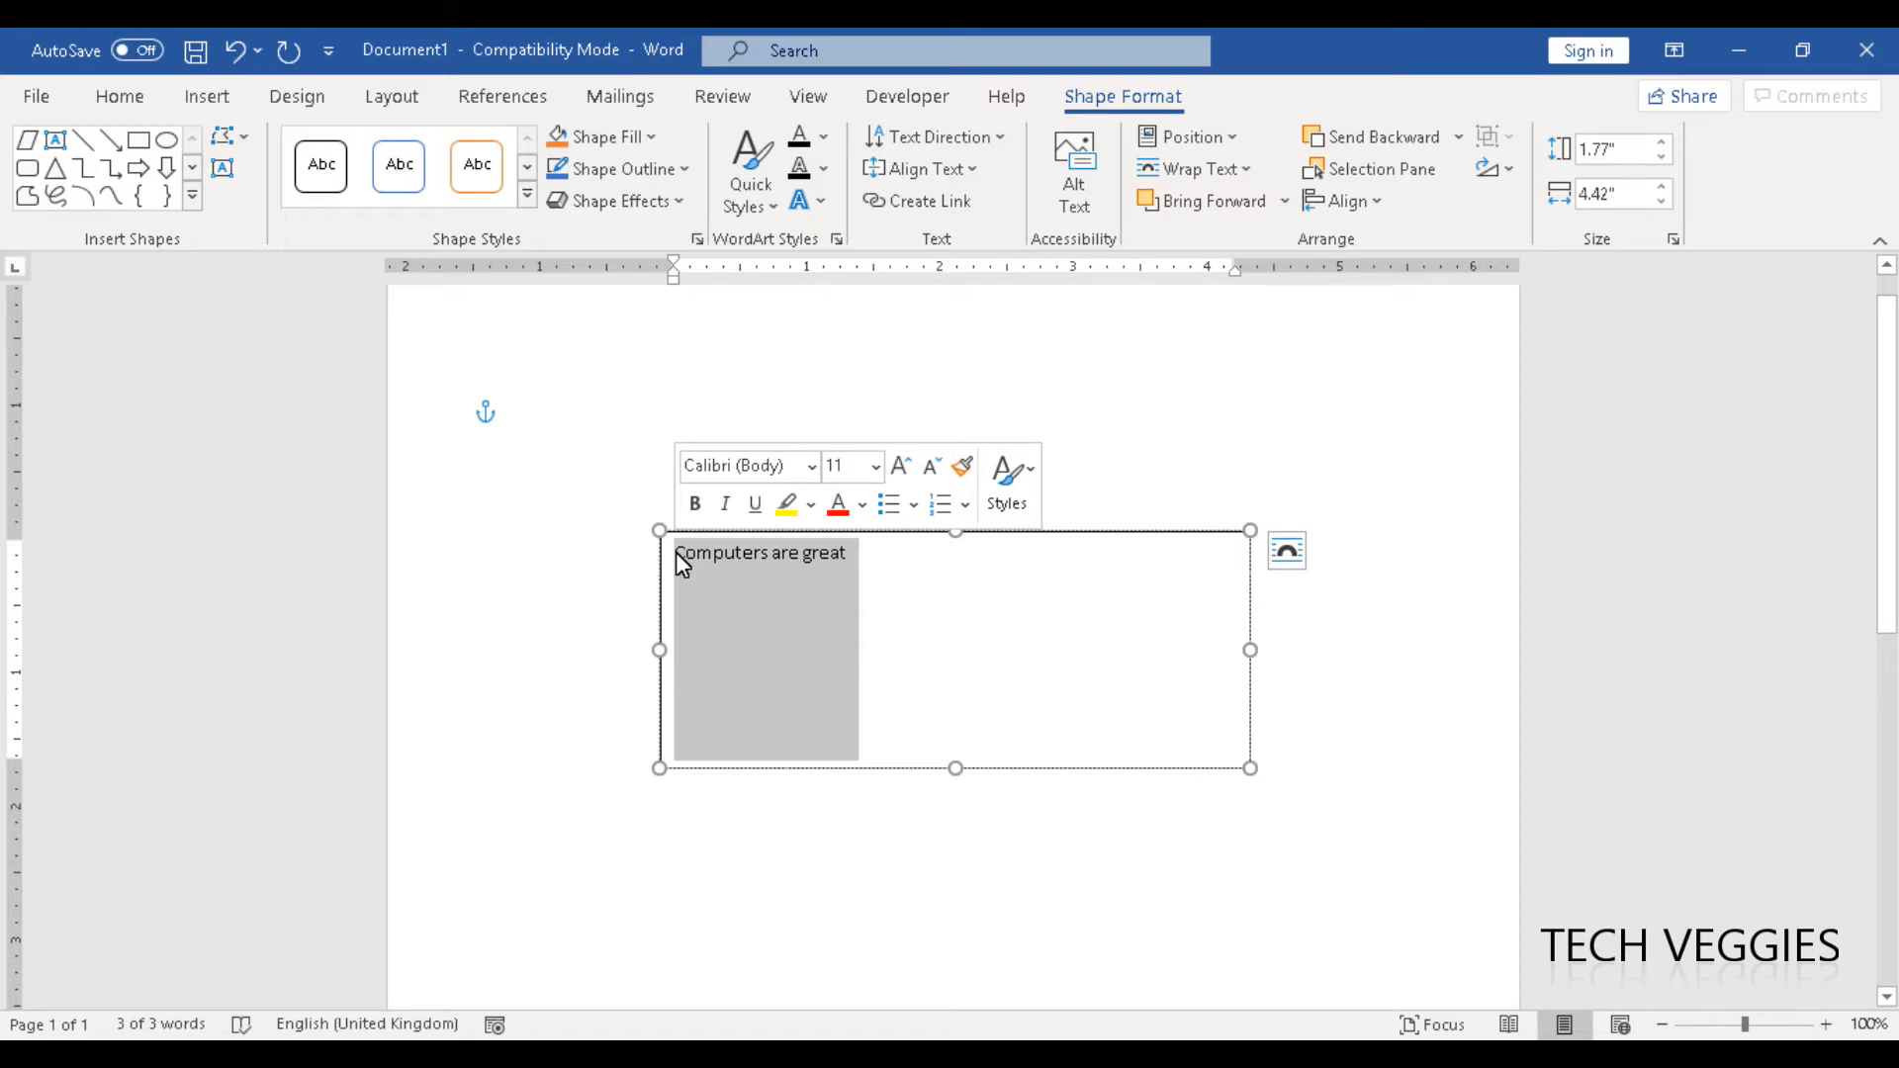
{"action": "left_click", "coordinate": [992, 535]}
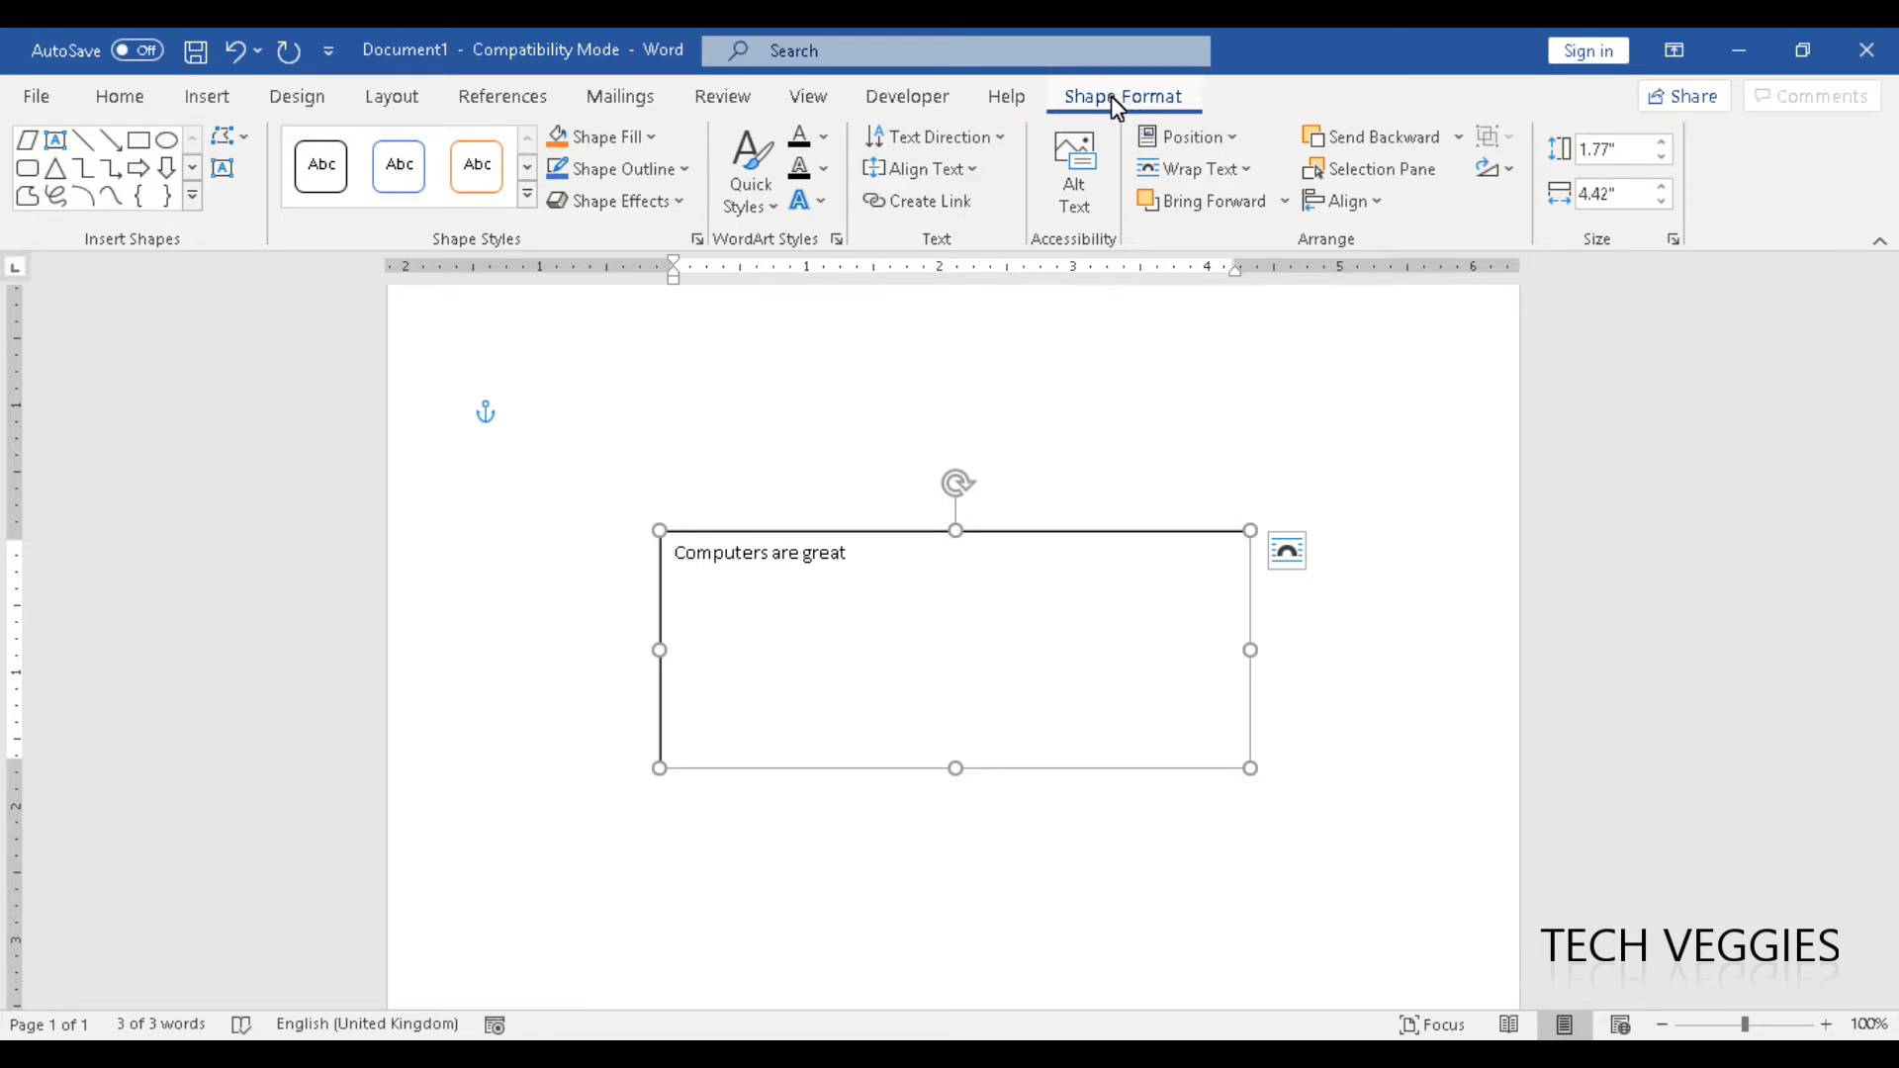
{"action": "left_click", "coordinate": [528, 195]}
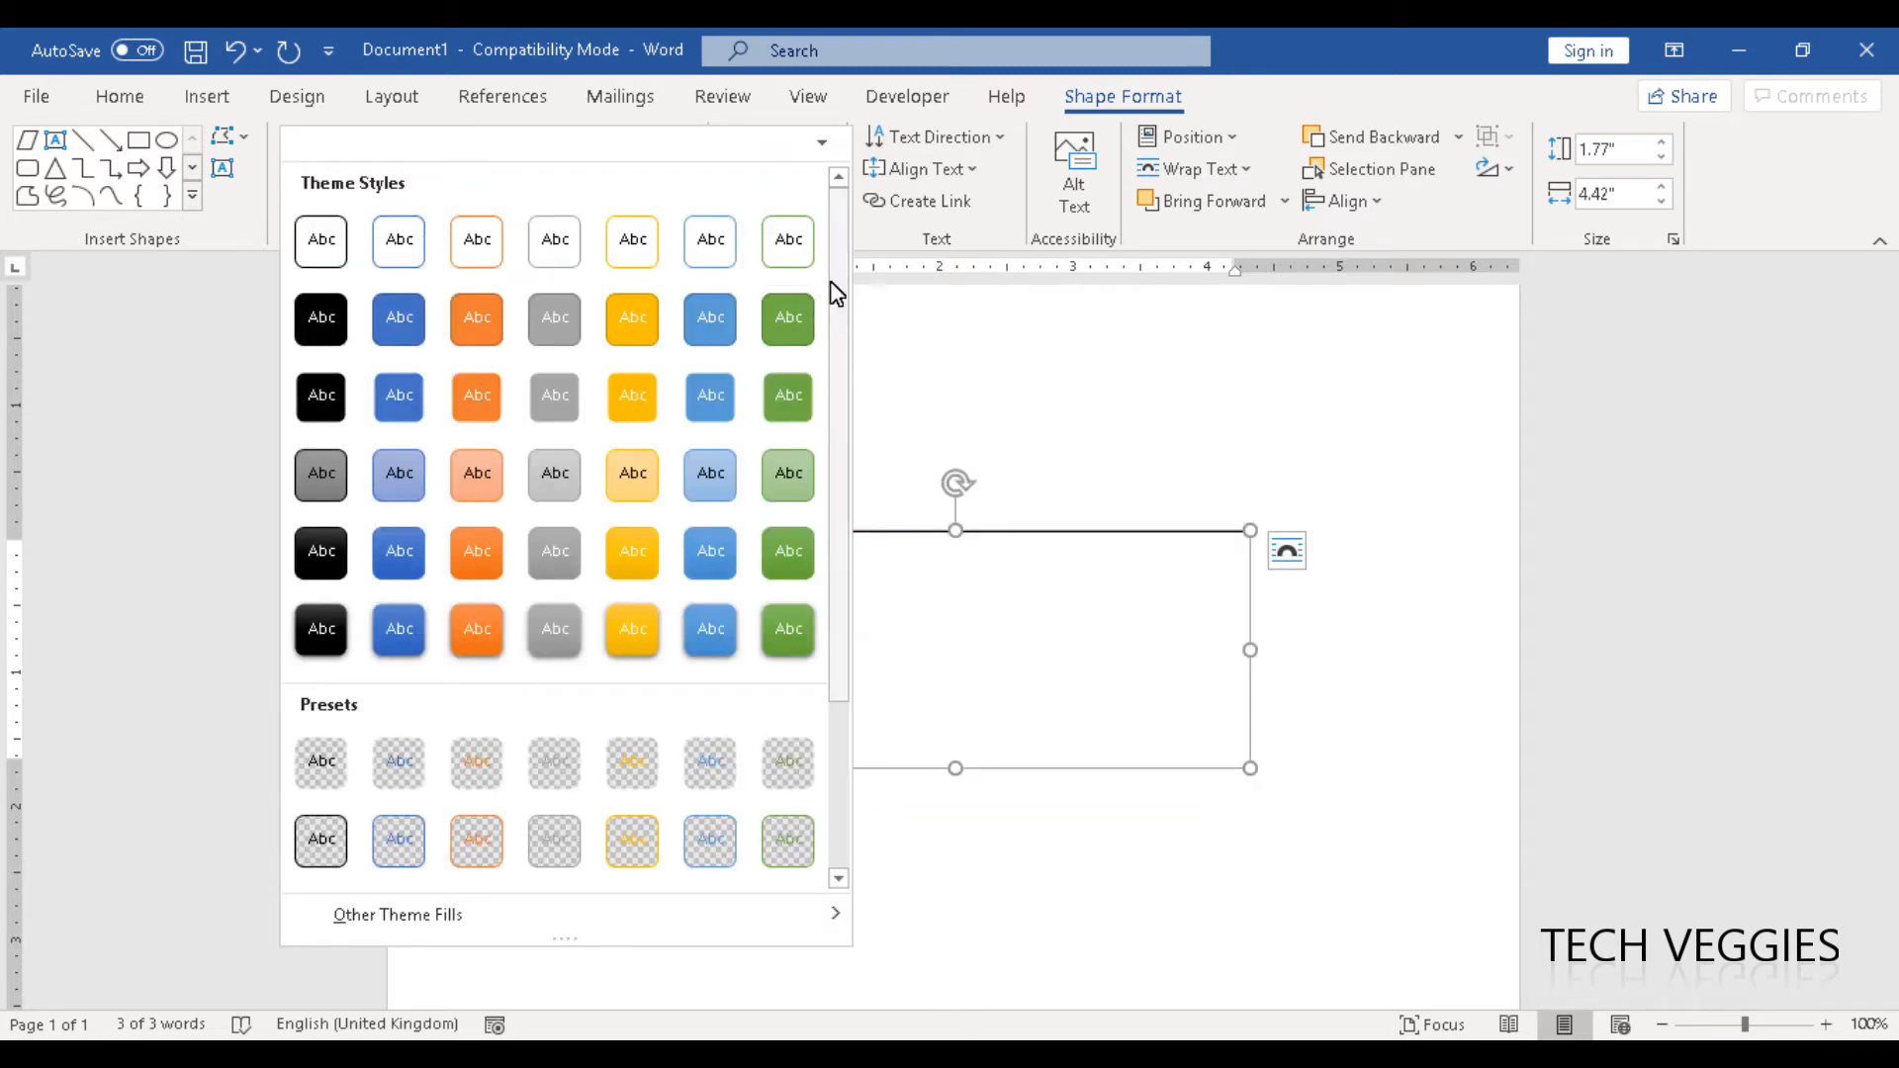
{"action": "left_click", "coordinate": [821, 145]}
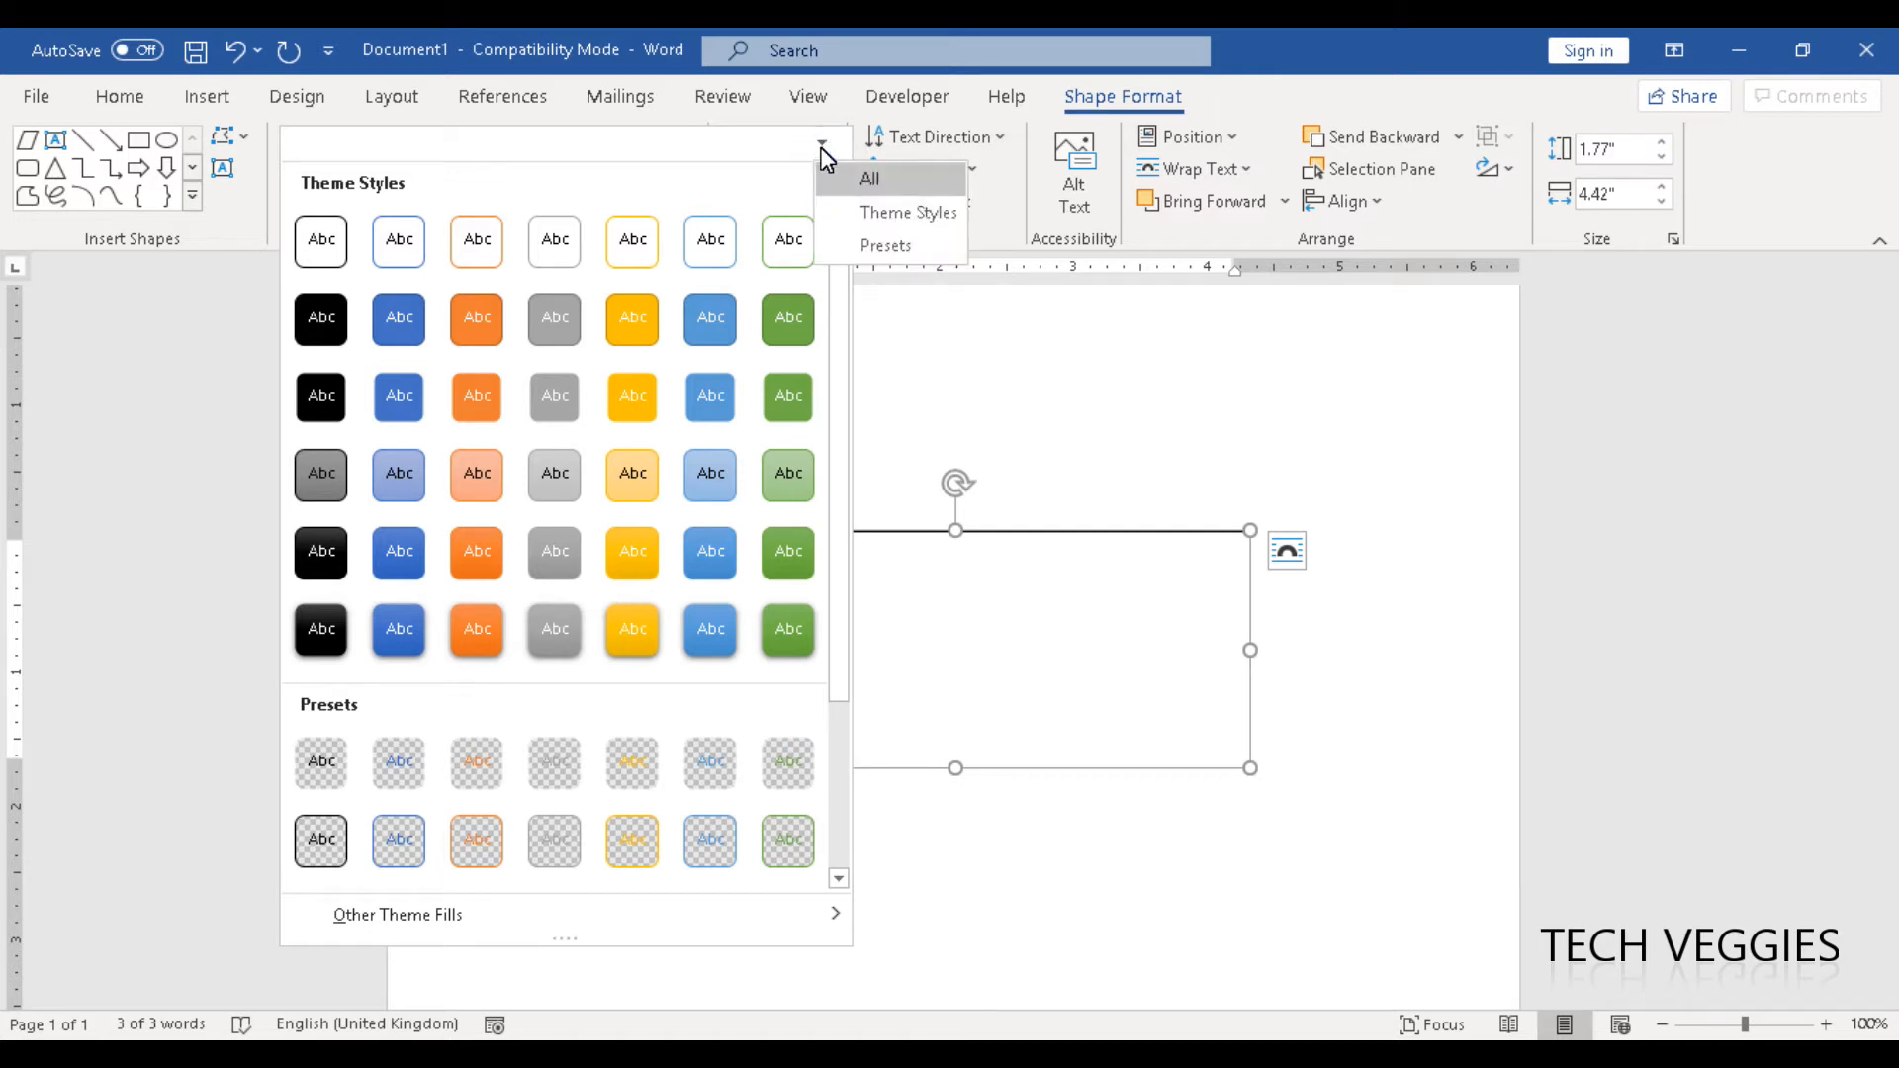
{"action": "left_click", "coordinate": [824, 146]}
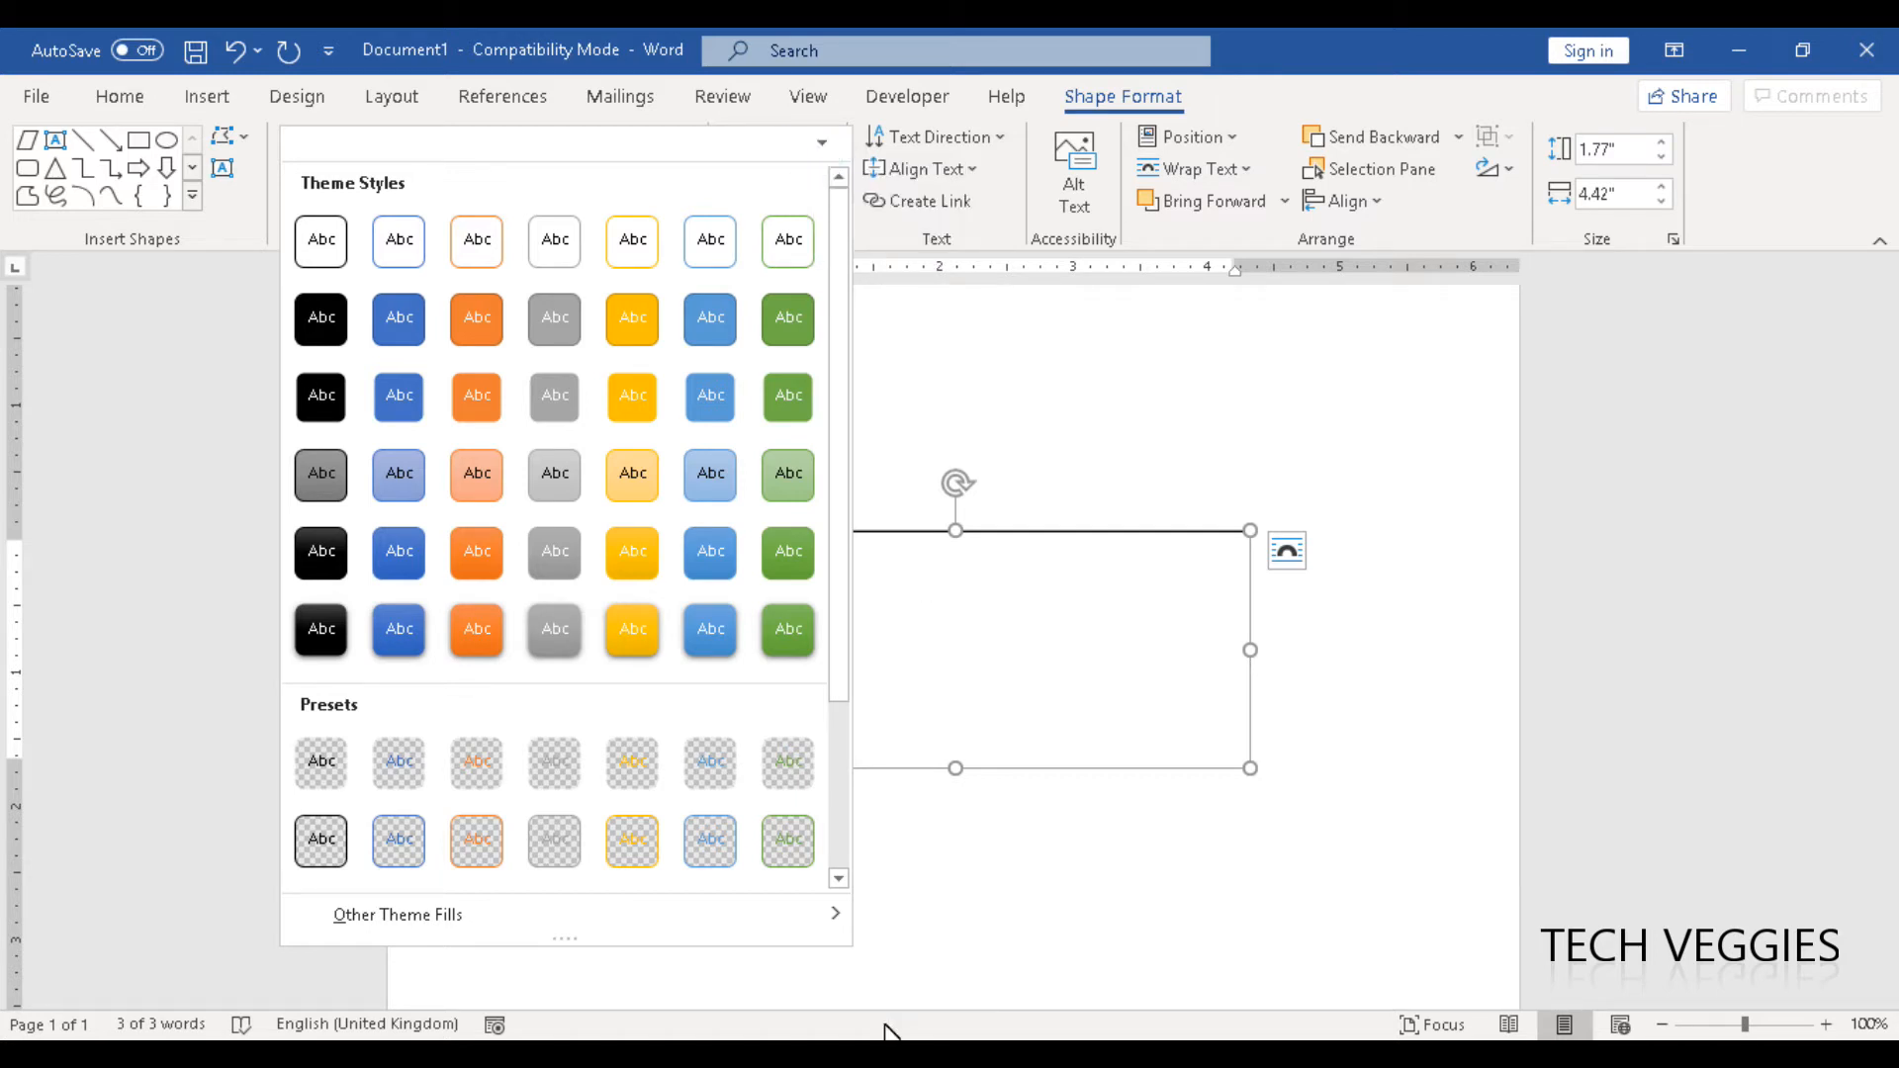
{"action": "left_click", "coordinate": [971, 880]}
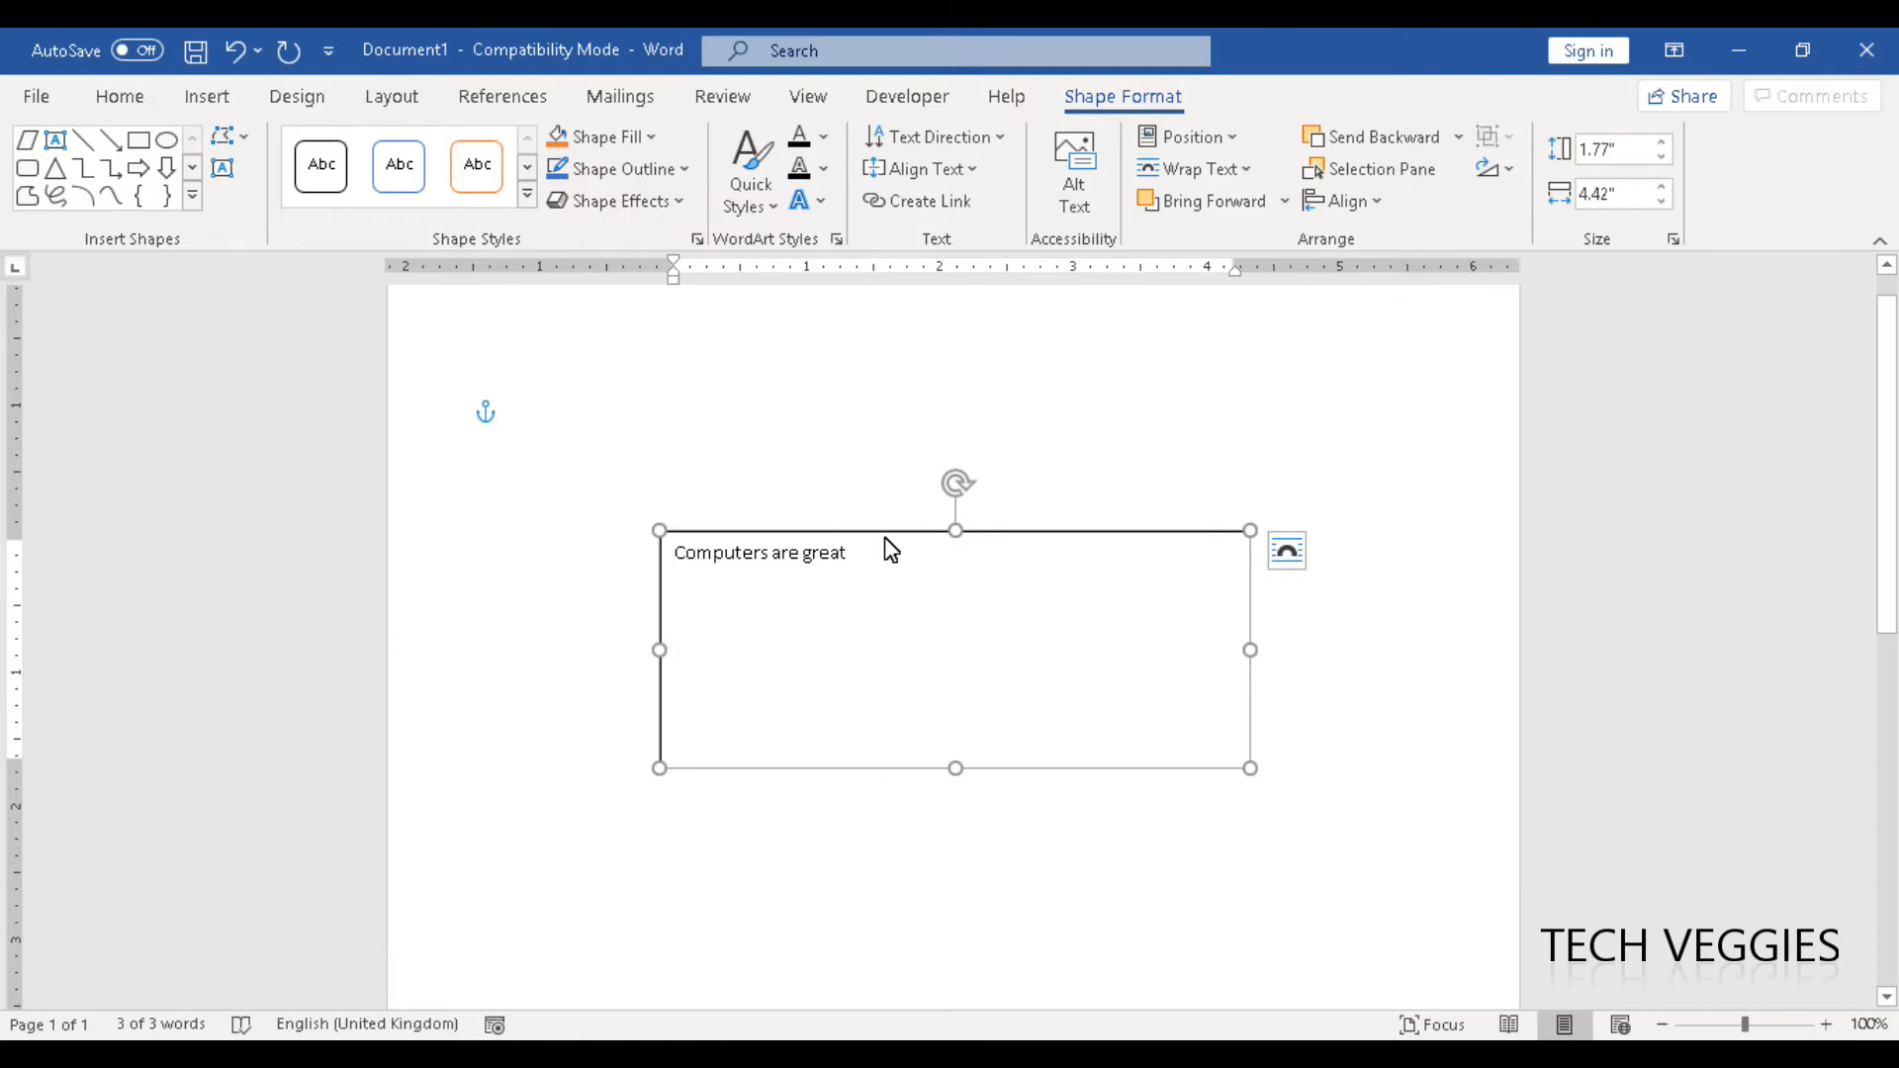
- Apply the theme style with a white fill and green outline to the text box
{"action": "left_click", "coordinate": [531, 205]}
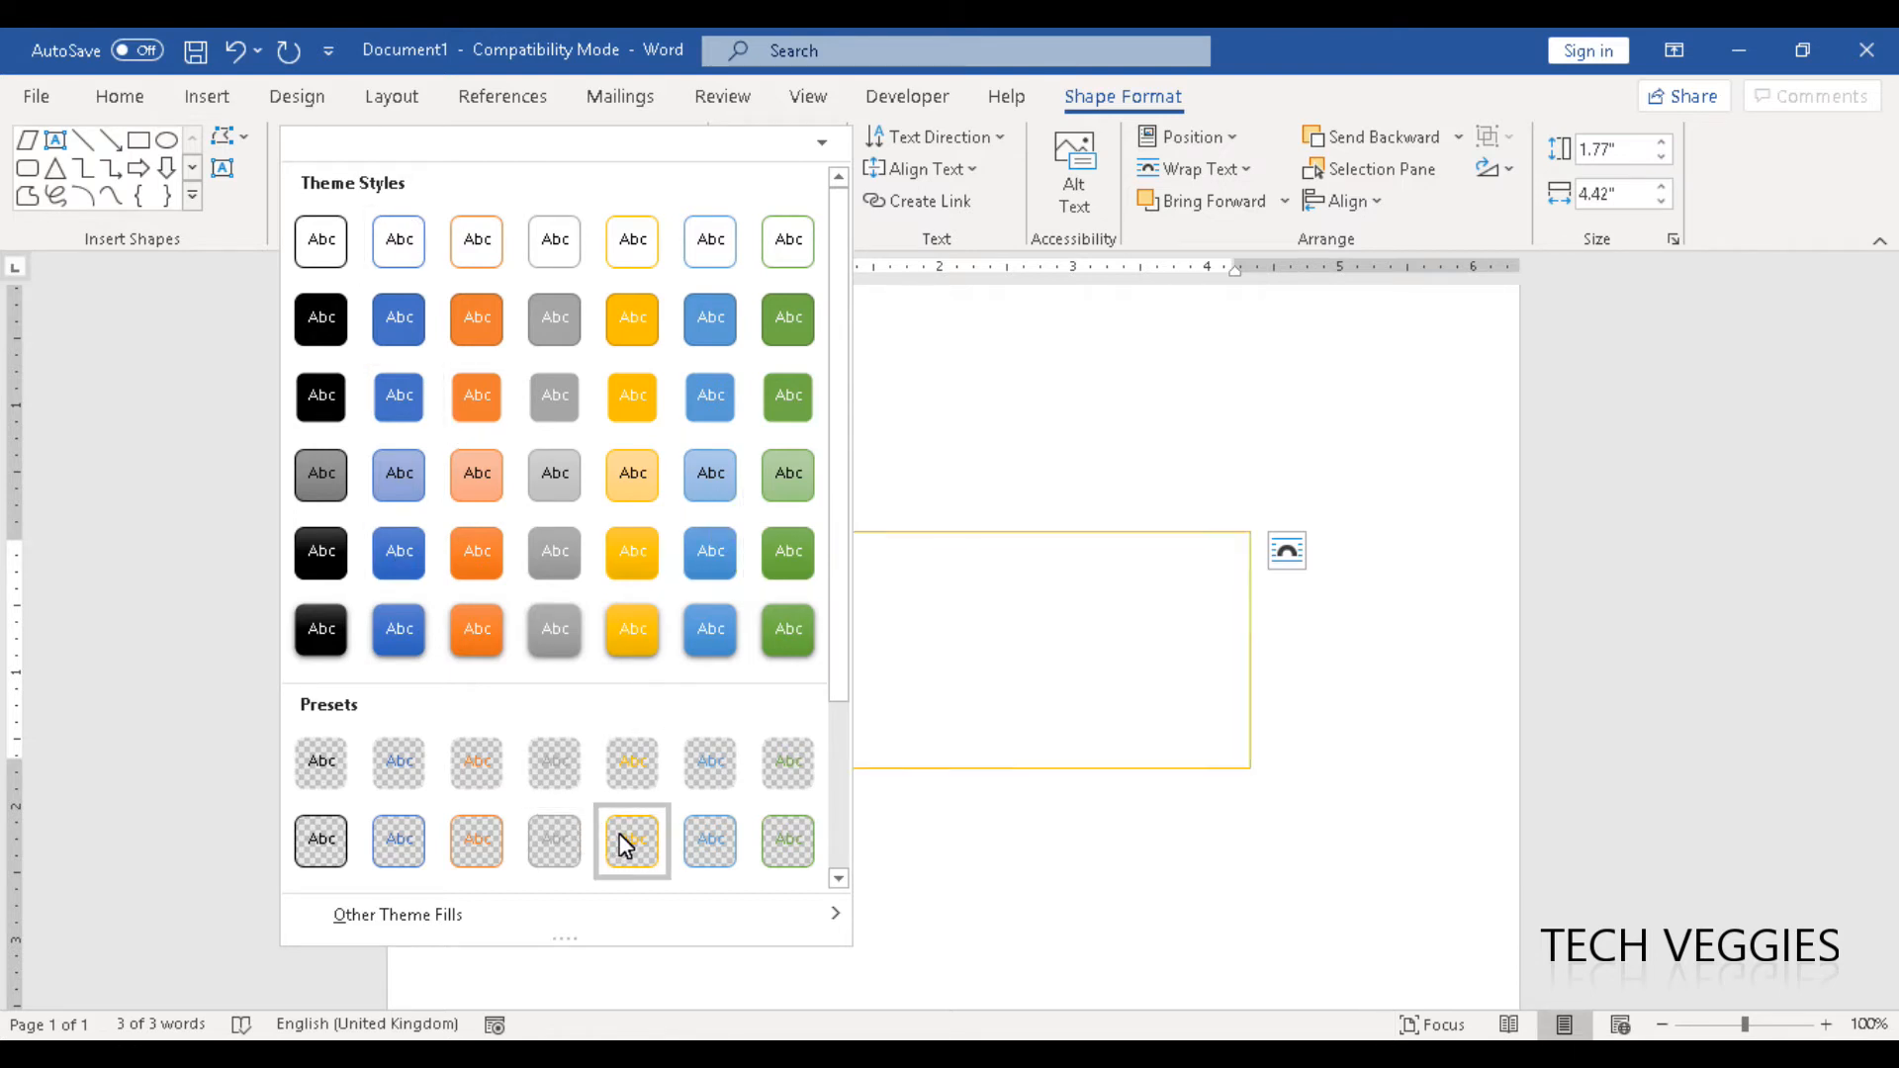
{"action": "left_click", "coordinate": [789, 241]}
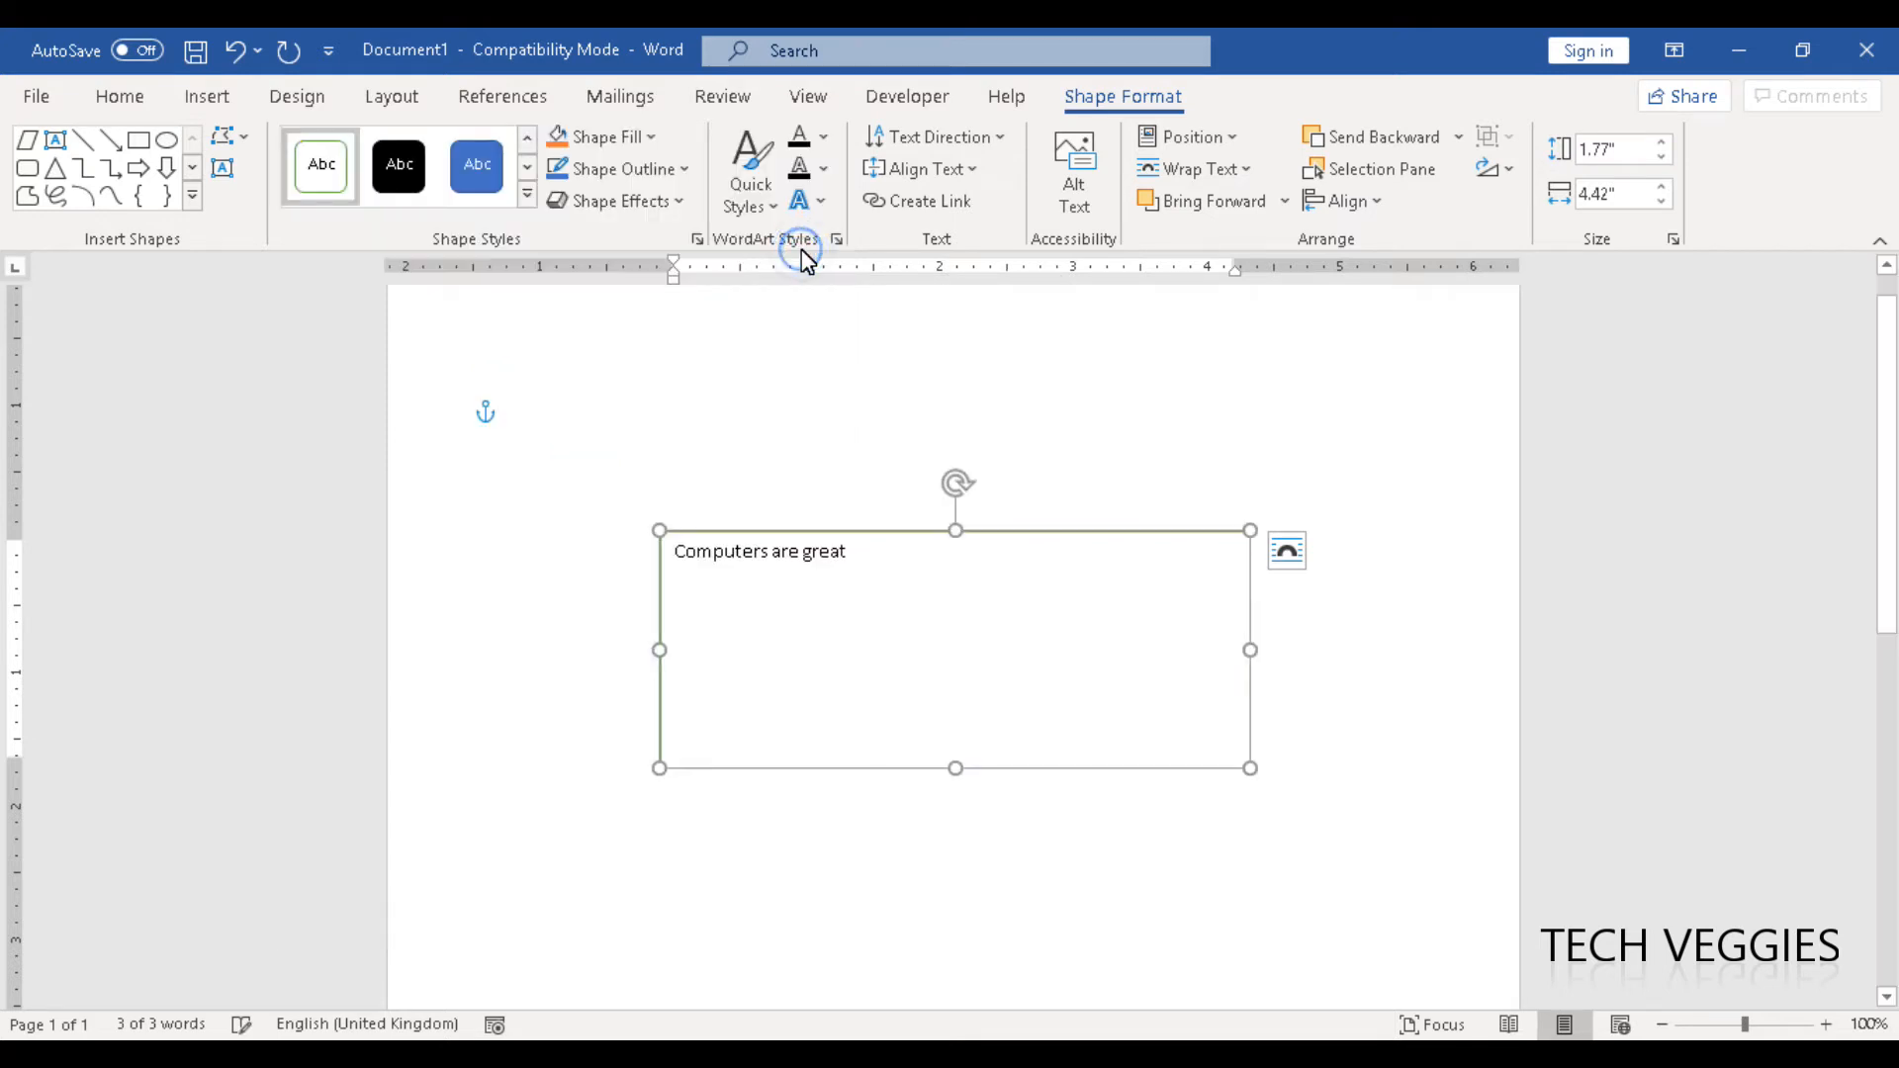
- Fill the text box with a custom green (RGB 64, 140, 73) and make the fill slightly transparent
{"action": "left_click", "coordinate": [641, 145]}
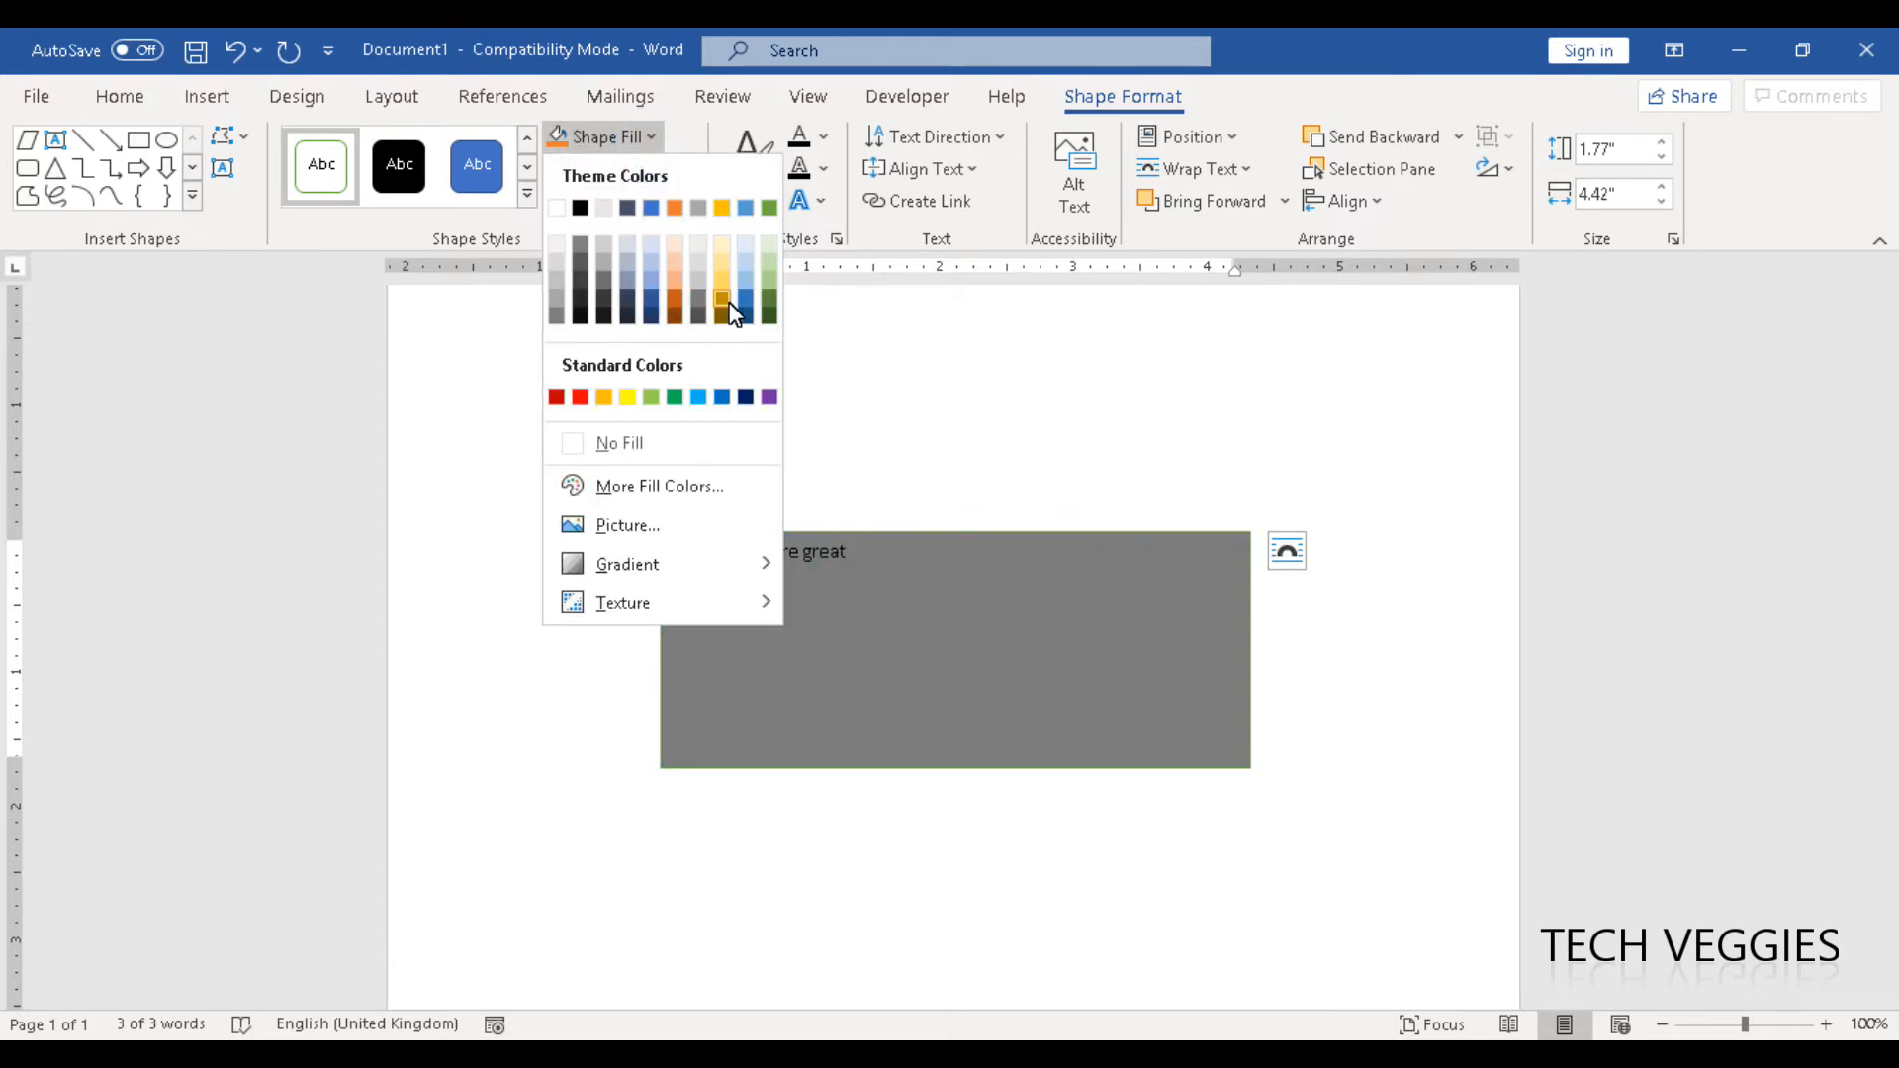
{"action": "left_click", "coordinate": [659, 491]}
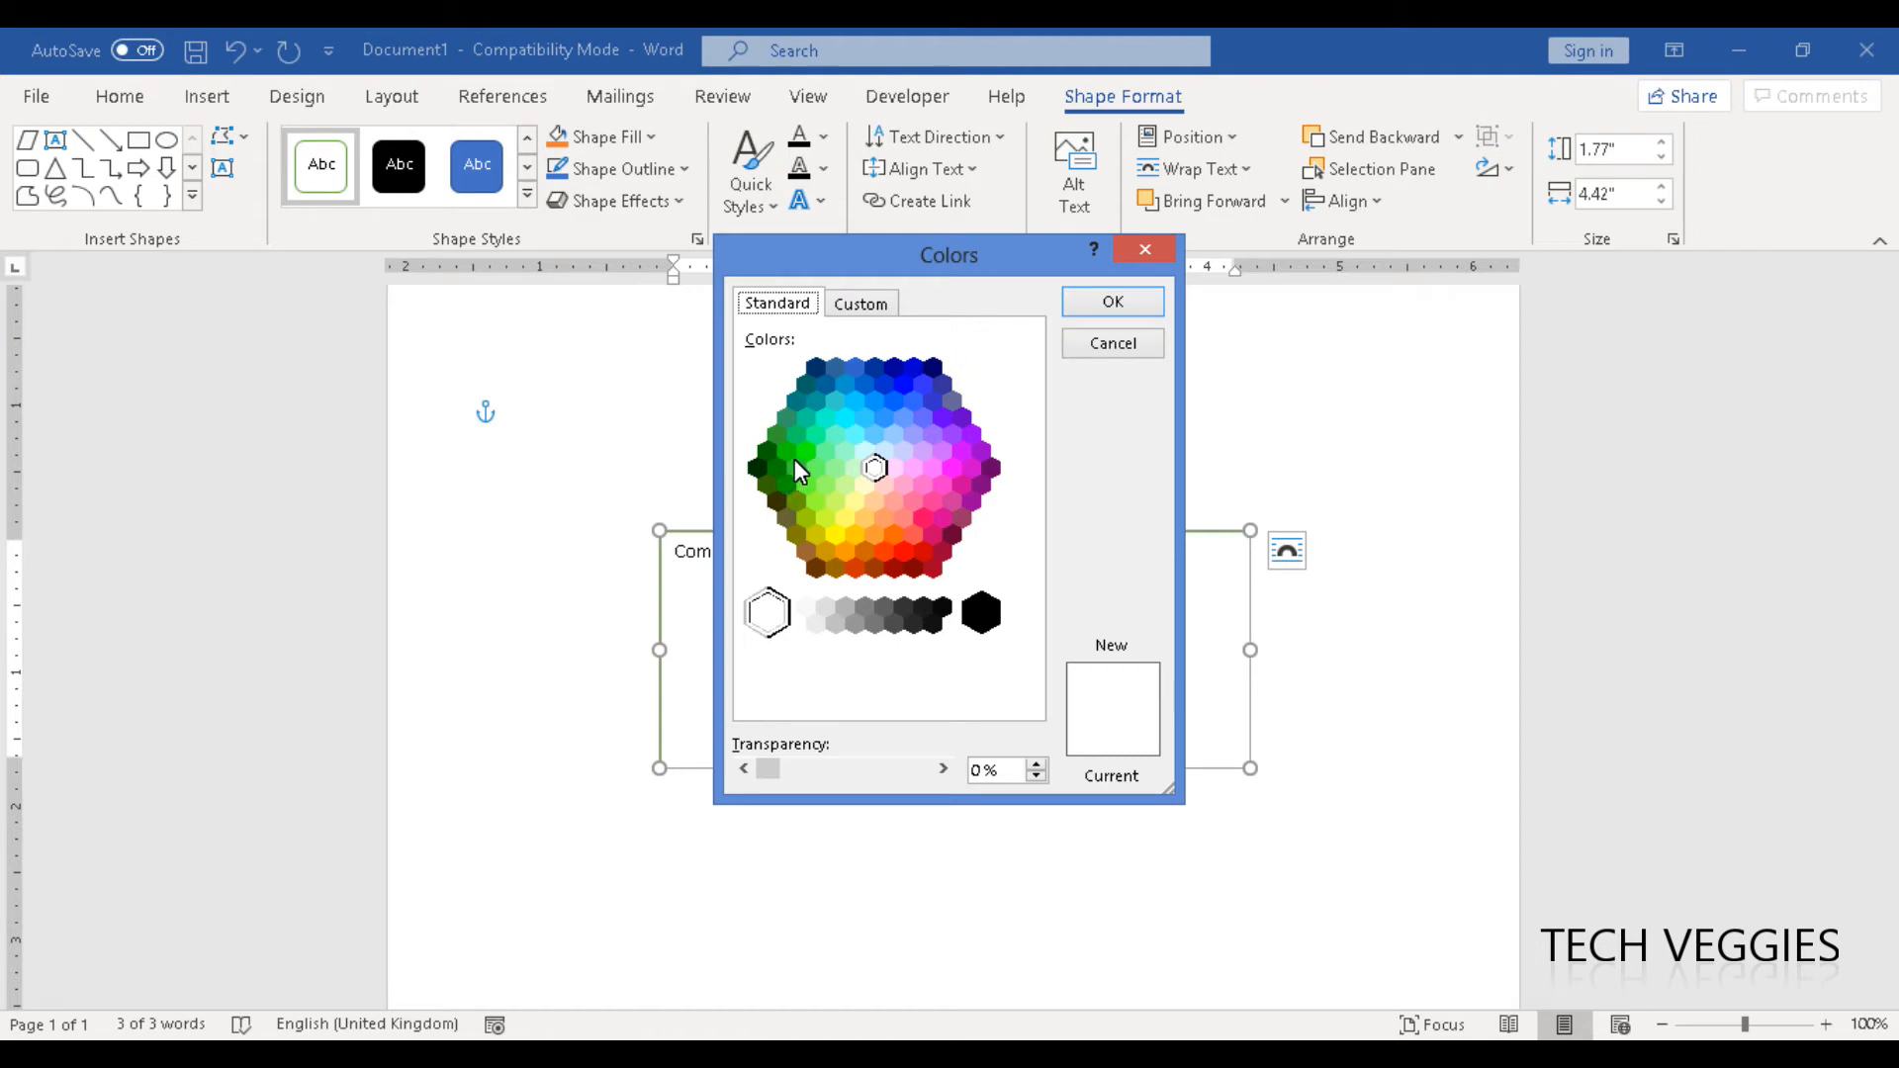
{"action": "left_click", "coordinate": [808, 420]}
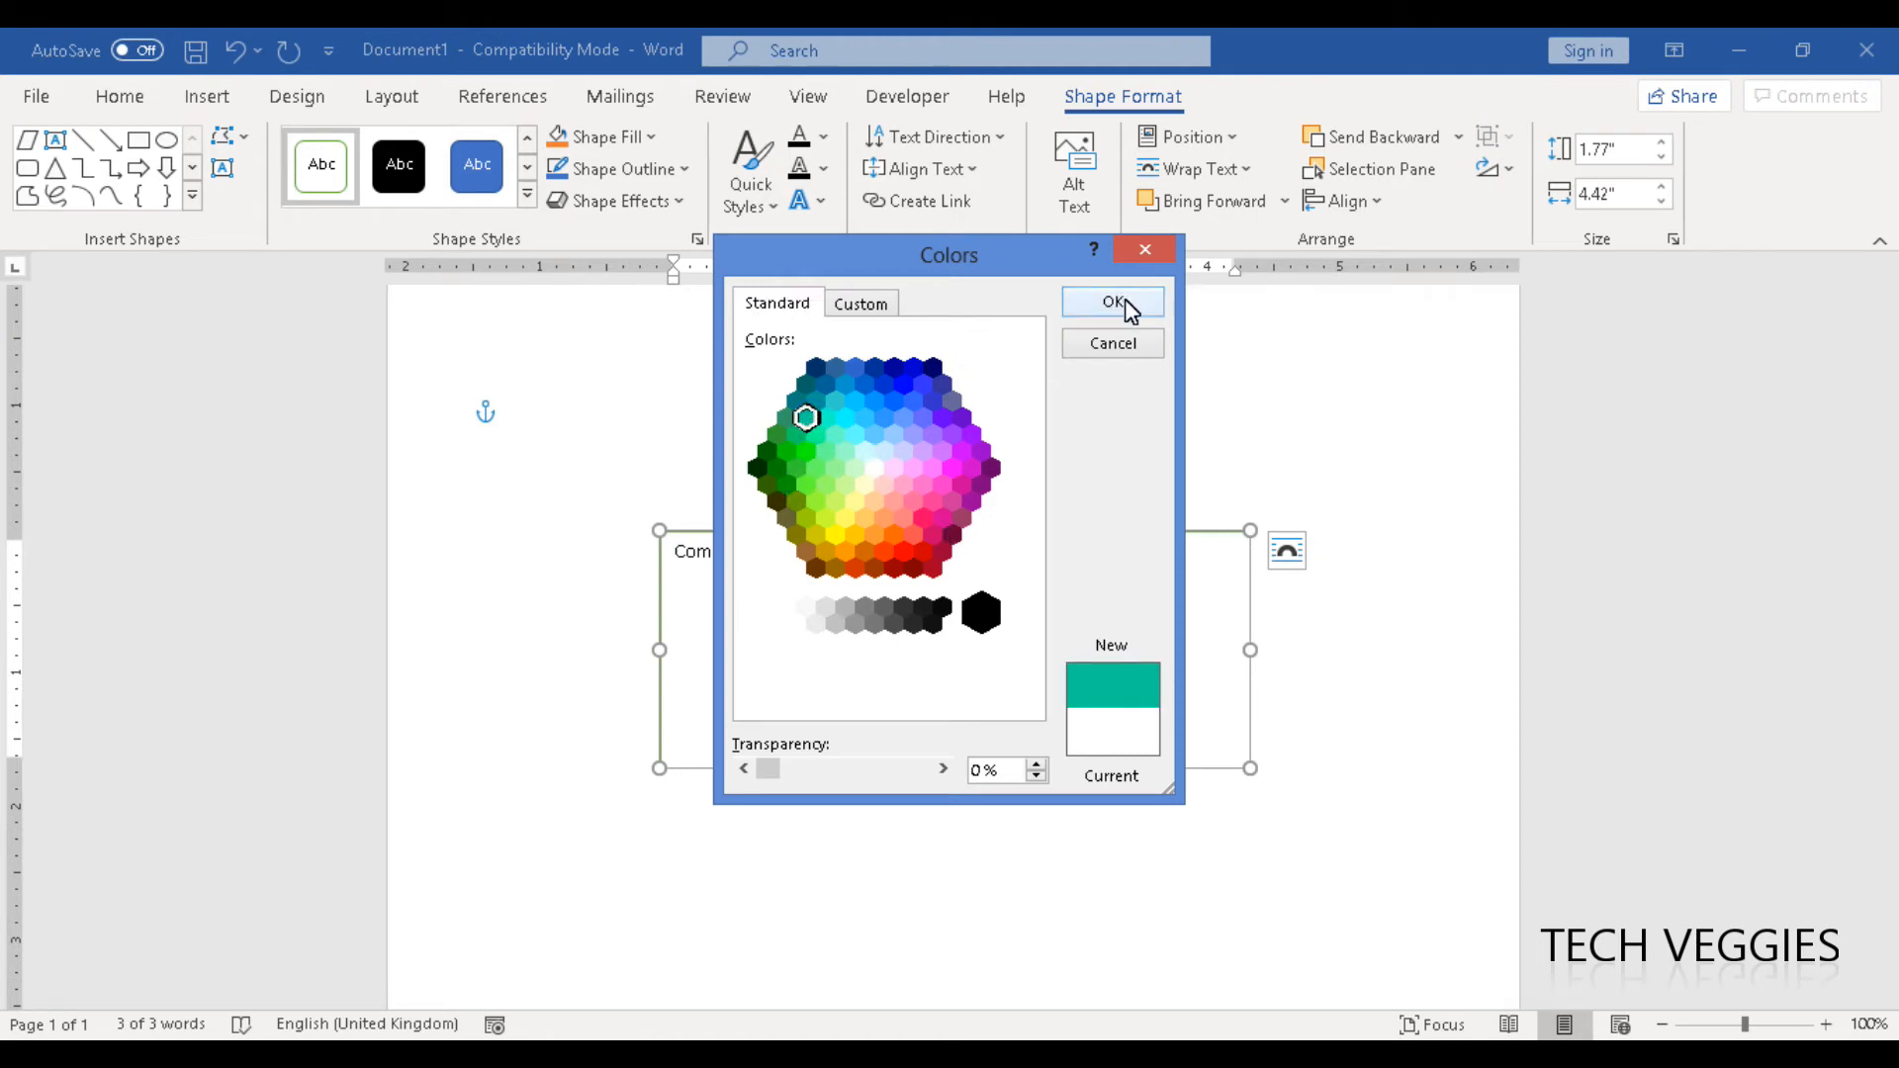
{"action": "left_click", "coordinate": [858, 309]}
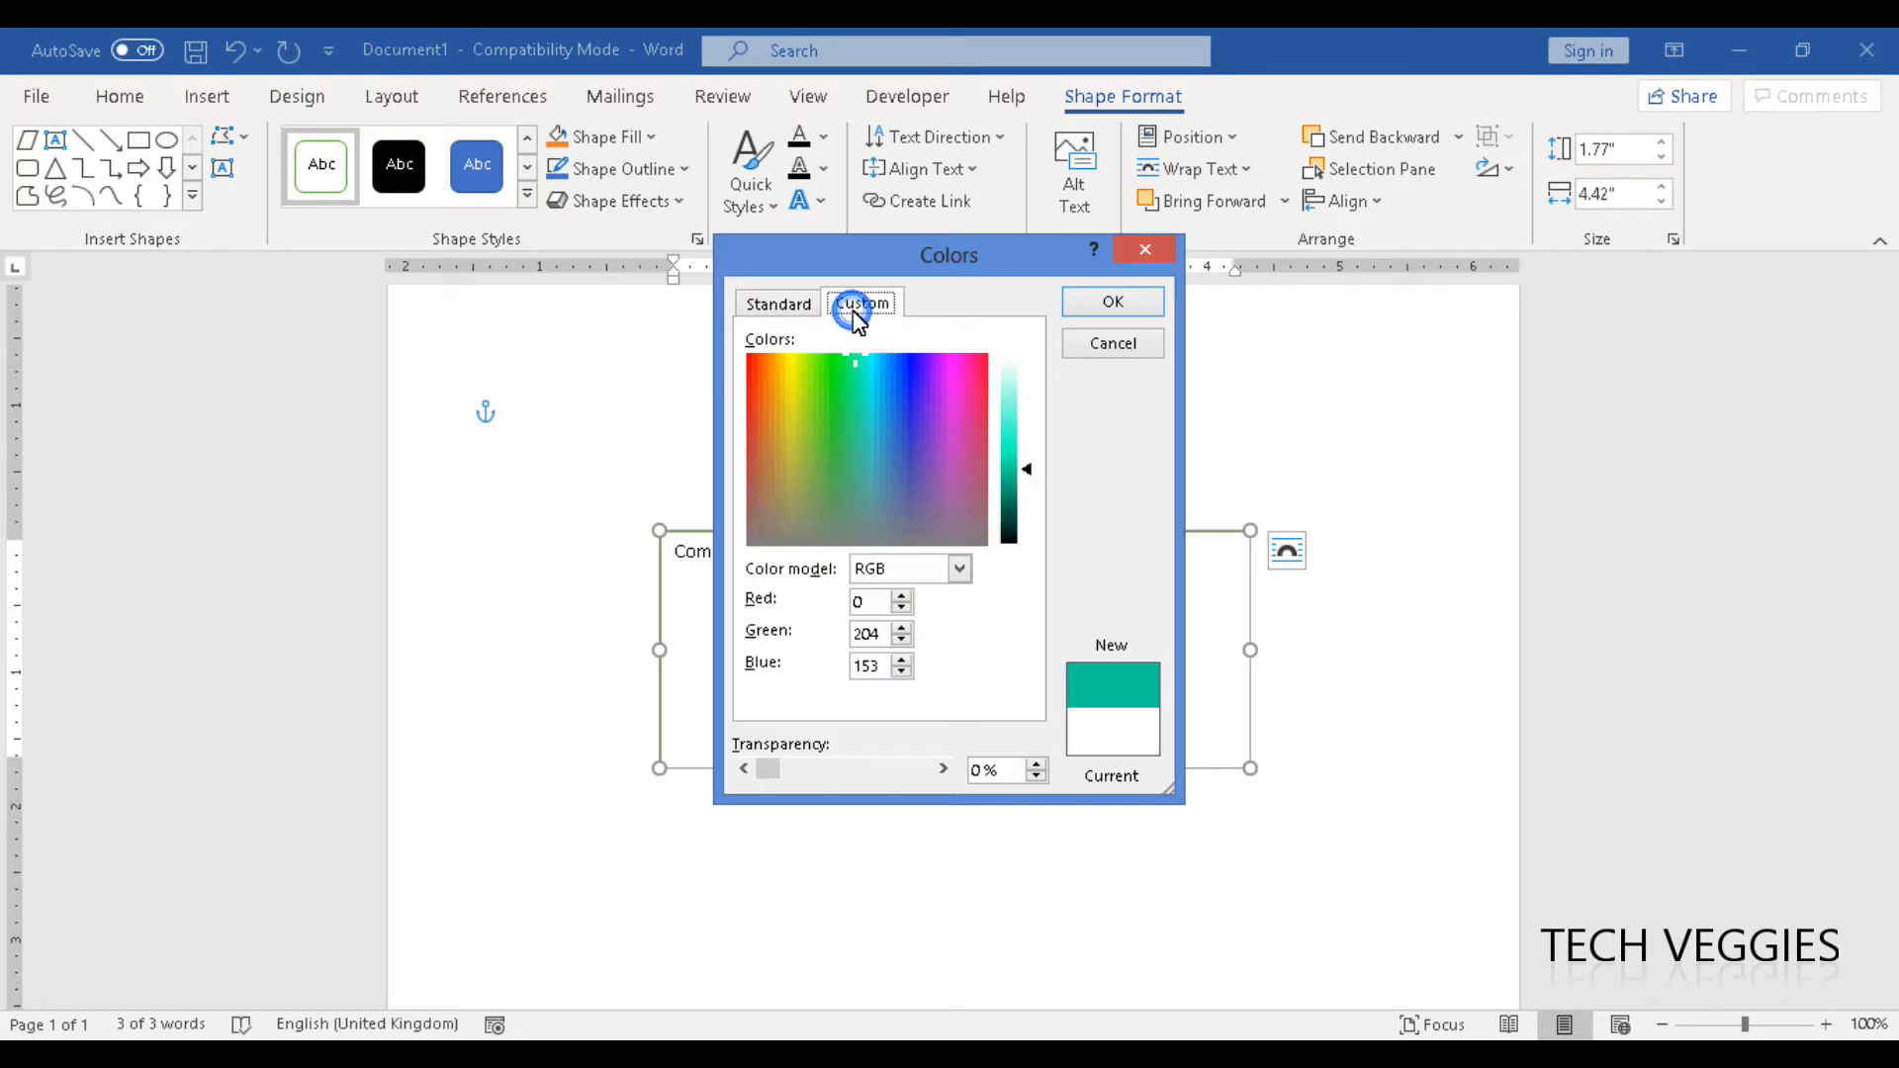
{"action": "left_click", "coordinate": [851, 450]}
{"action": "left_click", "coordinate": [830, 459]}
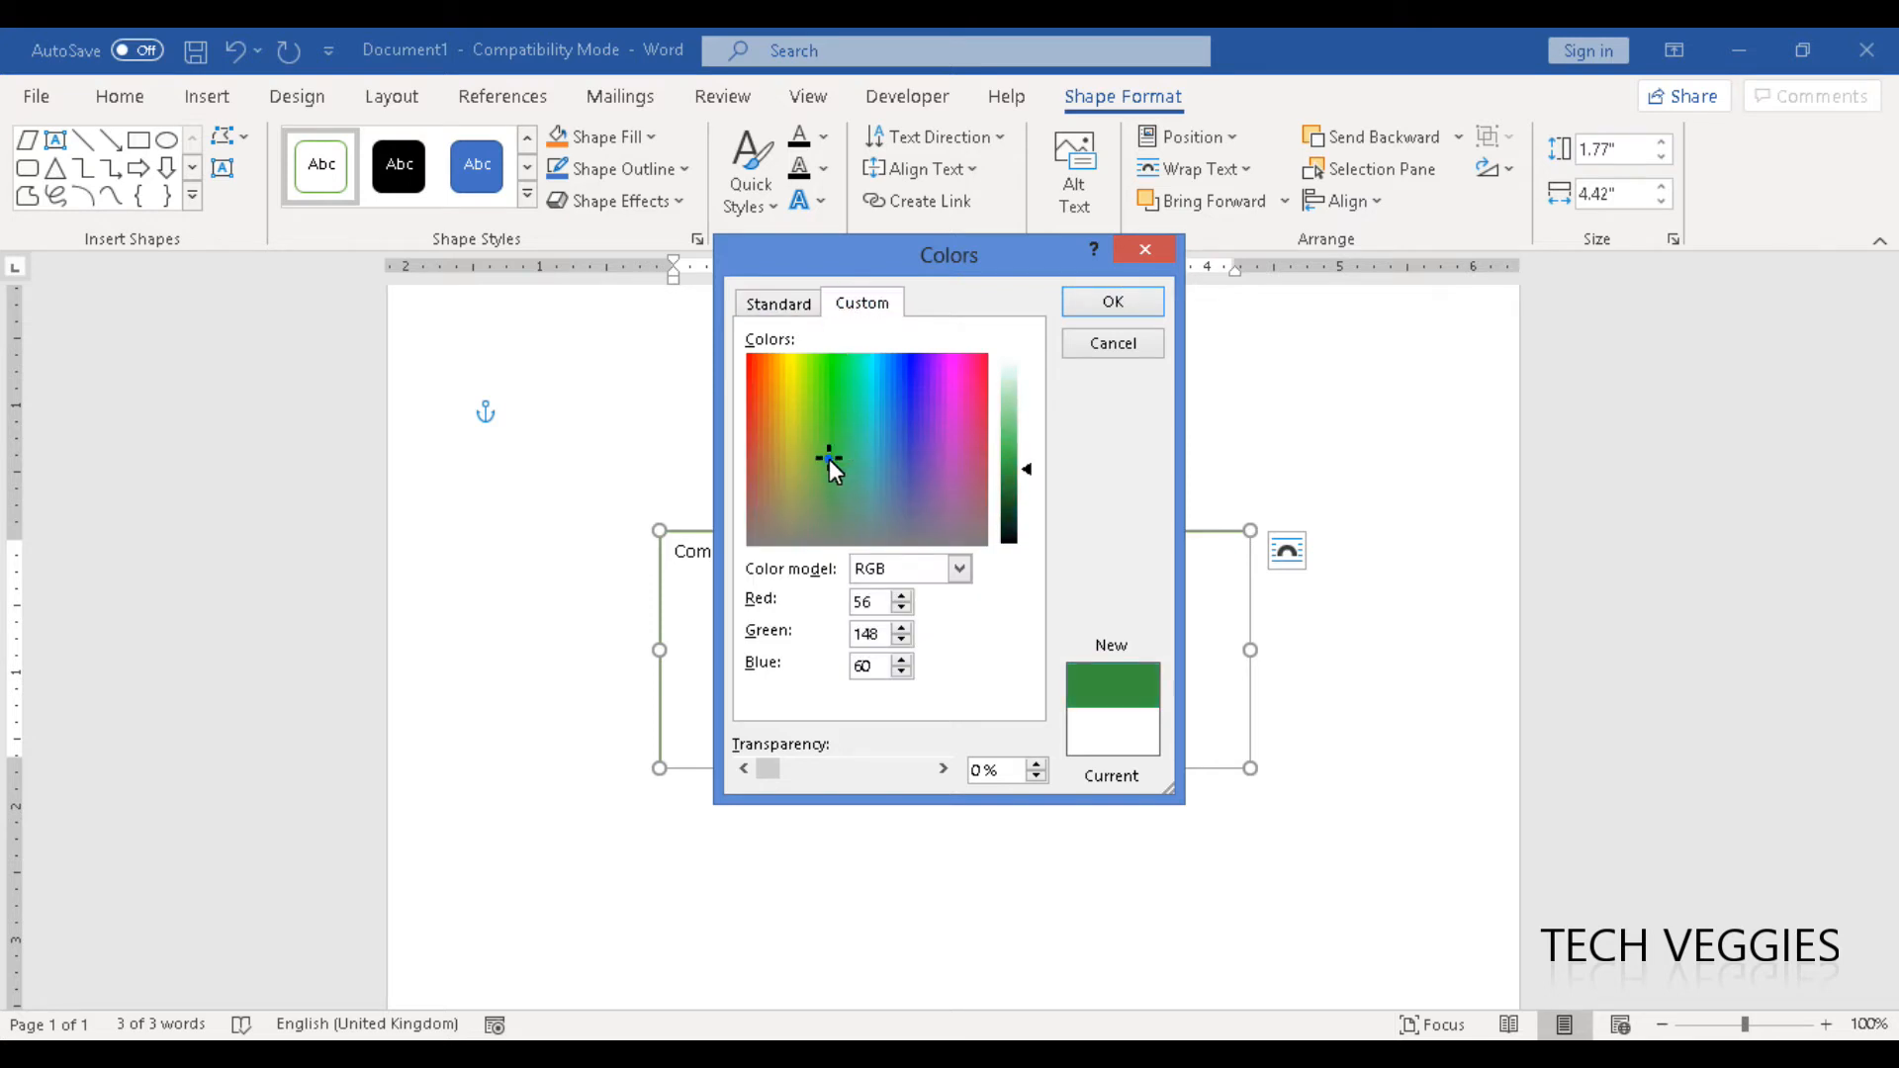
{"action": "left_click", "coordinate": [833, 474]}
{"action": "left_click", "coordinate": [1036, 765]}
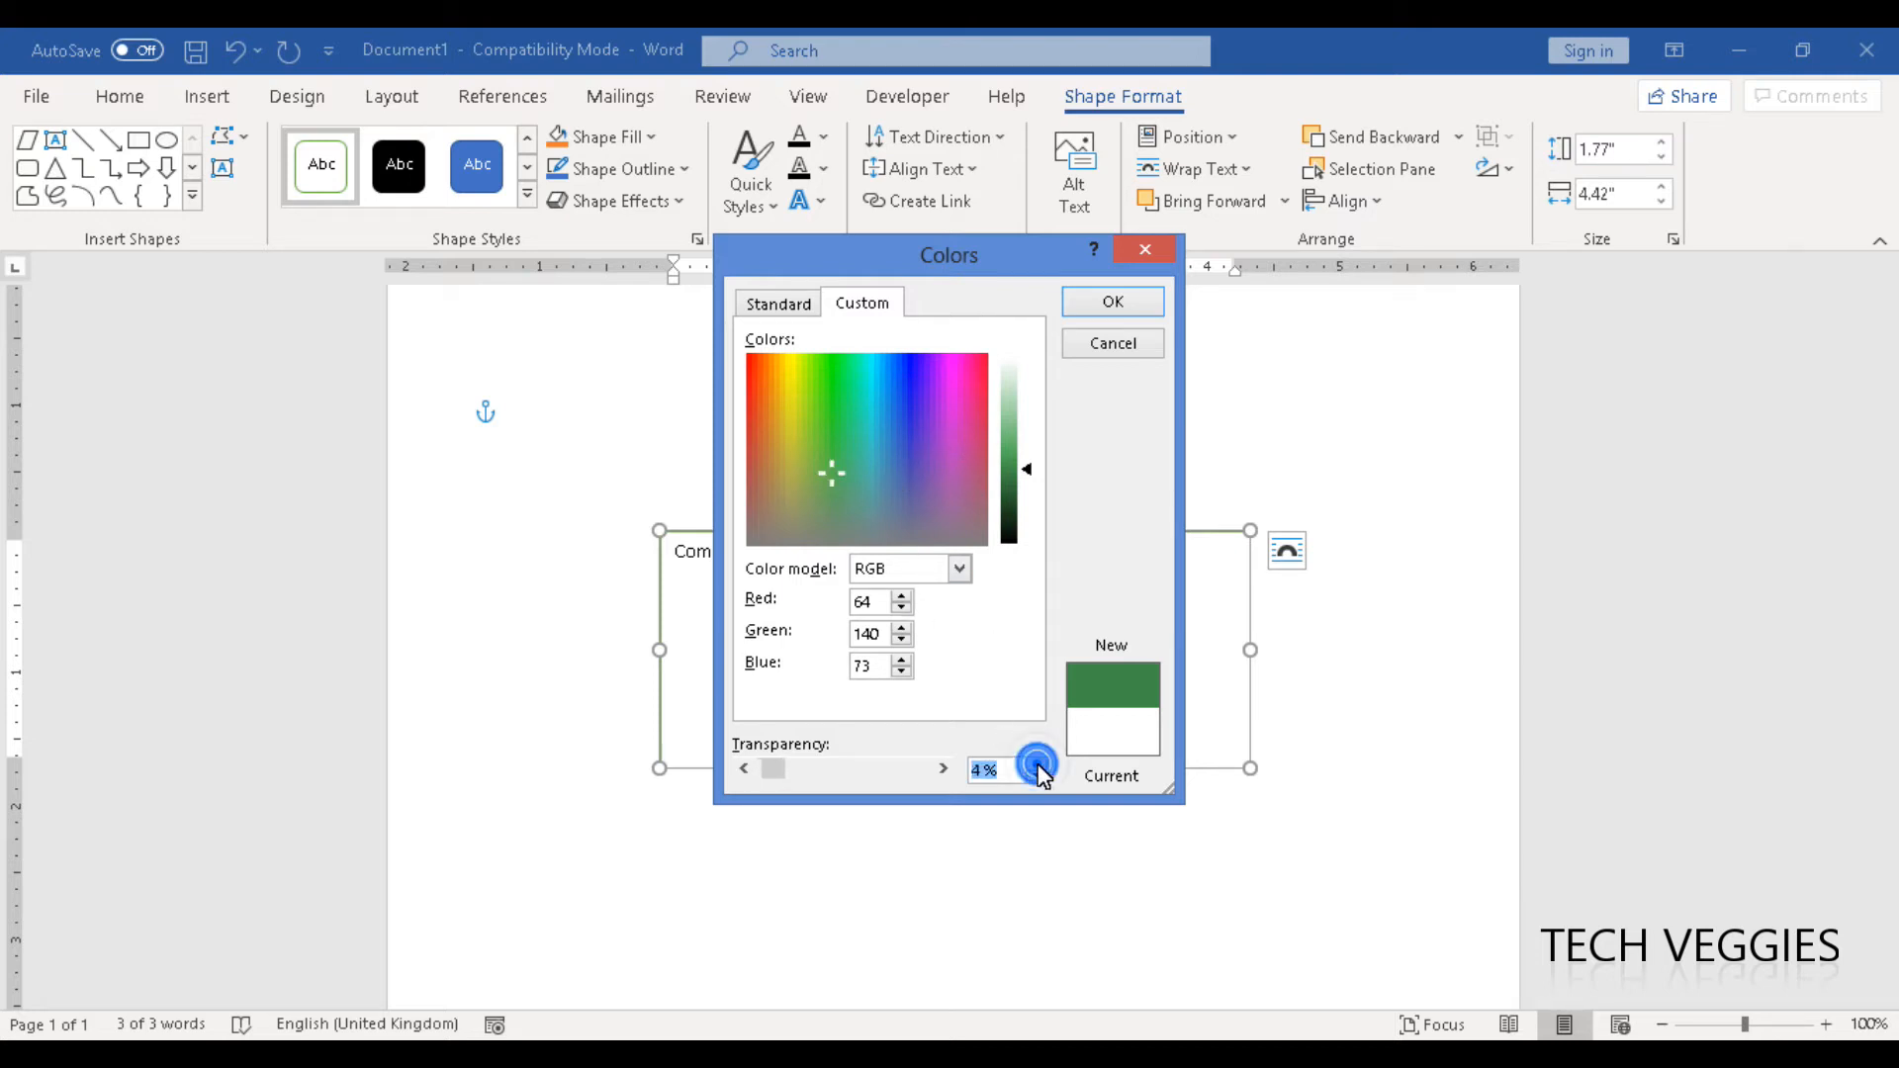
{"action": "left_click", "coordinate": [1035, 766]}
{"action": "left_click", "coordinate": [1035, 766]}
{"action": "left_click", "coordinate": [1035, 766]}
{"action": "left_click", "coordinate": [1035, 766]}
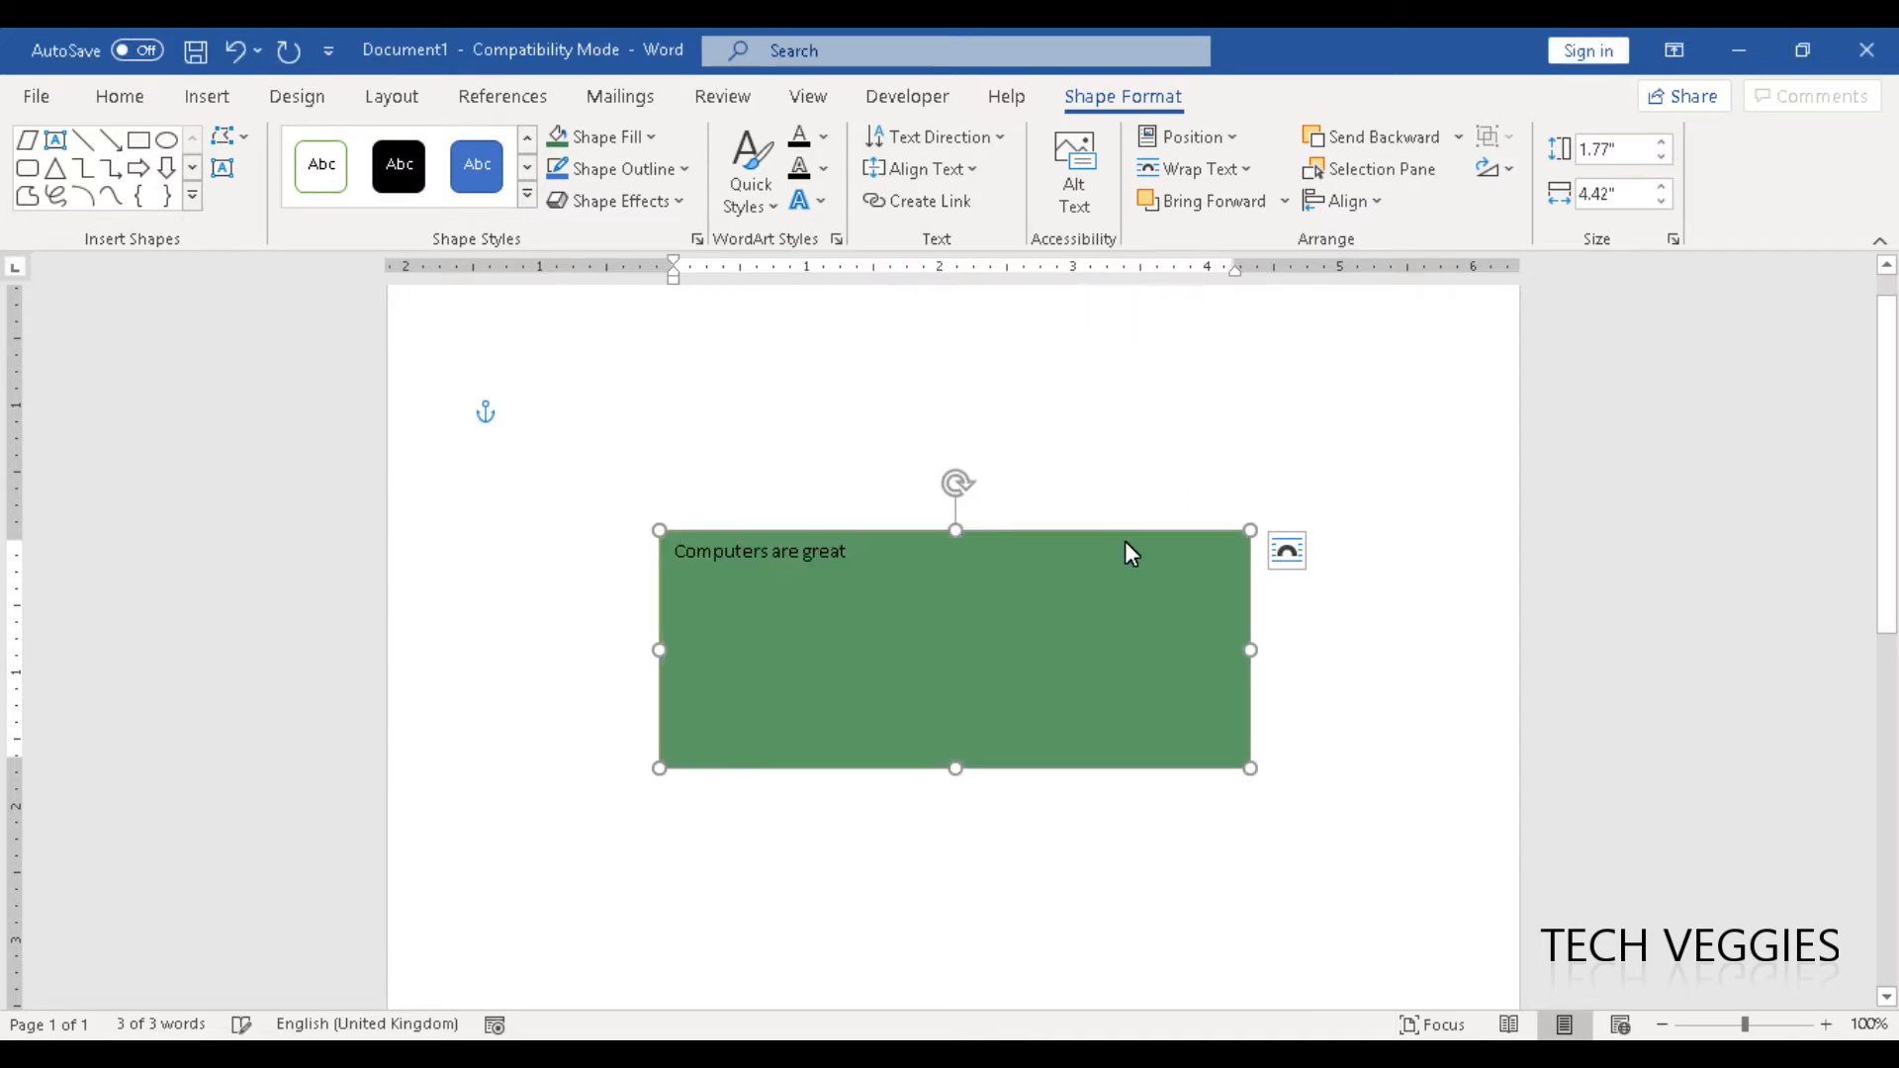
- Change the text box's outline colour to the dark blue theme shade
{"action": "left_click", "coordinate": [678, 175]}
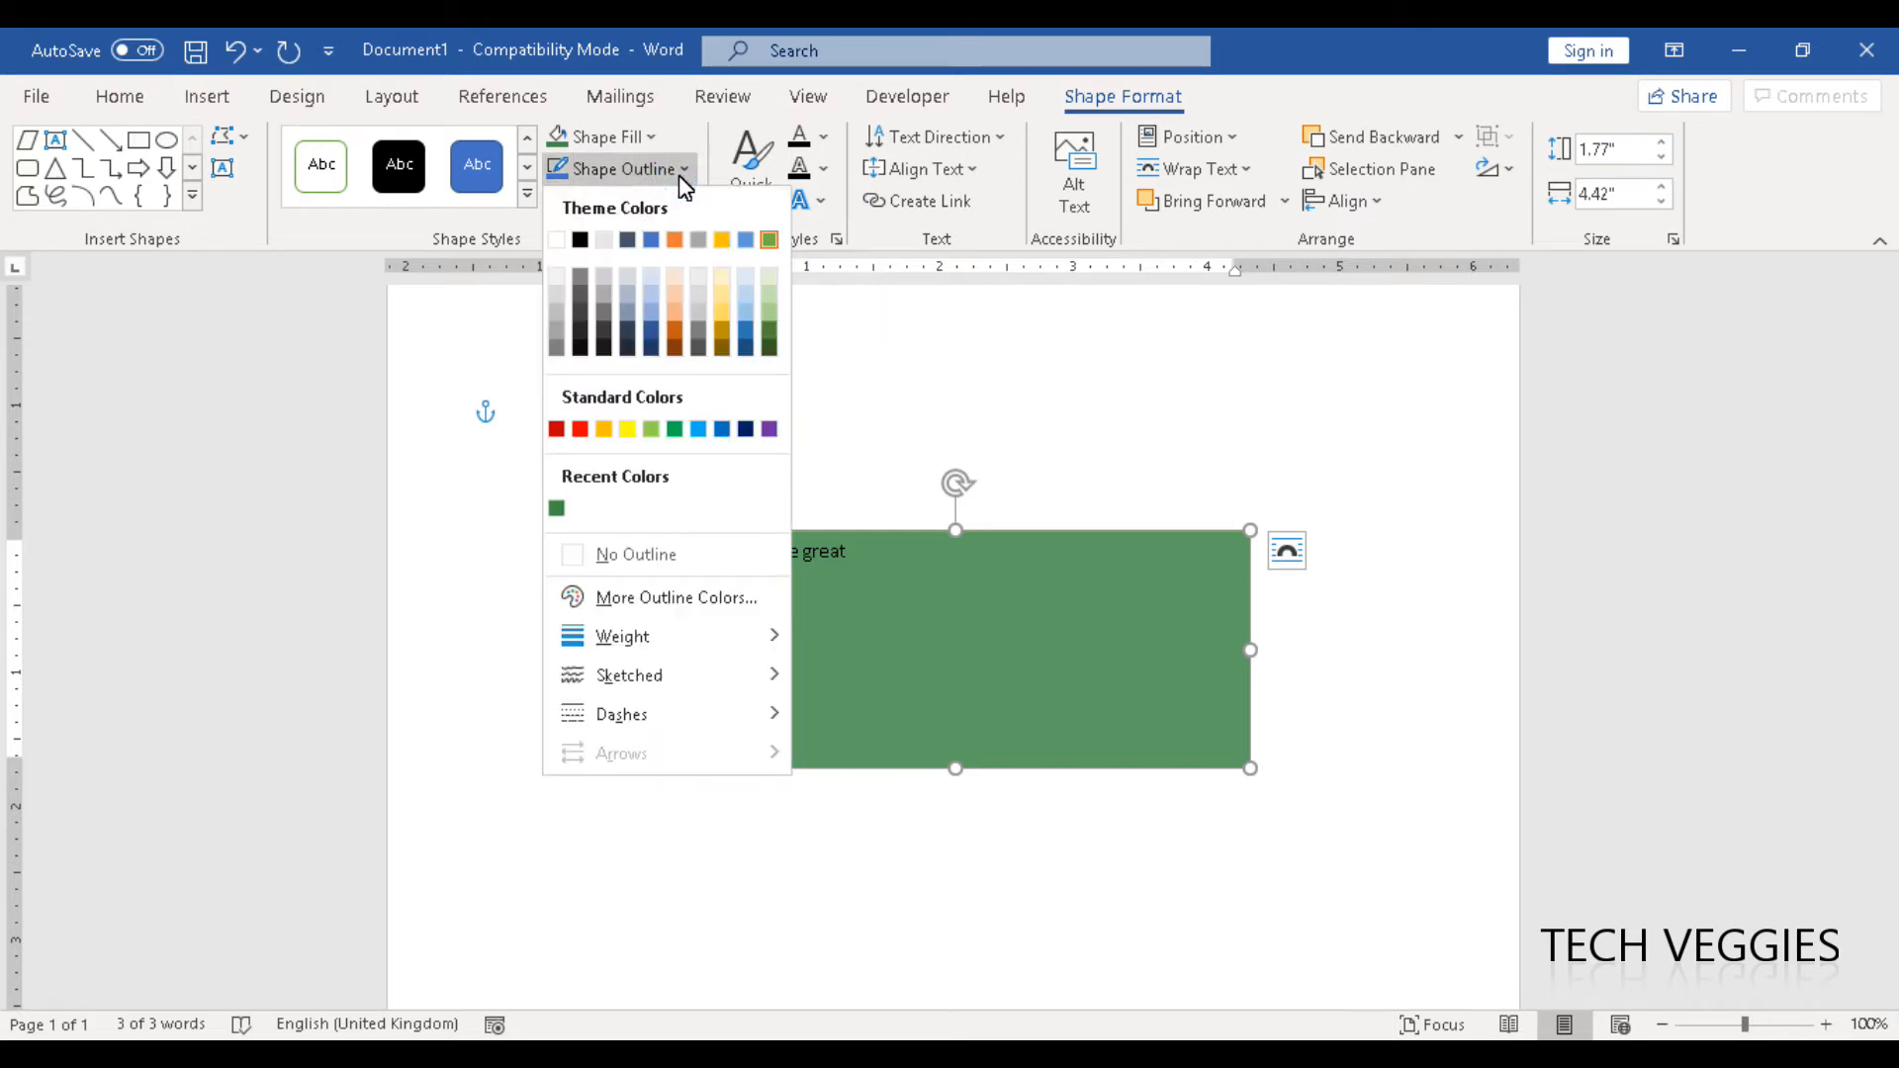
{"action": "left_click", "coordinate": [679, 175]}
{"action": "left_click", "coordinate": [679, 175]}
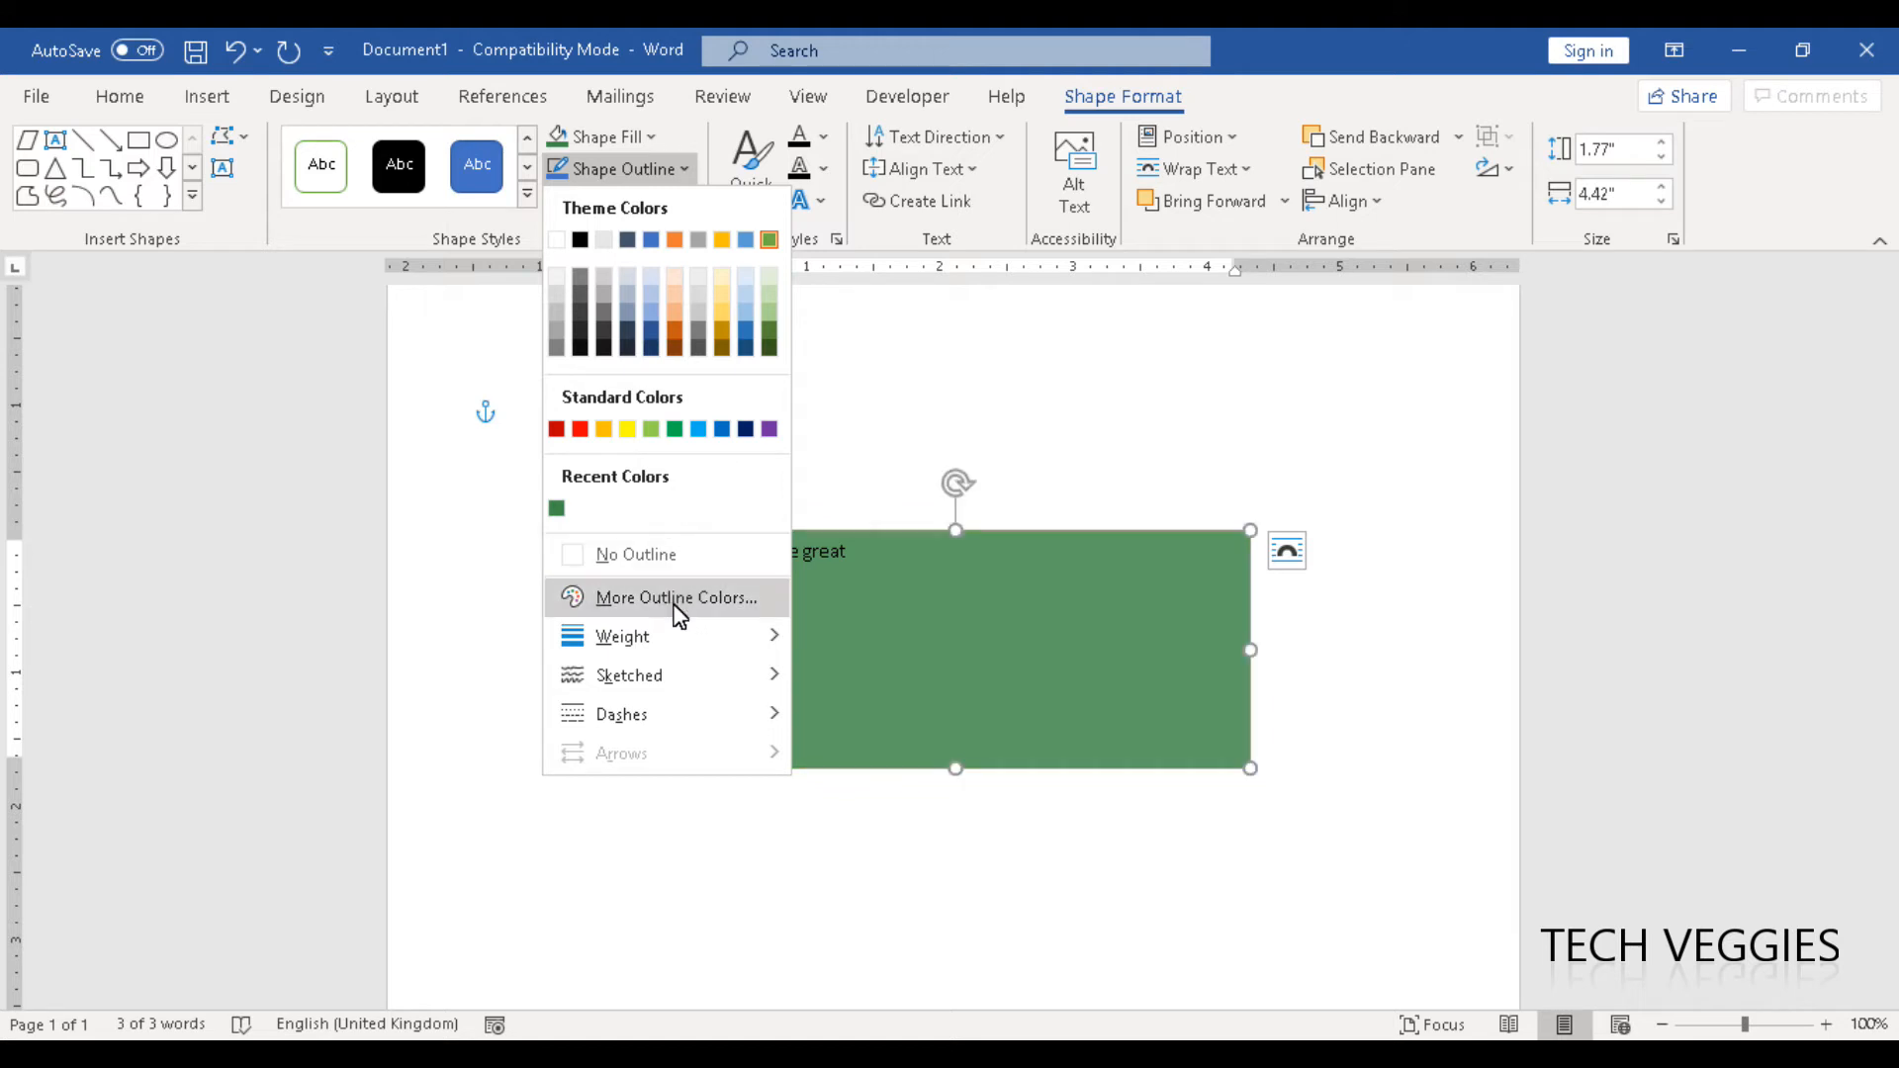
{"action": "mouse_move", "coordinate": [666, 636]}
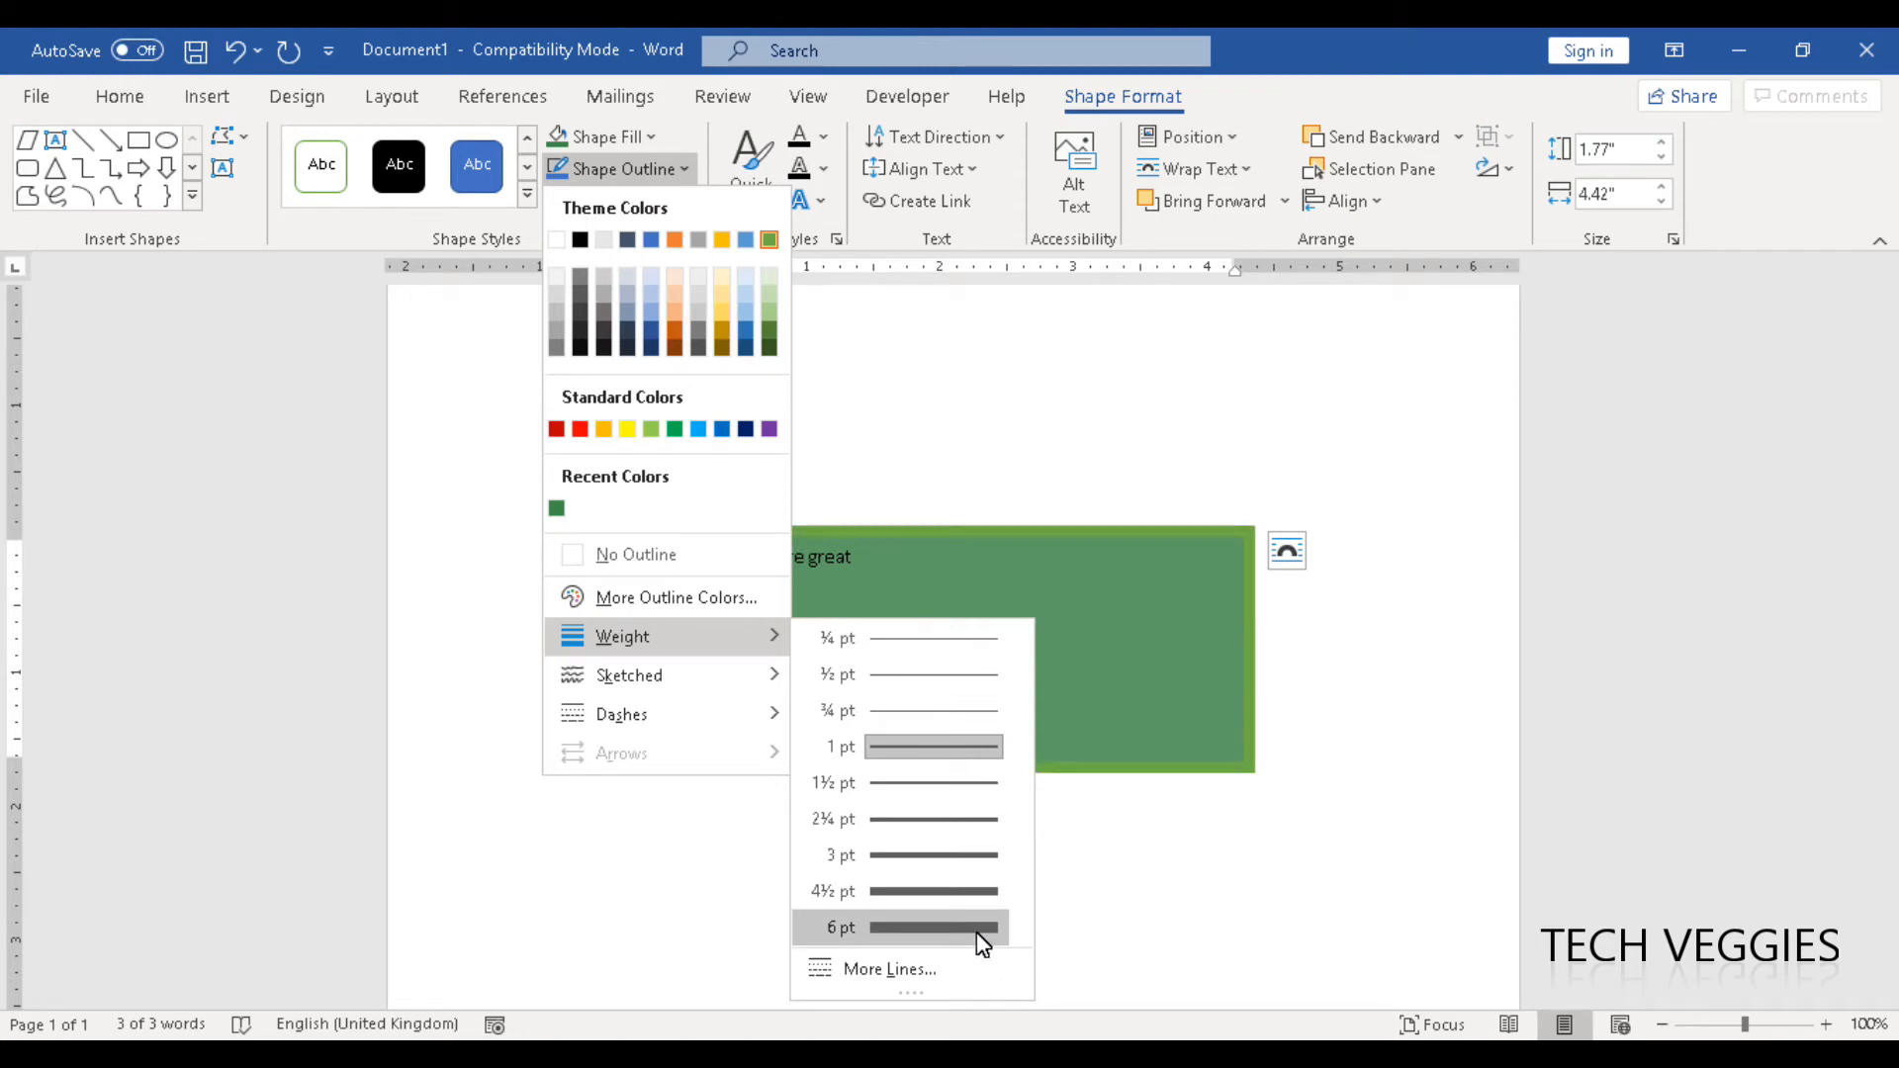
{"action": "left_click", "coordinate": [651, 330]}
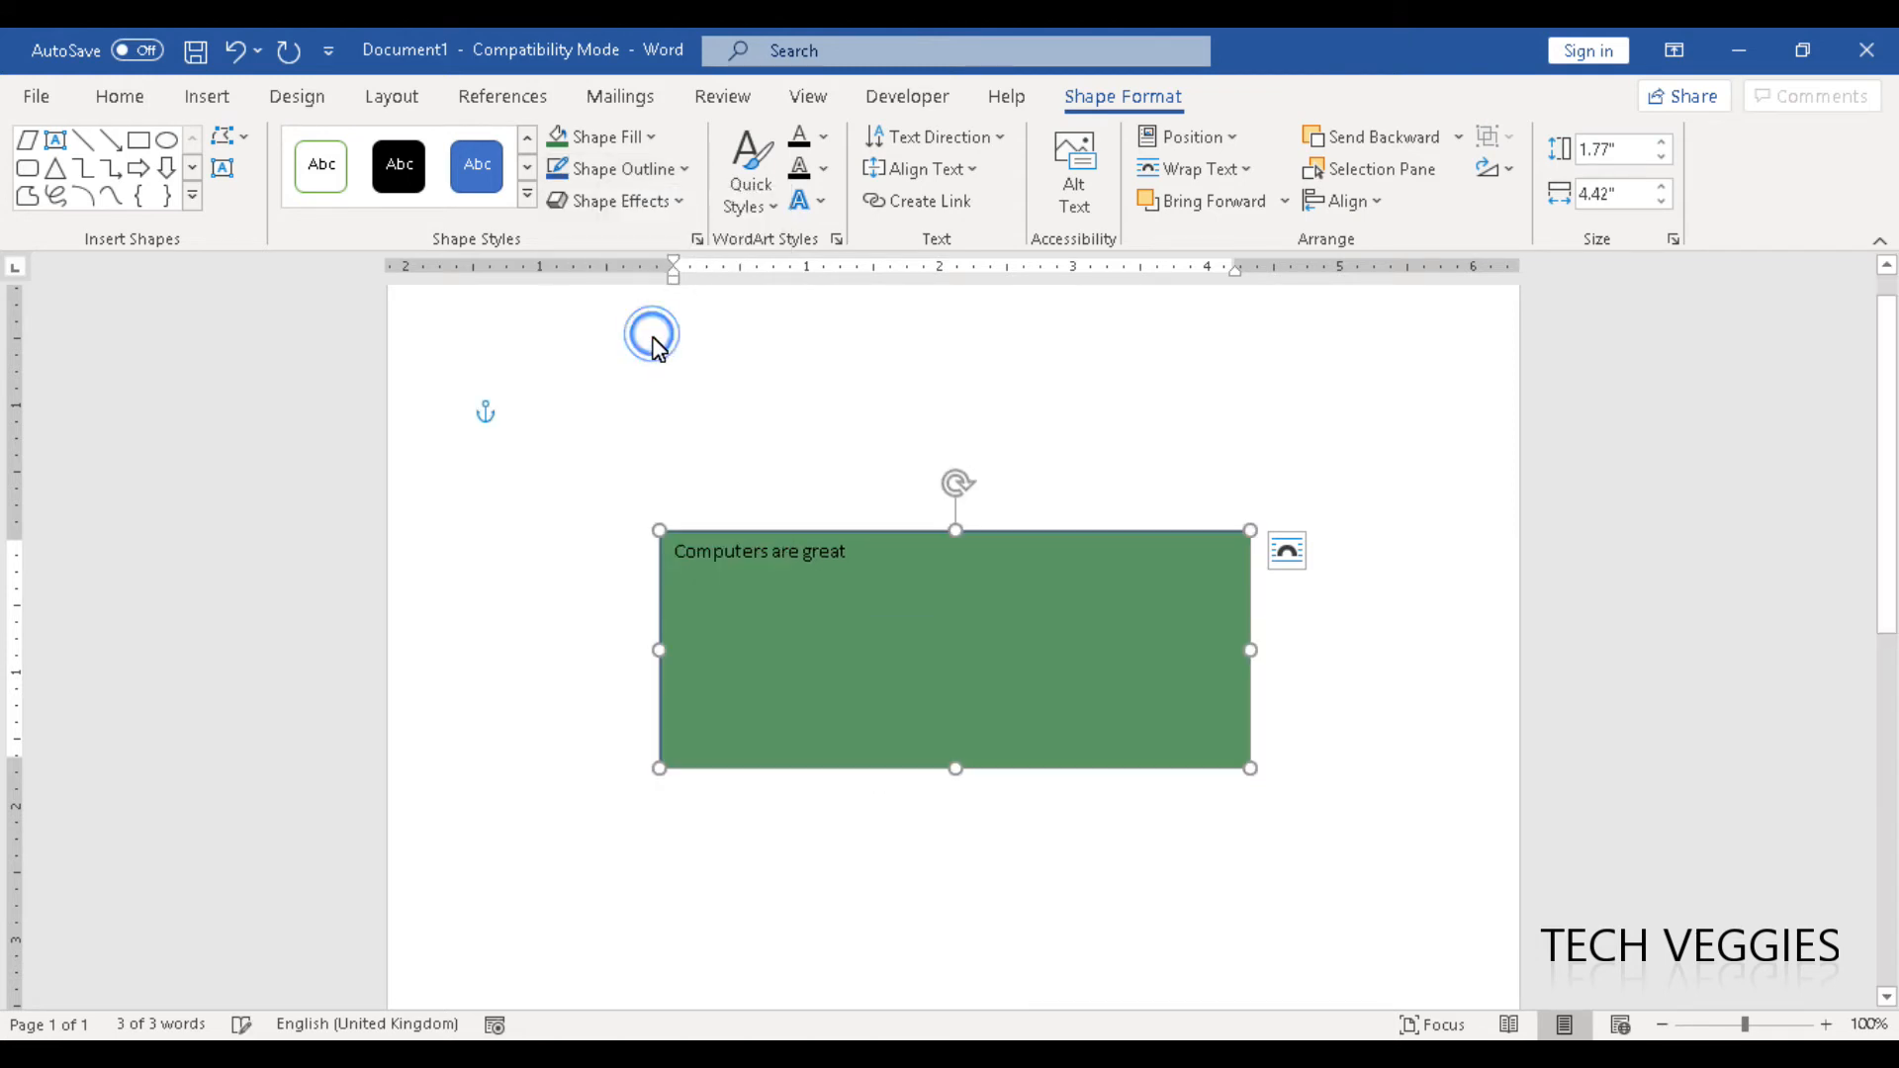
- Set the text box's outline weight to 6 pt and its dash style to long dashes
{"action": "left_click", "coordinate": [682, 170]}
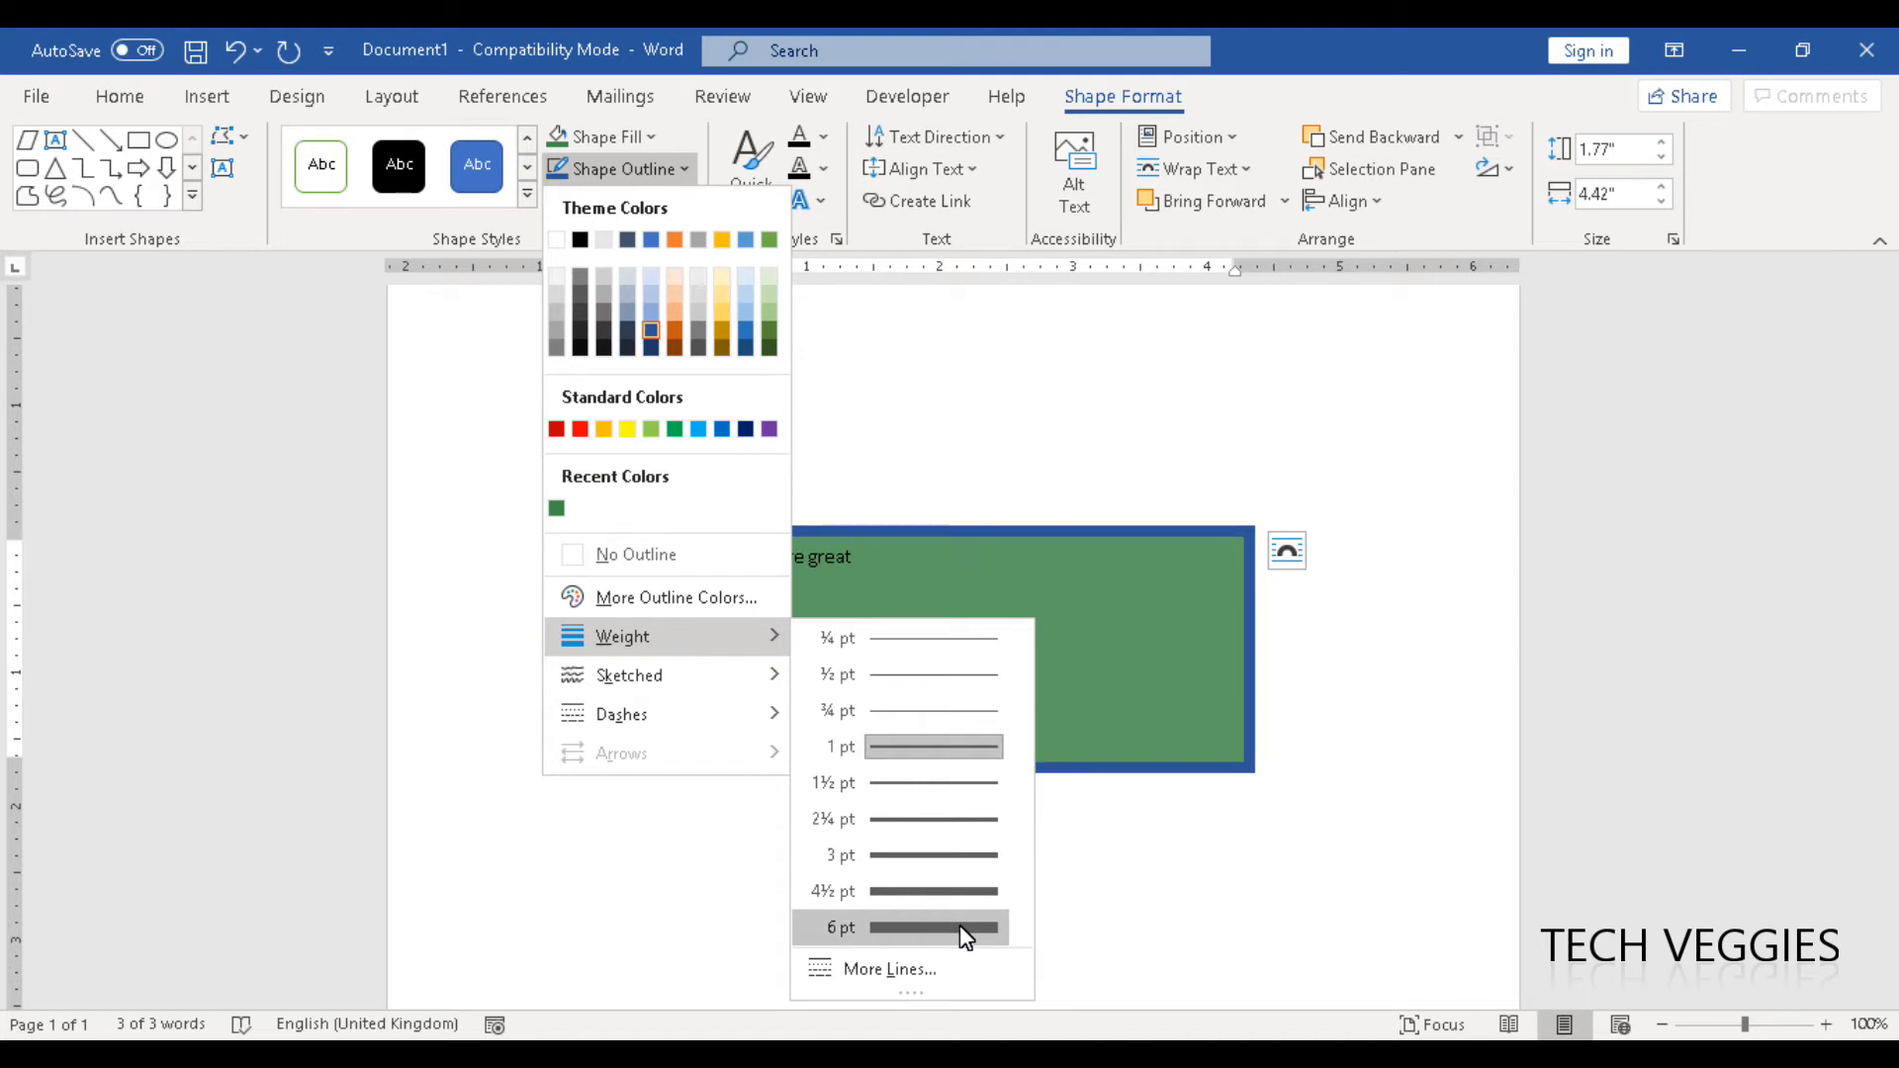
{"action": "left_click", "coordinate": [959, 926]}
{"action": "left_click", "coordinate": [678, 173]}
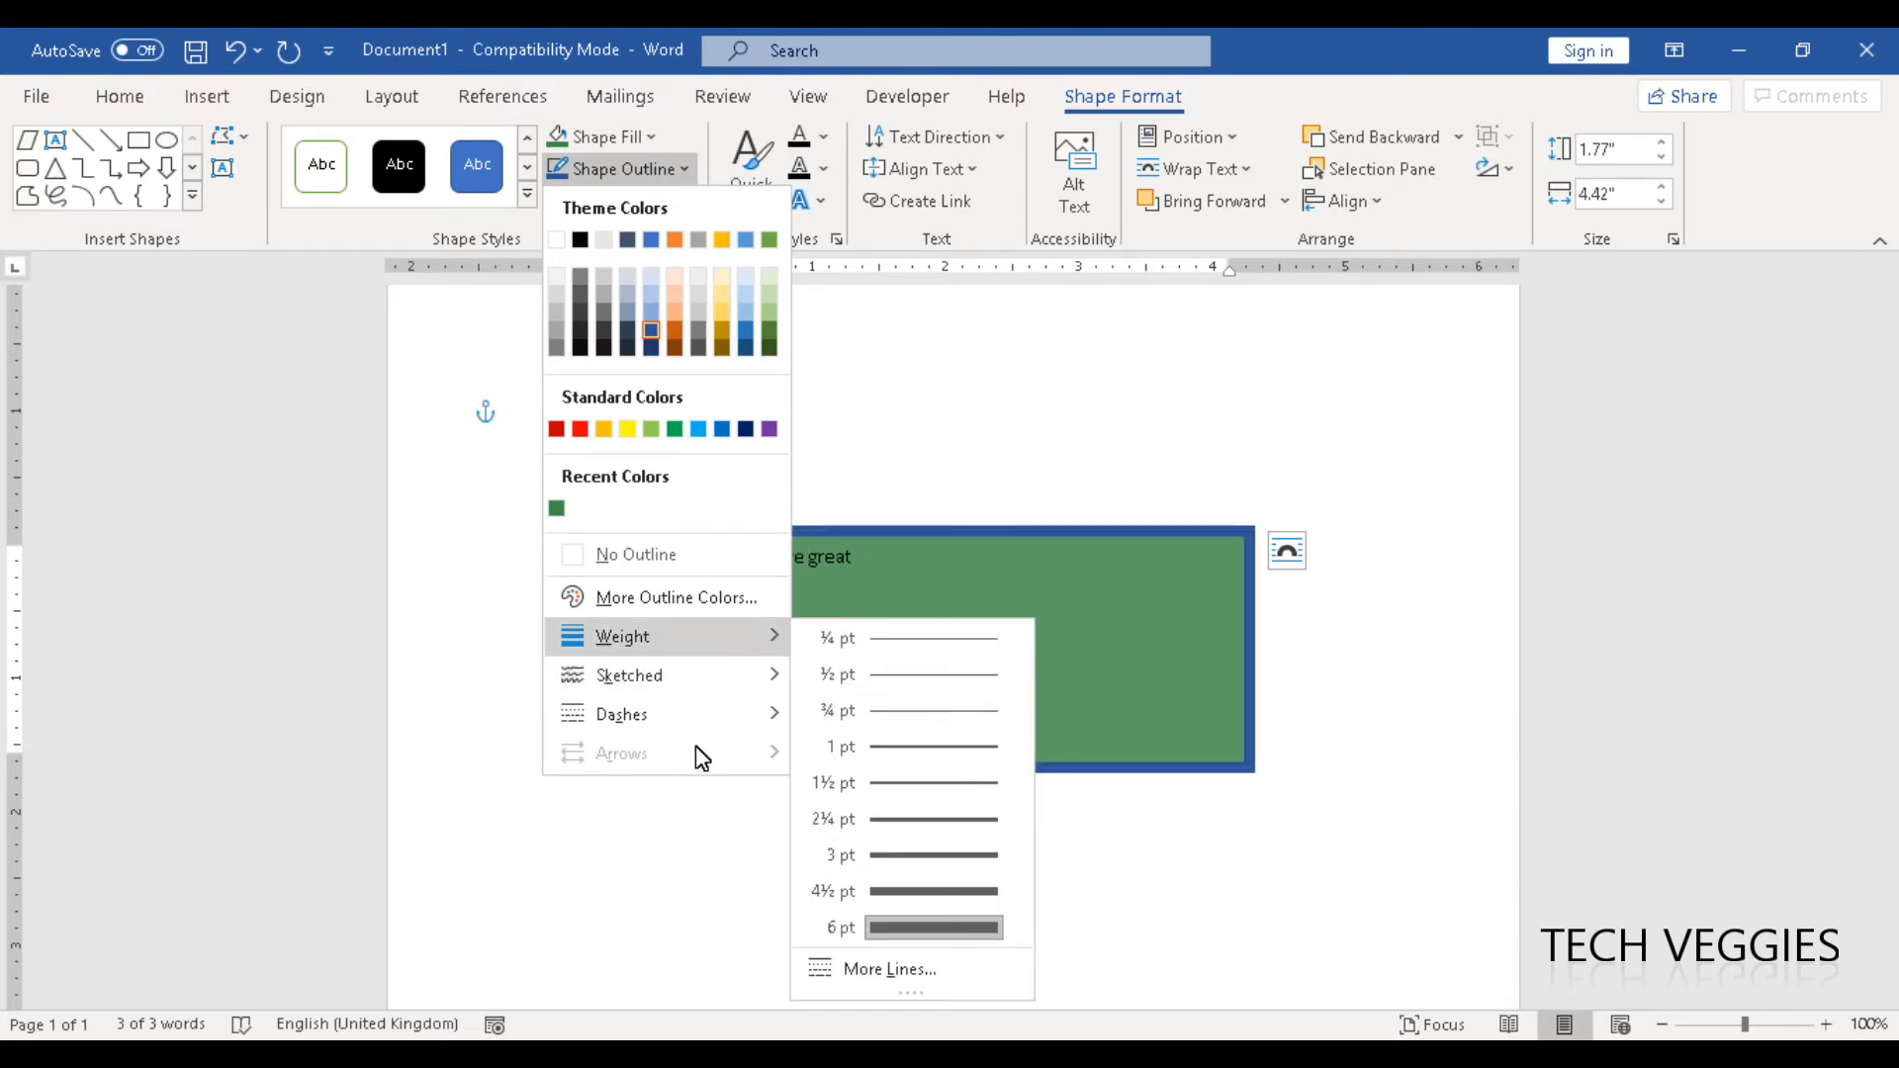
{"action": "mouse_move", "coordinate": [679, 716]}
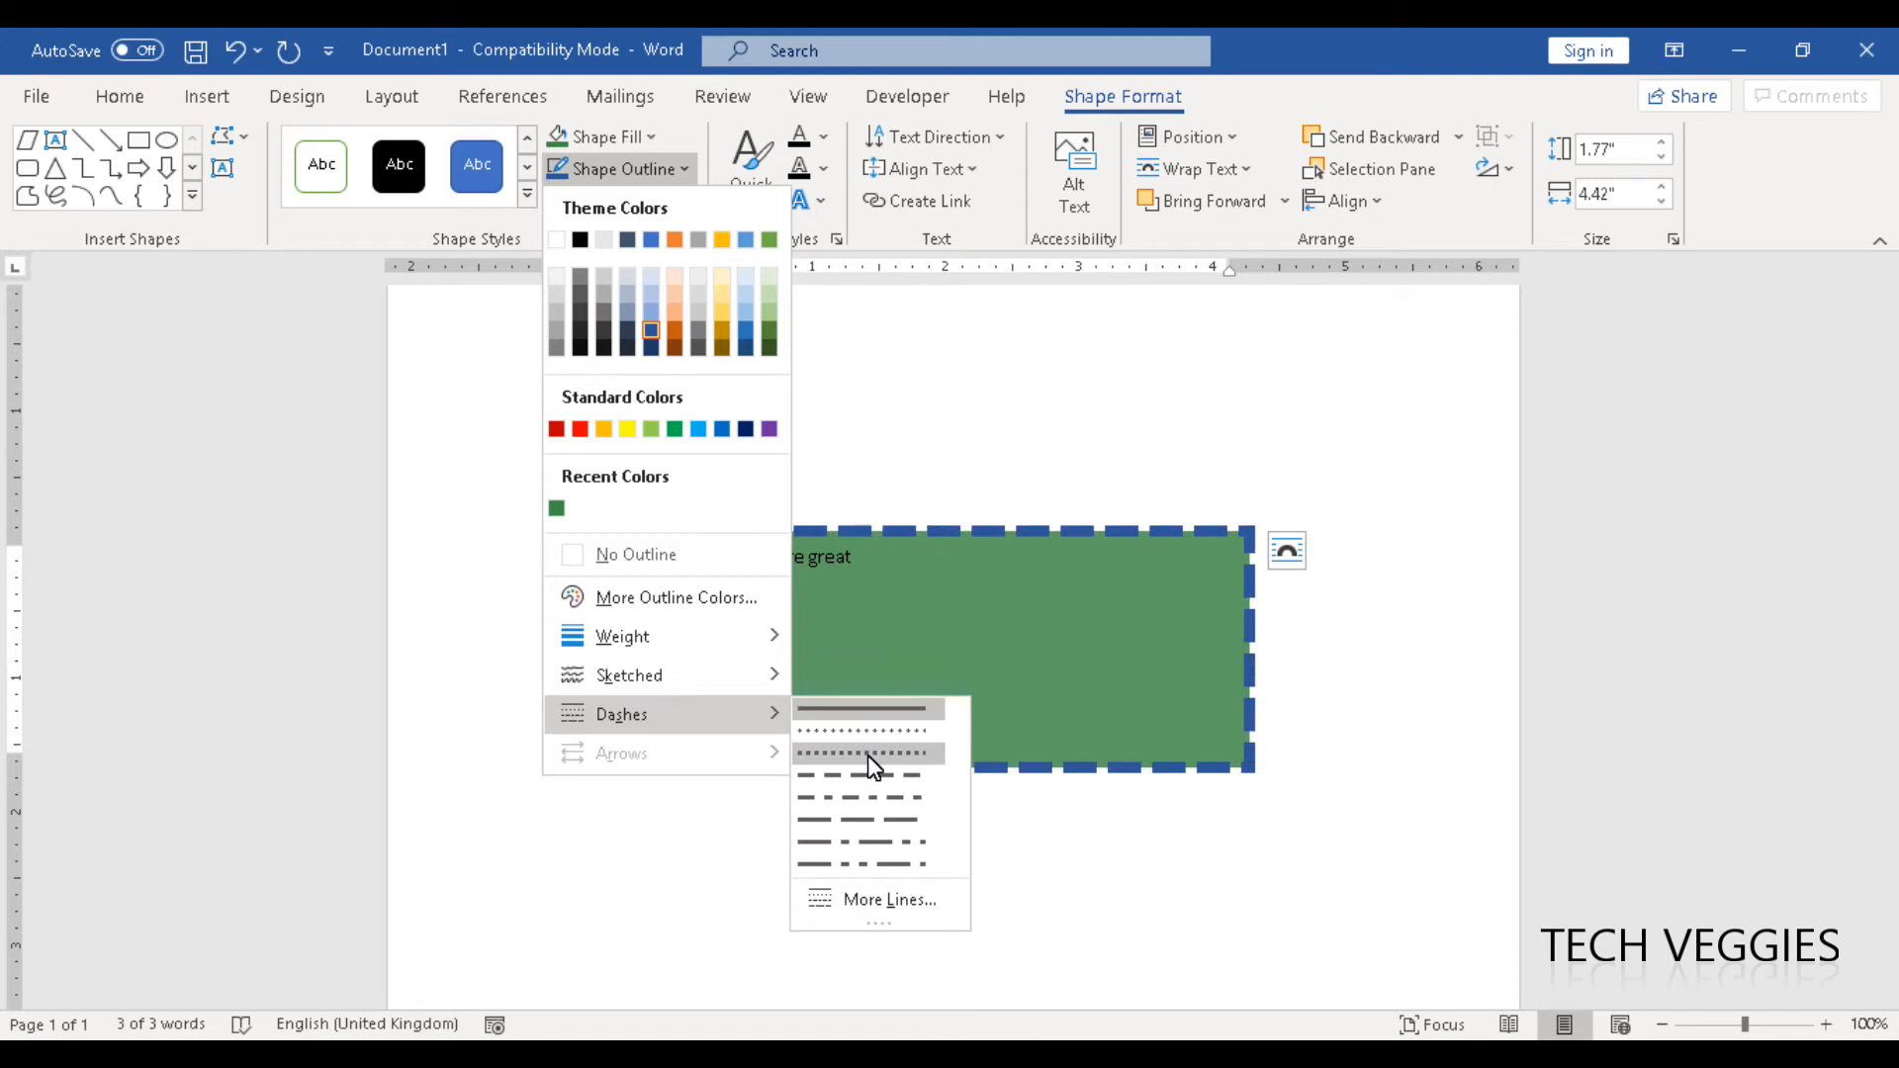
{"action": "left_click", "coordinate": [883, 820]}
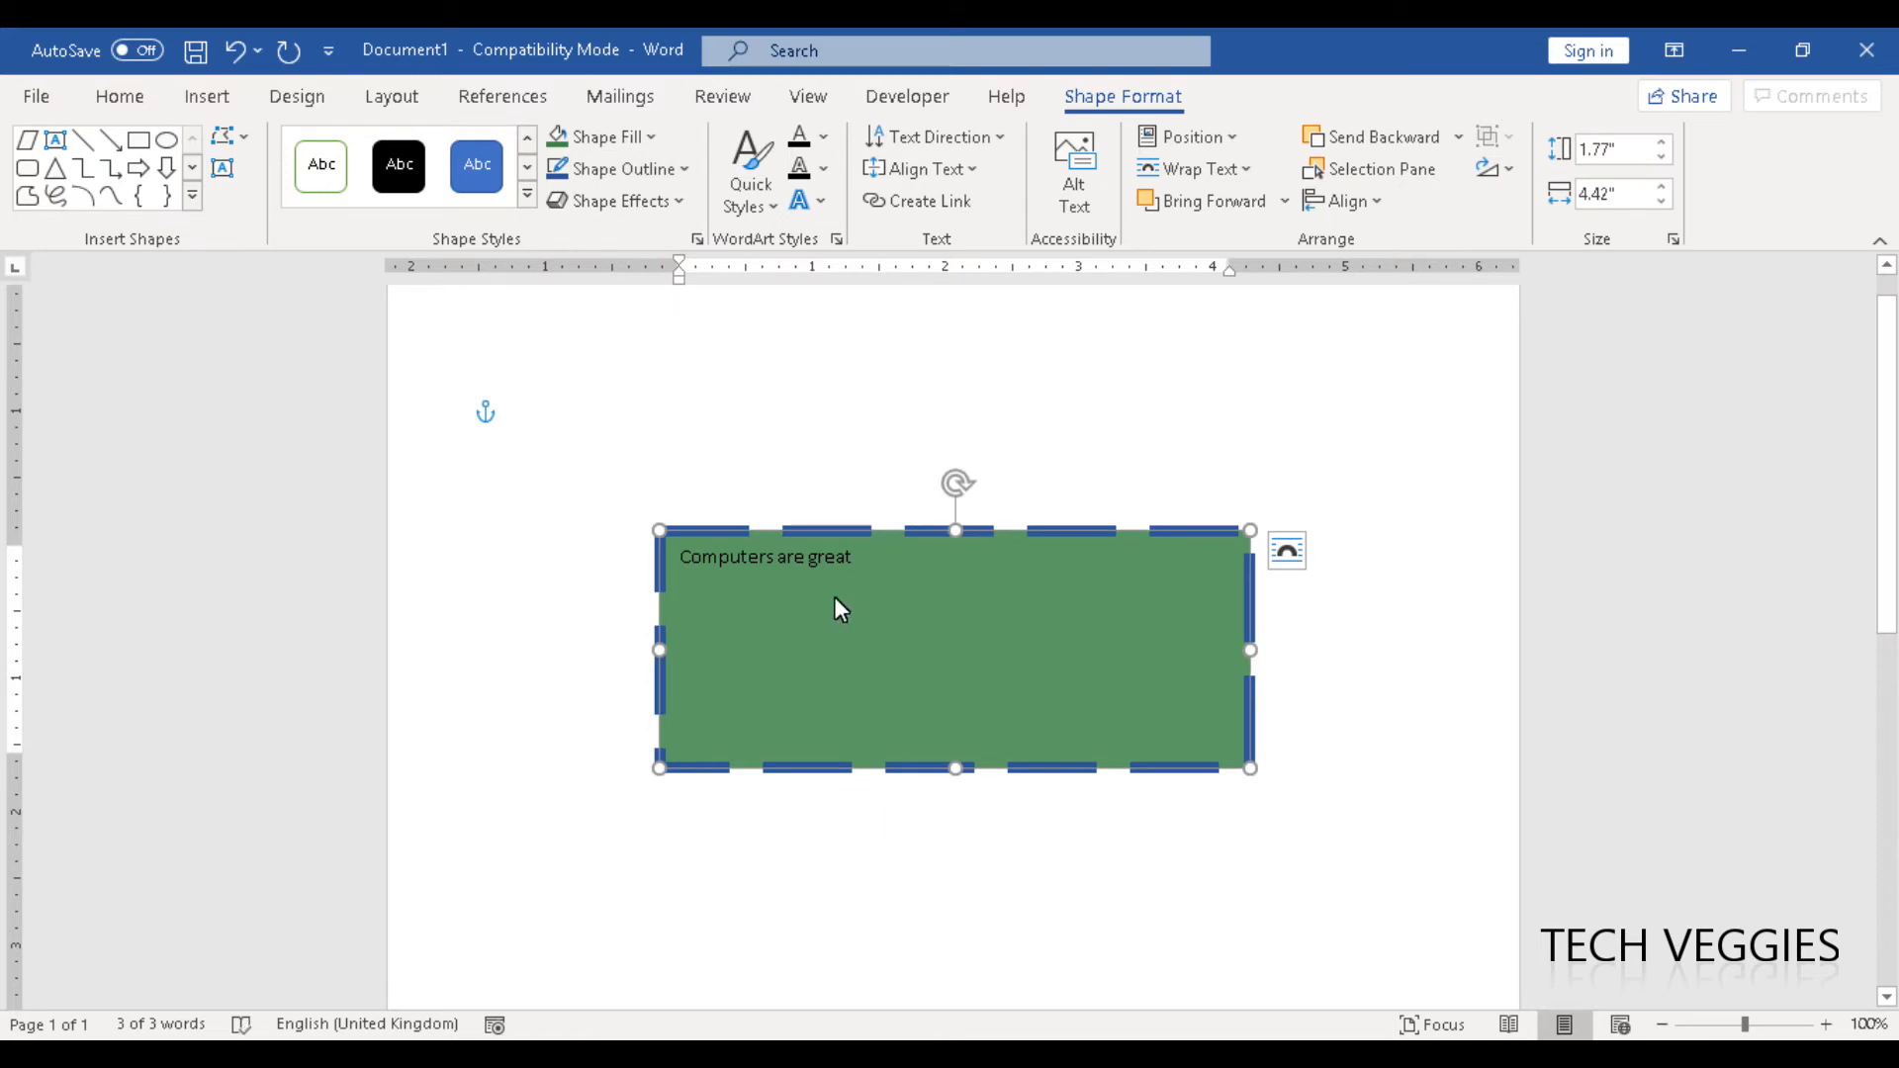
- Remove both the outline and the fill from the text box, and check how it looks when deselected
{"action": "left_click", "coordinate": [671, 172]}
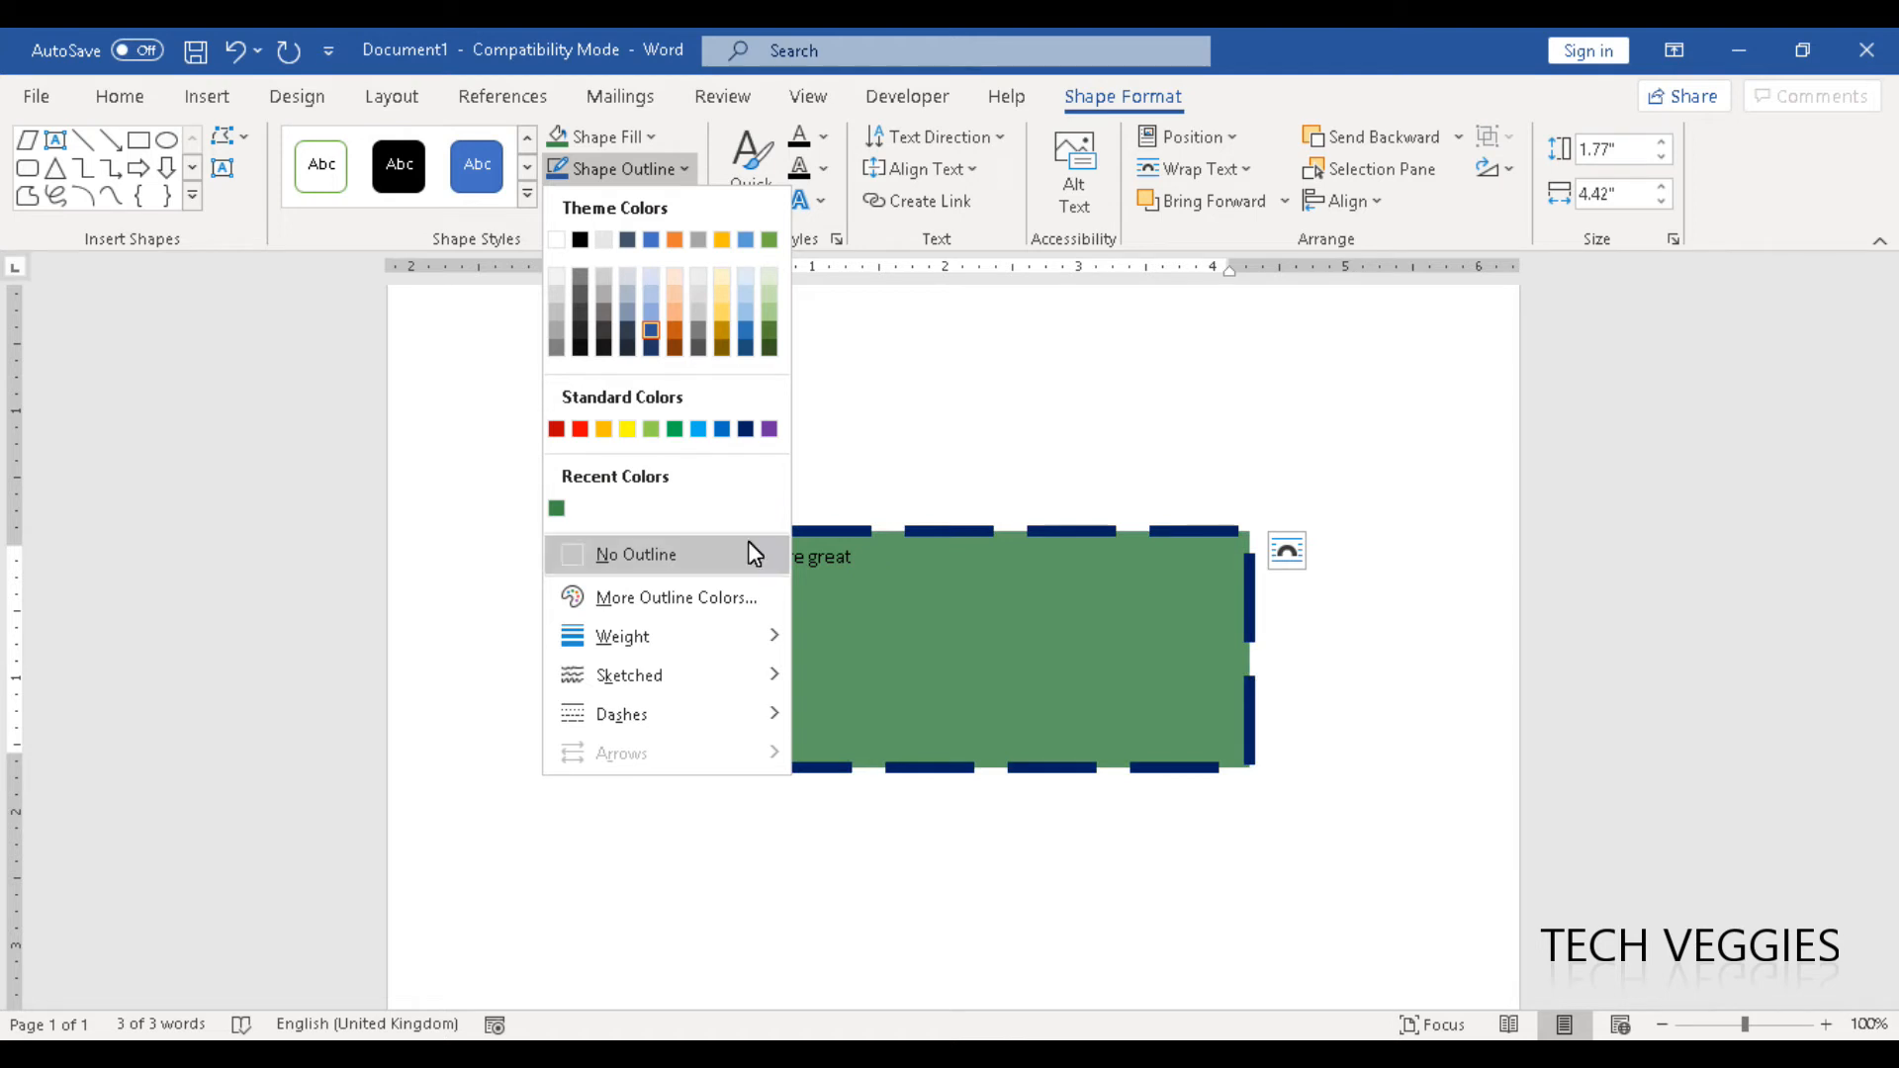
{"action": "left_click", "coordinate": [683, 553]}
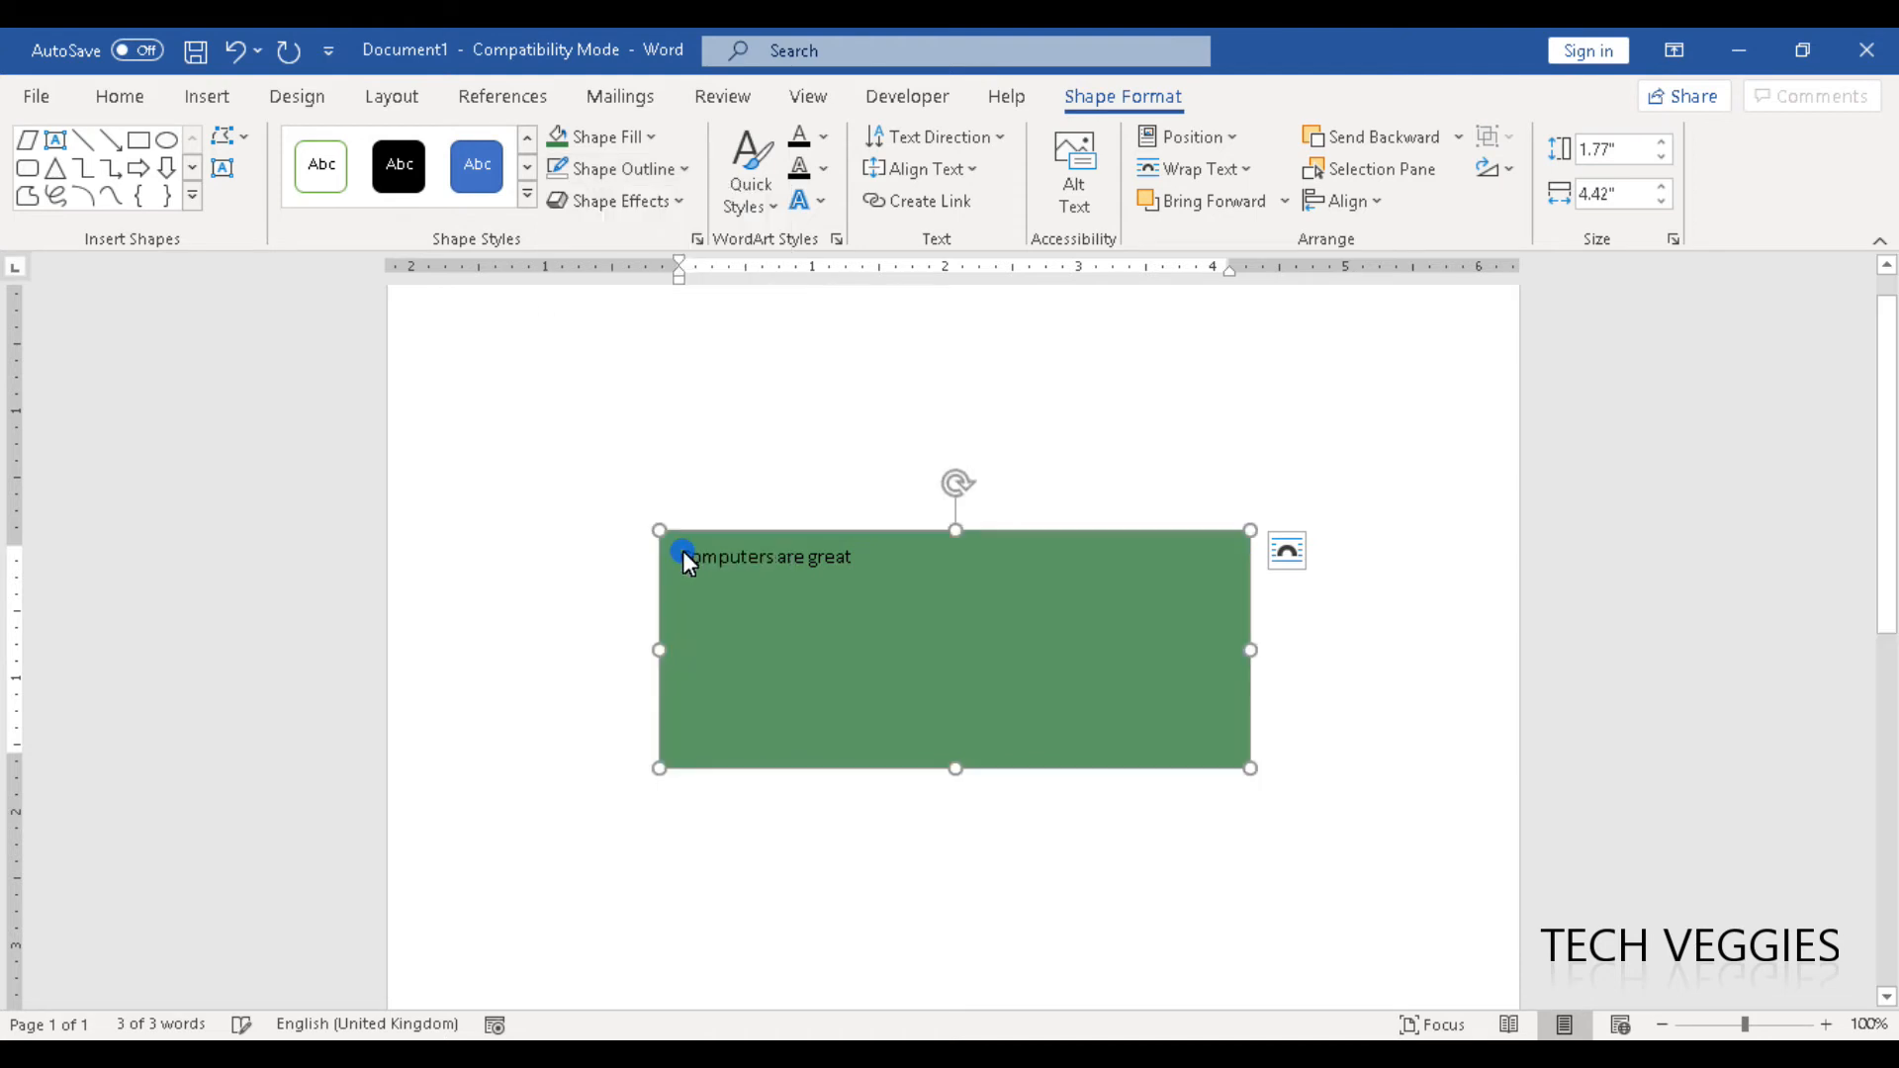
{"action": "left_click", "coordinate": [649, 139]}
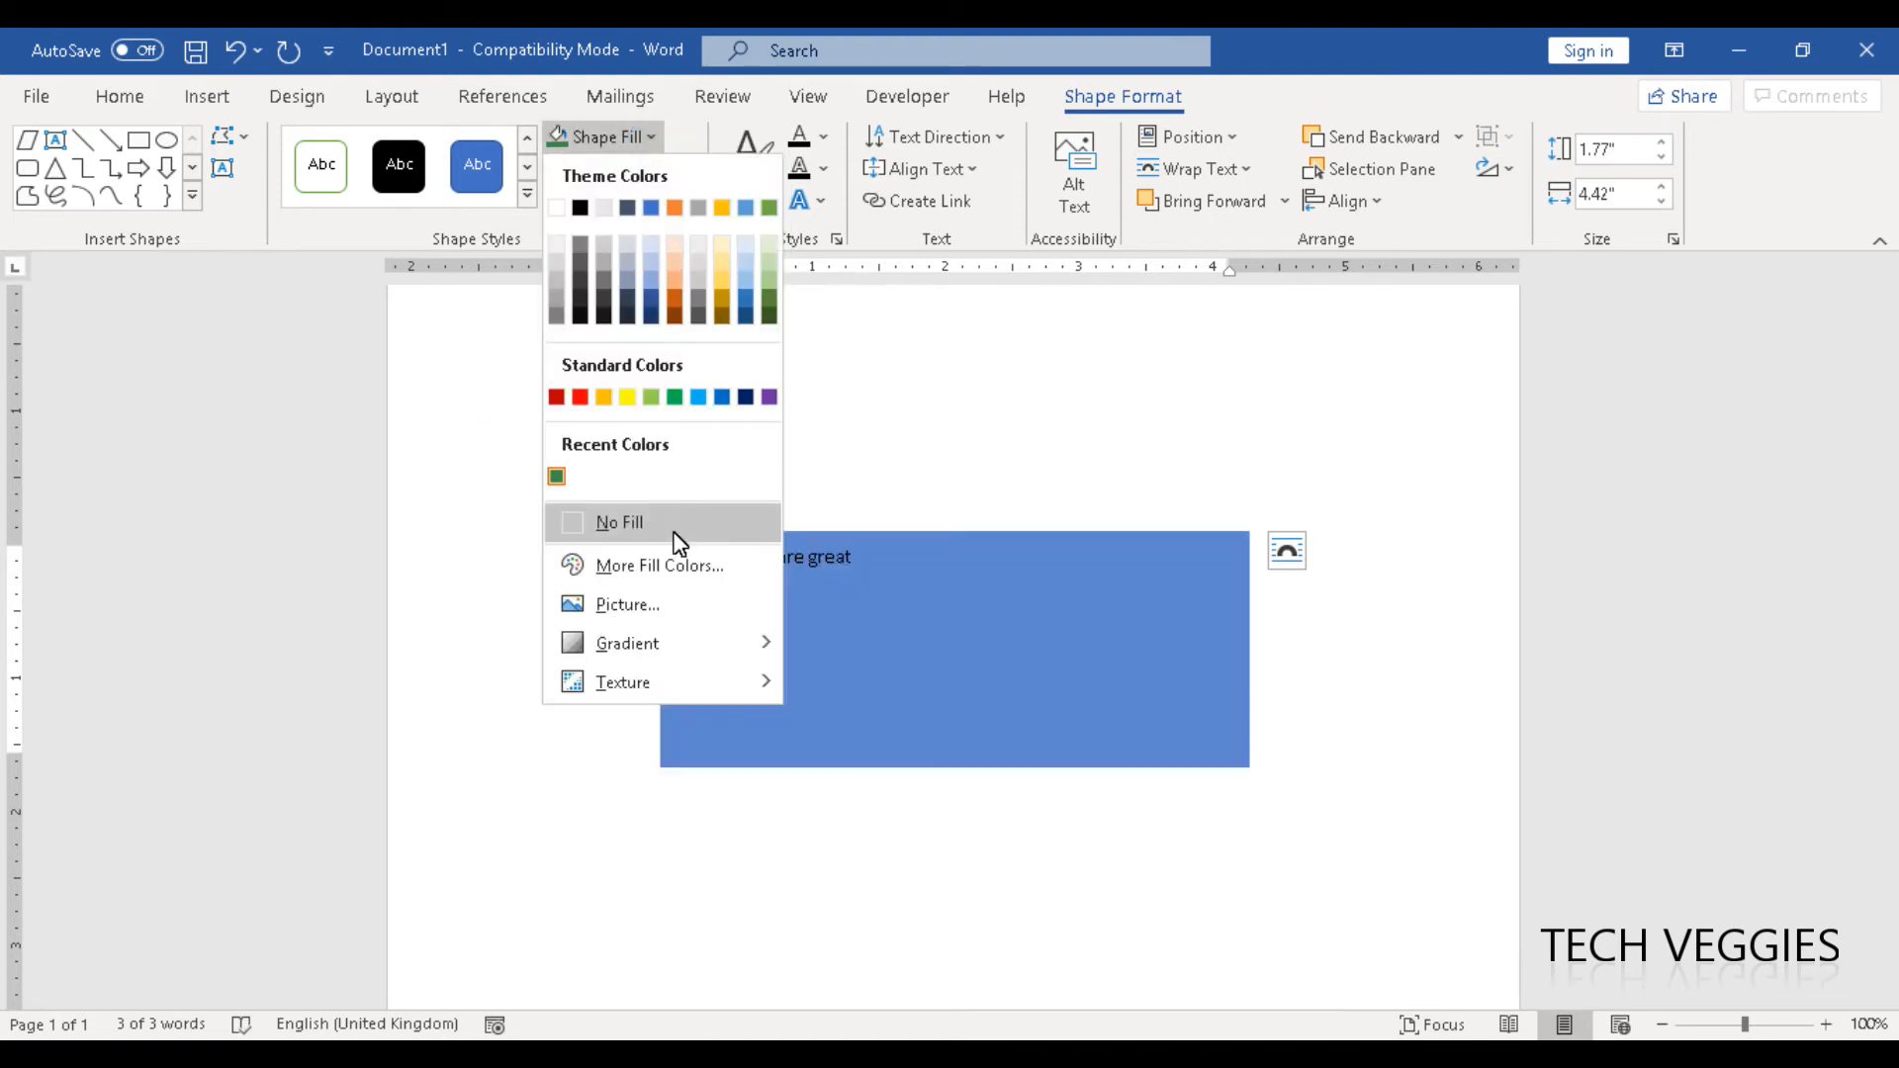
{"action": "left_click", "coordinate": [661, 534]}
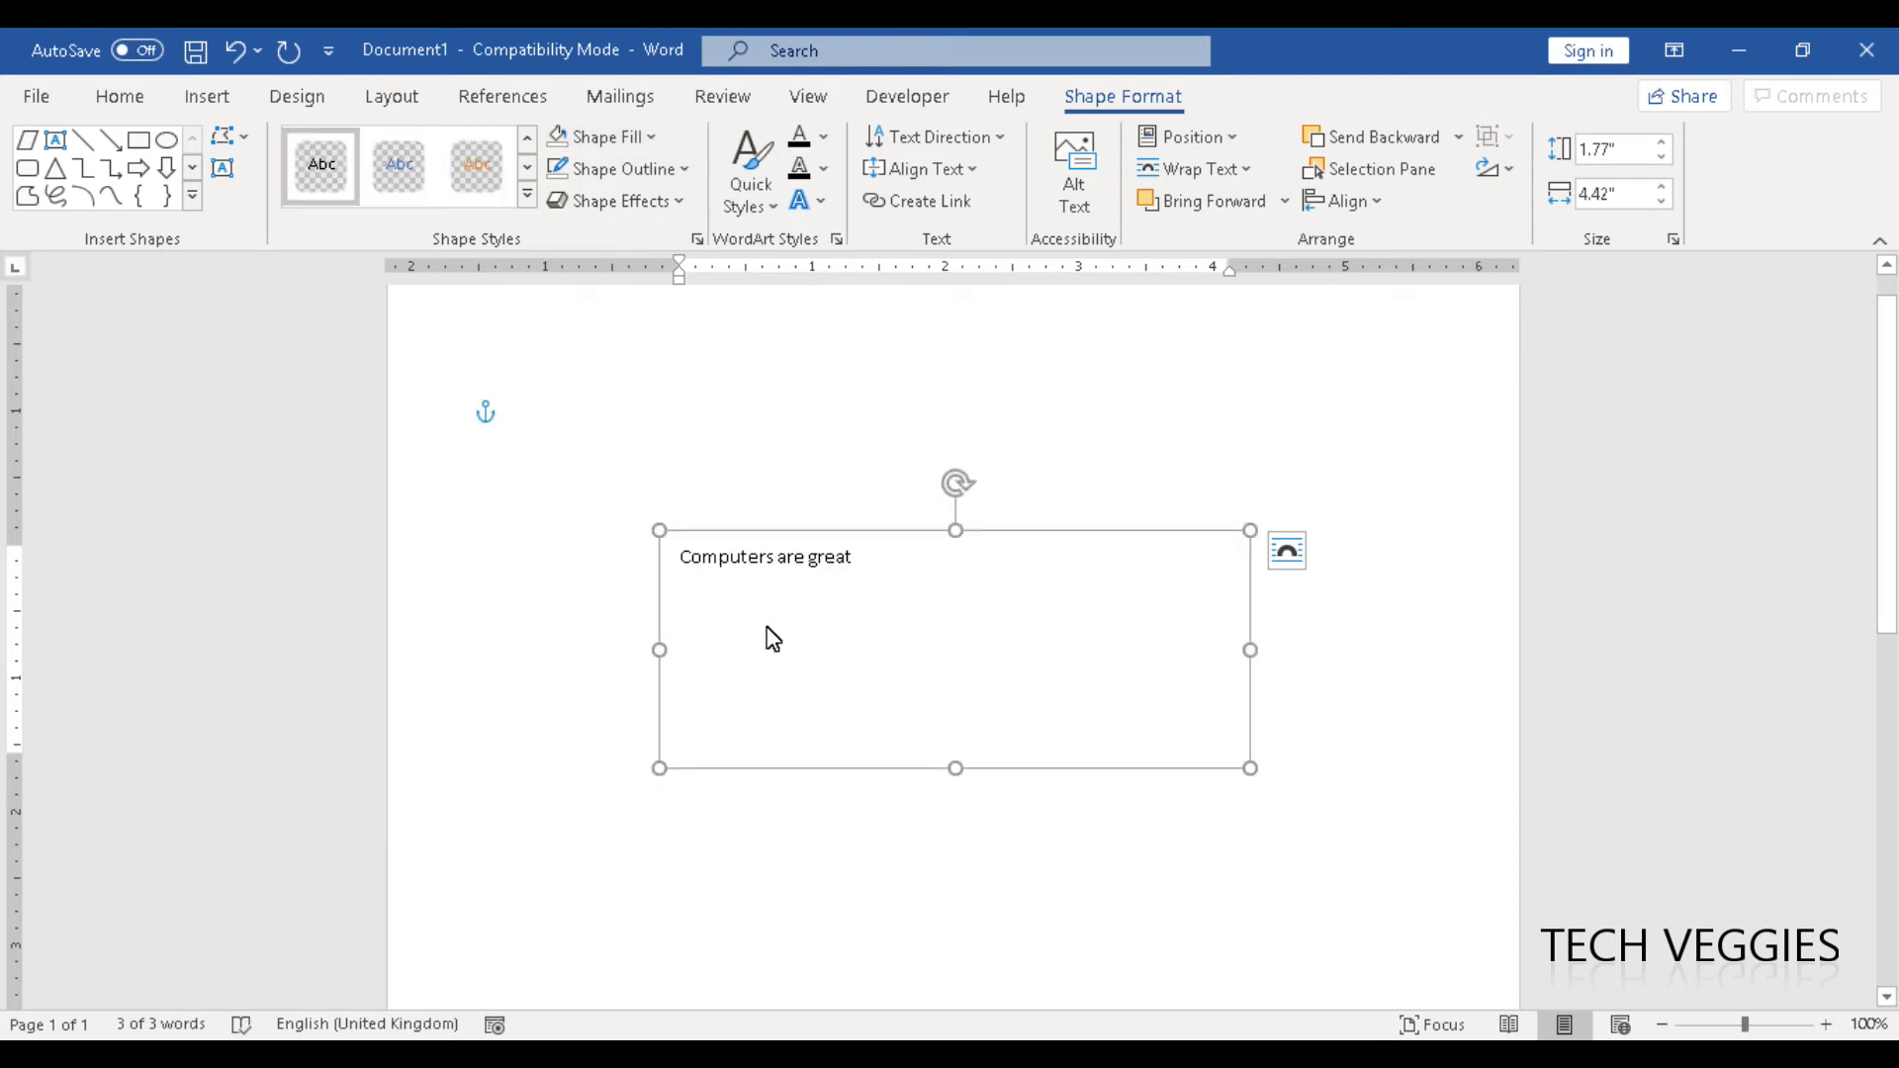
{"action": "left_click", "coordinate": [866, 804]}
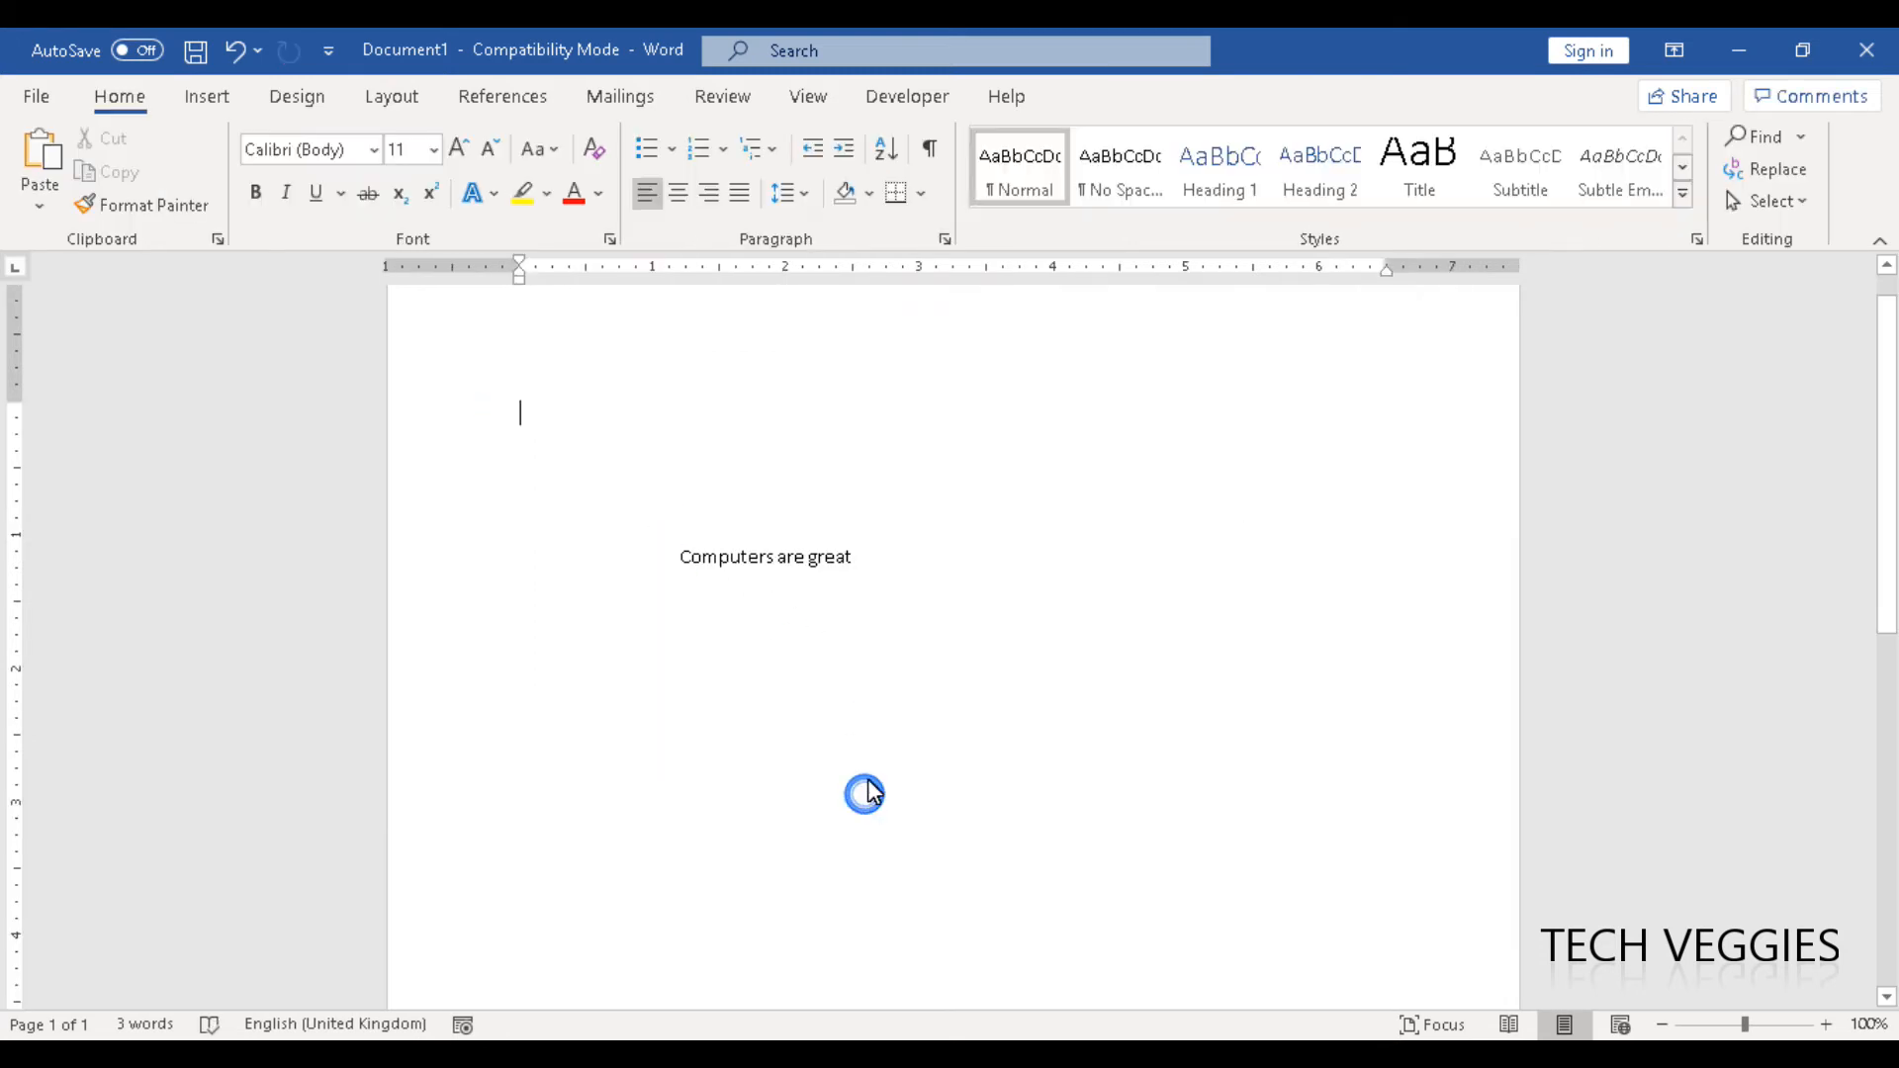
{"action": "left_click", "coordinate": [836, 564]}
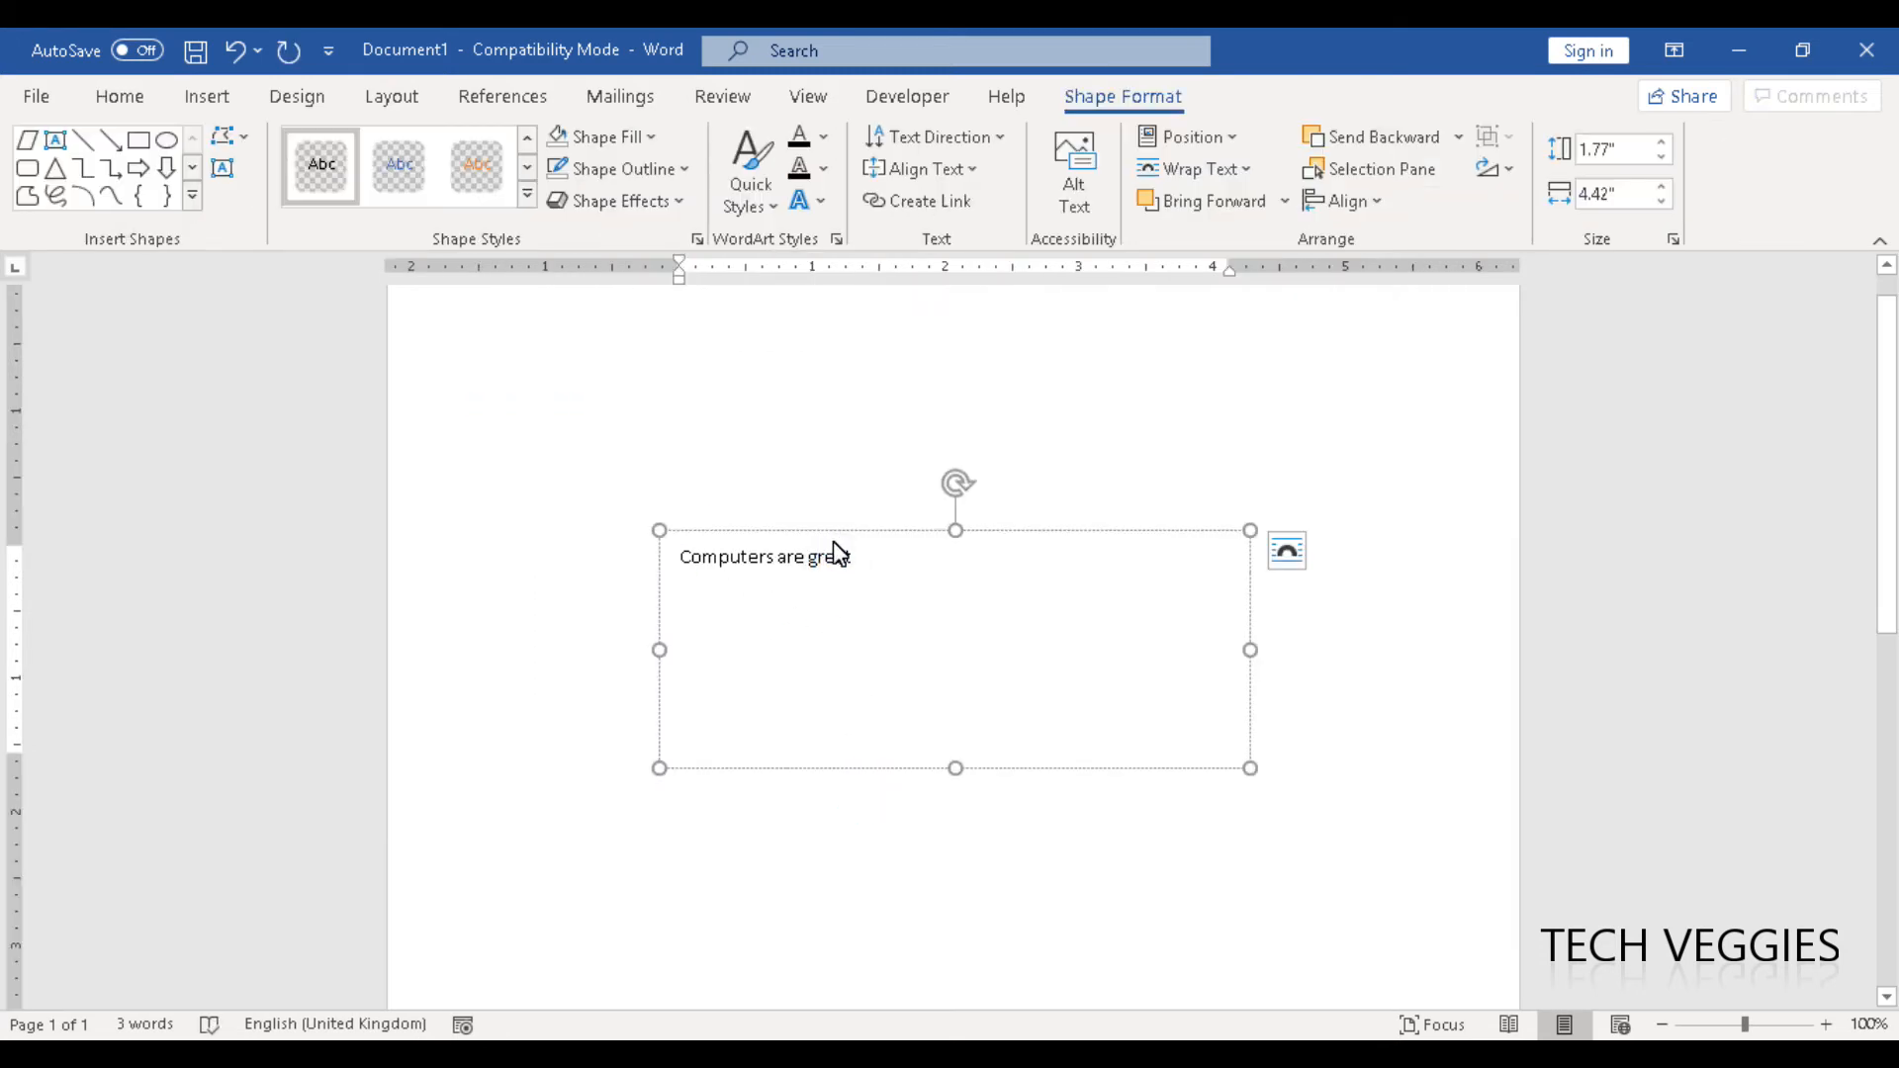
{"action": "left_click", "coordinate": [819, 483]}
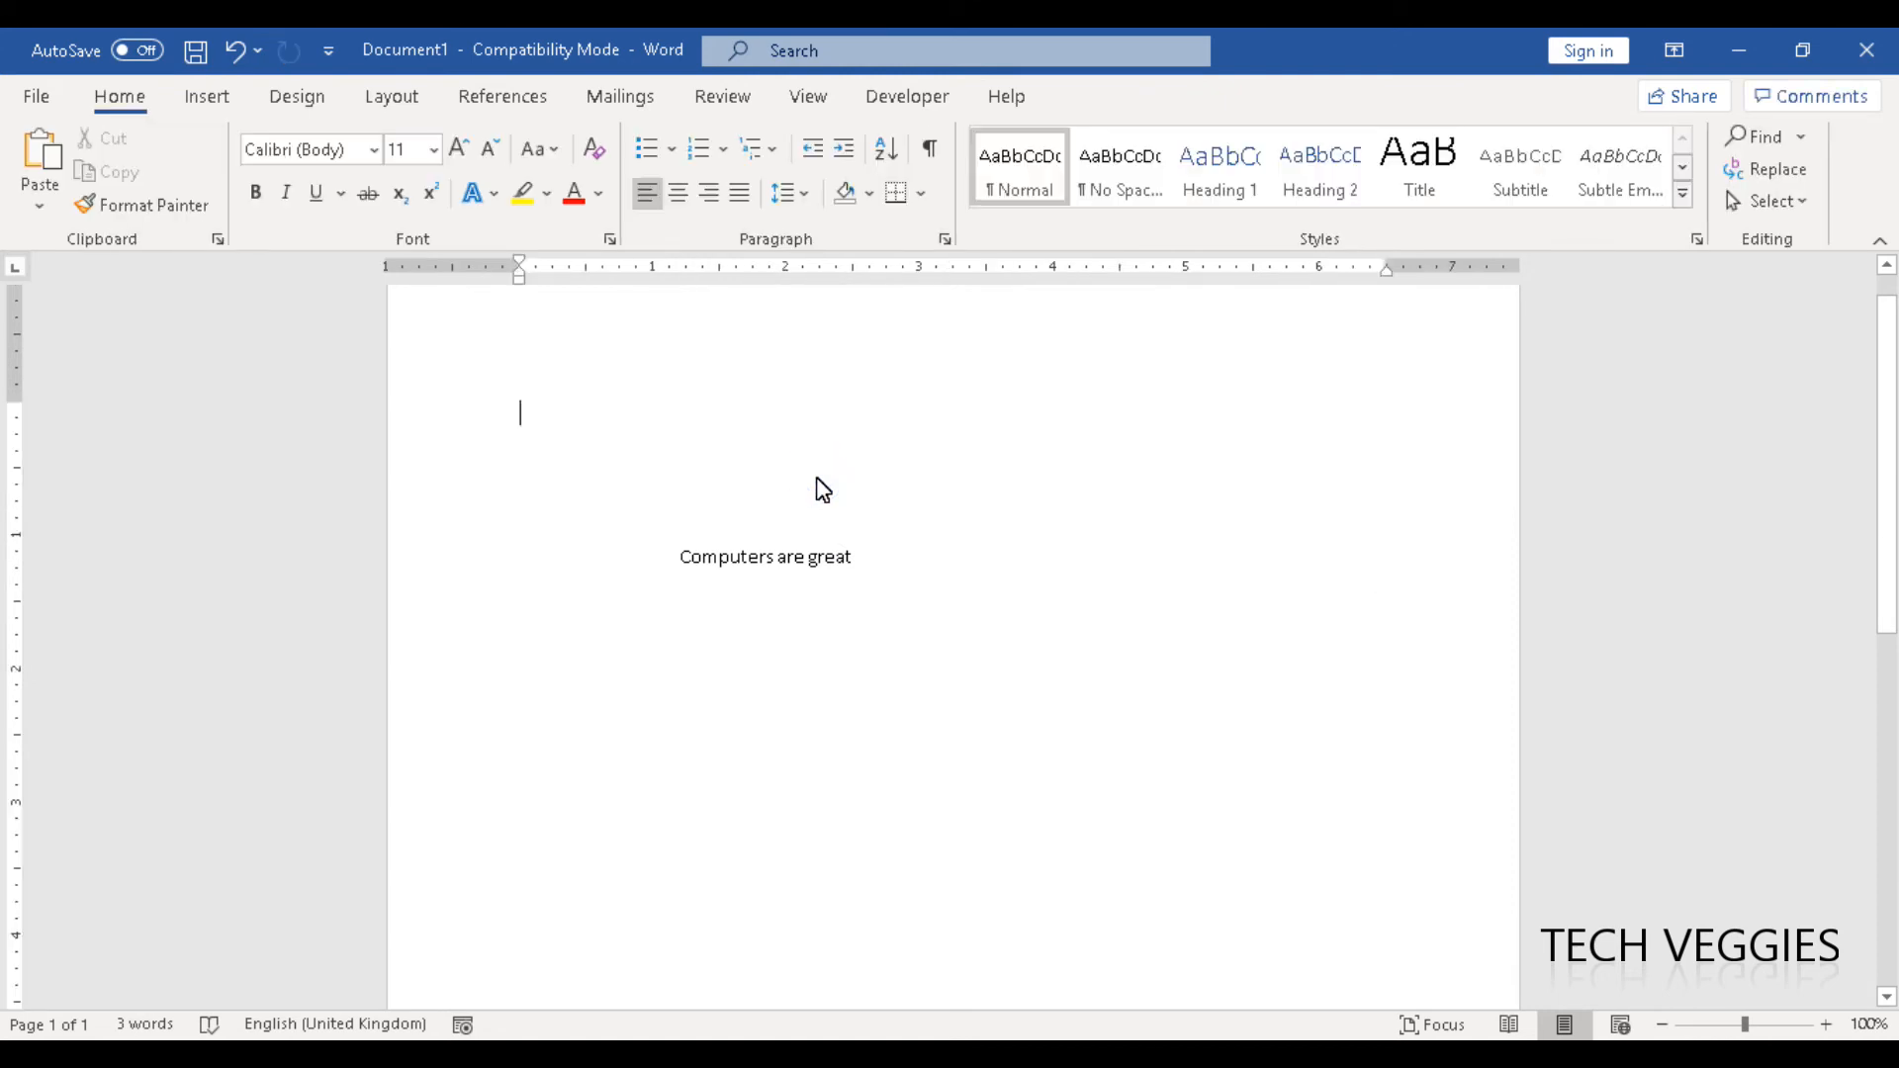
- Move the text box down towards the page's left margin and narrow it to about 2.5" wide
{"action": "left_click", "coordinate": [833, 570]}
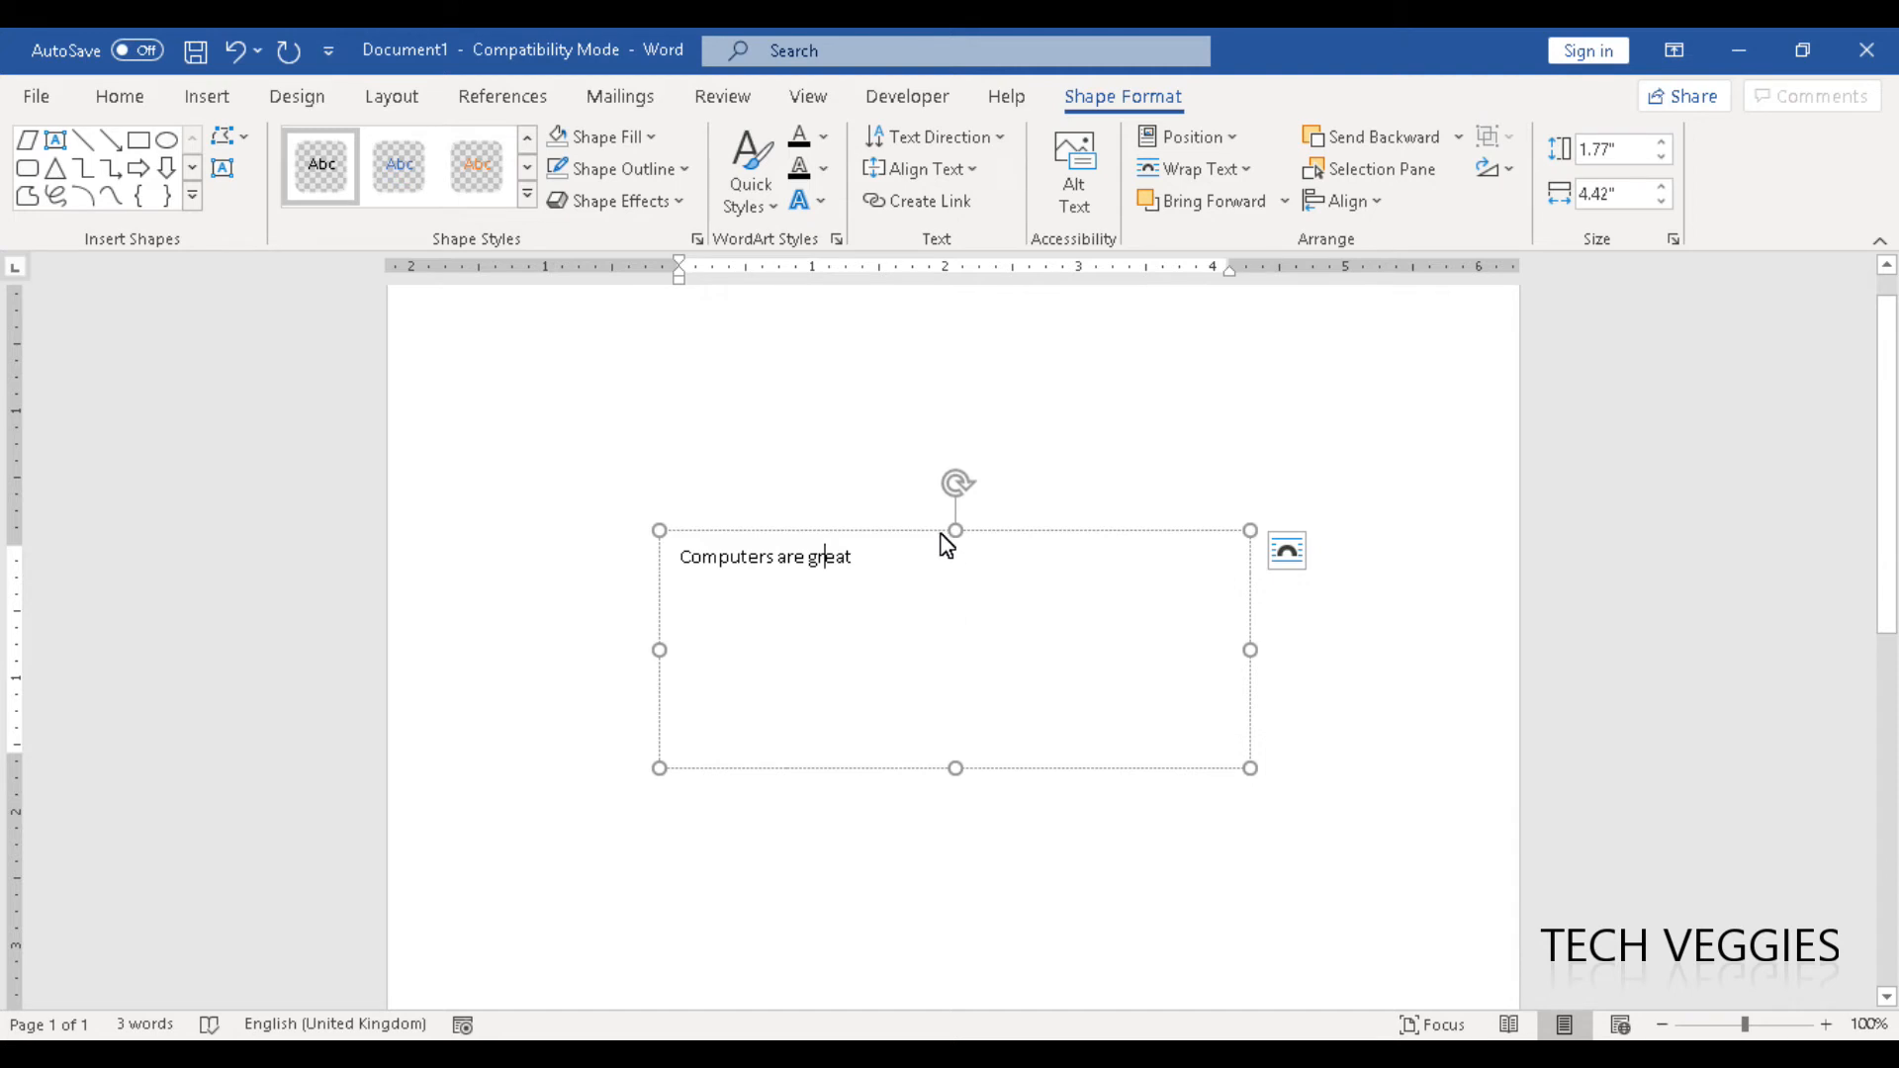
{"action": "left_click_drag", "start_coordinate": [936, 531], "coordinate": [807, 607]}
{"action": "left_click_drag", "start_coordinate": [1115, 716], "coordinate": [859, 763]}
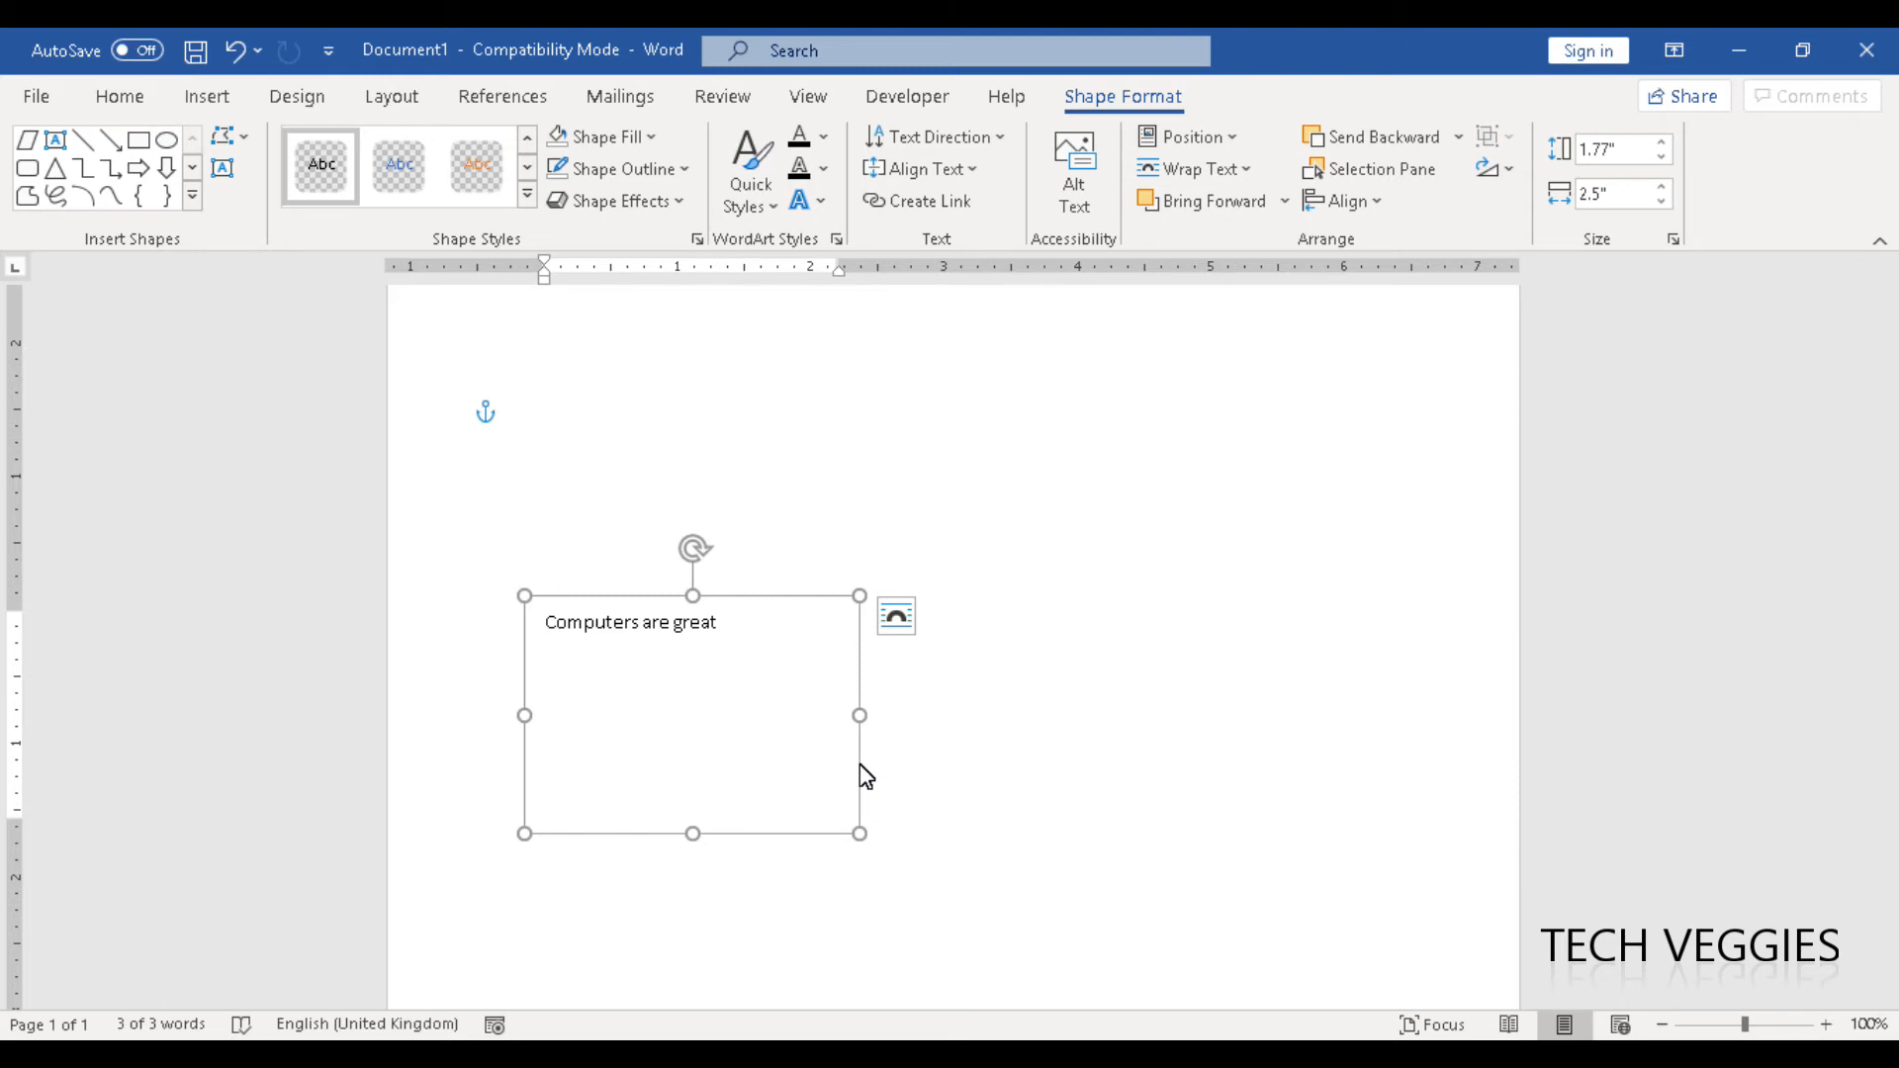
- Select the text "Computers are great" and enlarge its font size to 19
{"action": "left_click", "coordinate": [762, 650]}
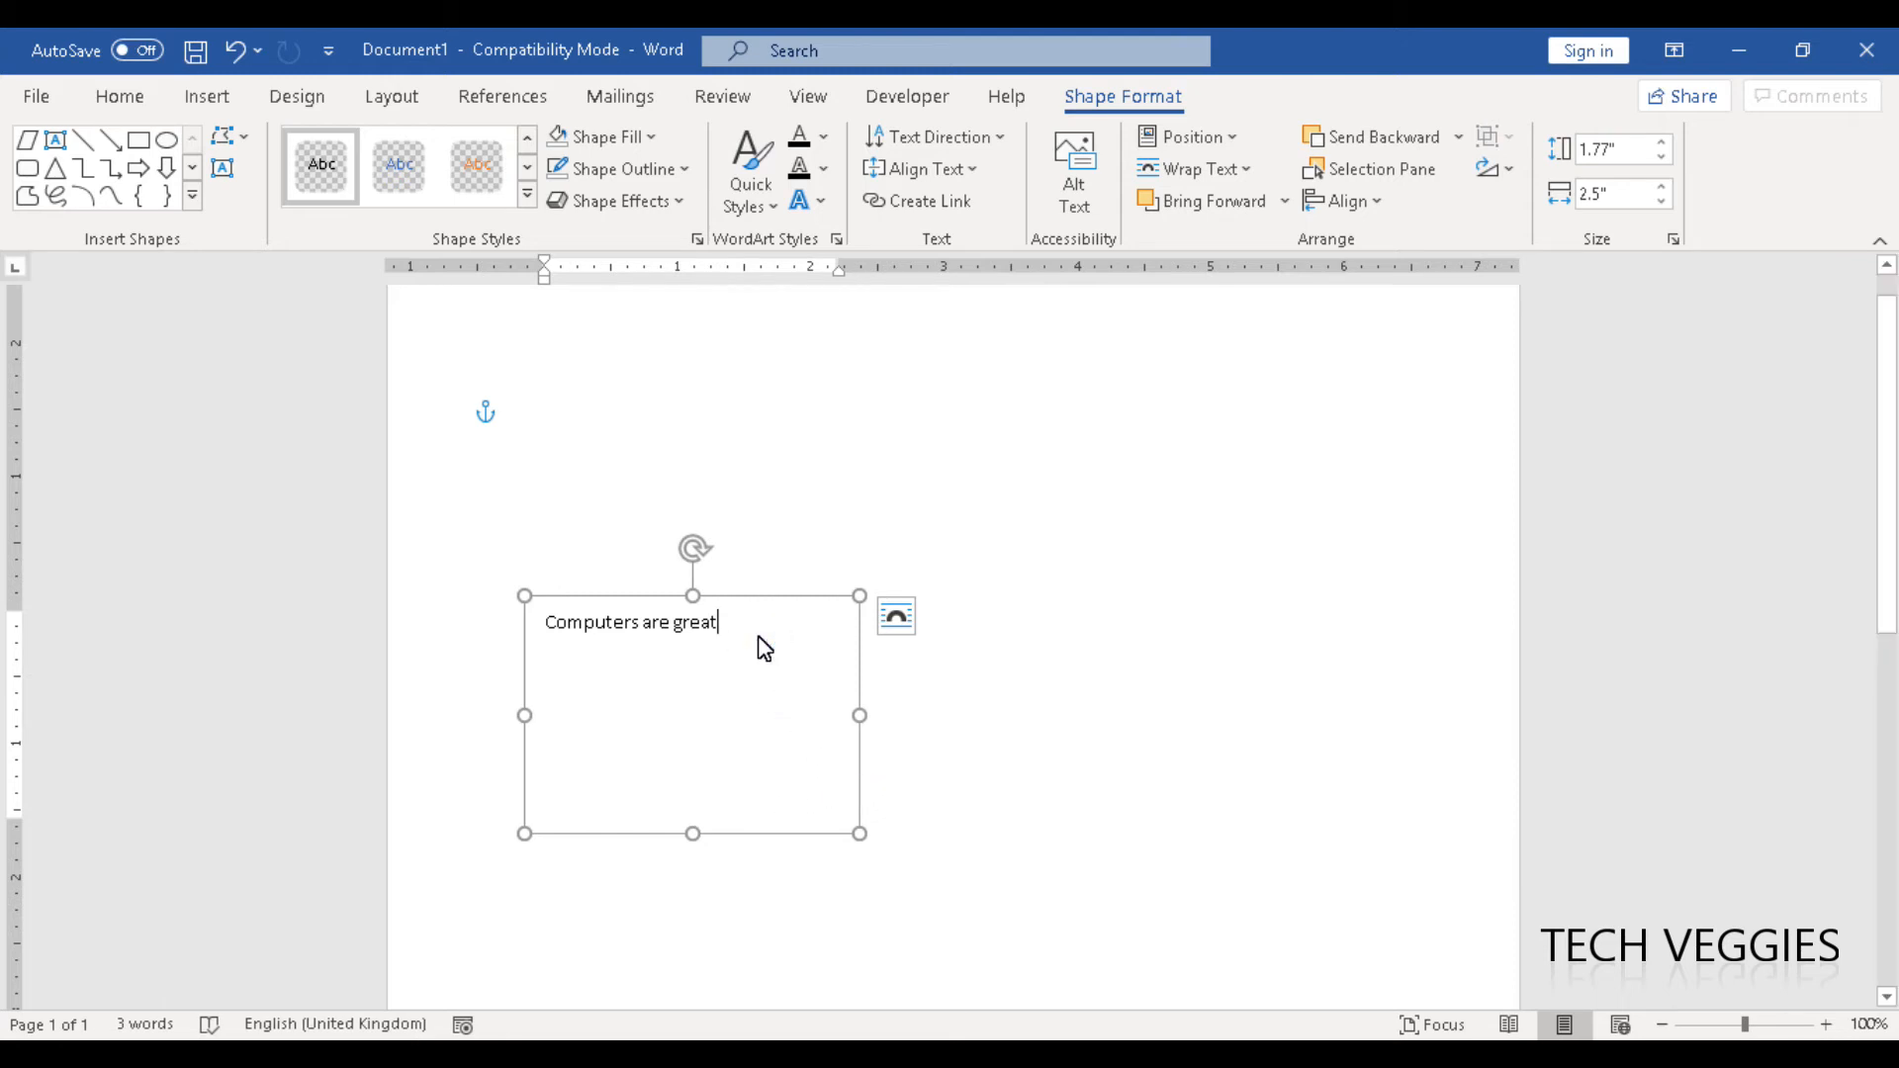
{"action": "left_click_drag", "start_coordinate": [754, 636], "coordinate": [544, 623]}
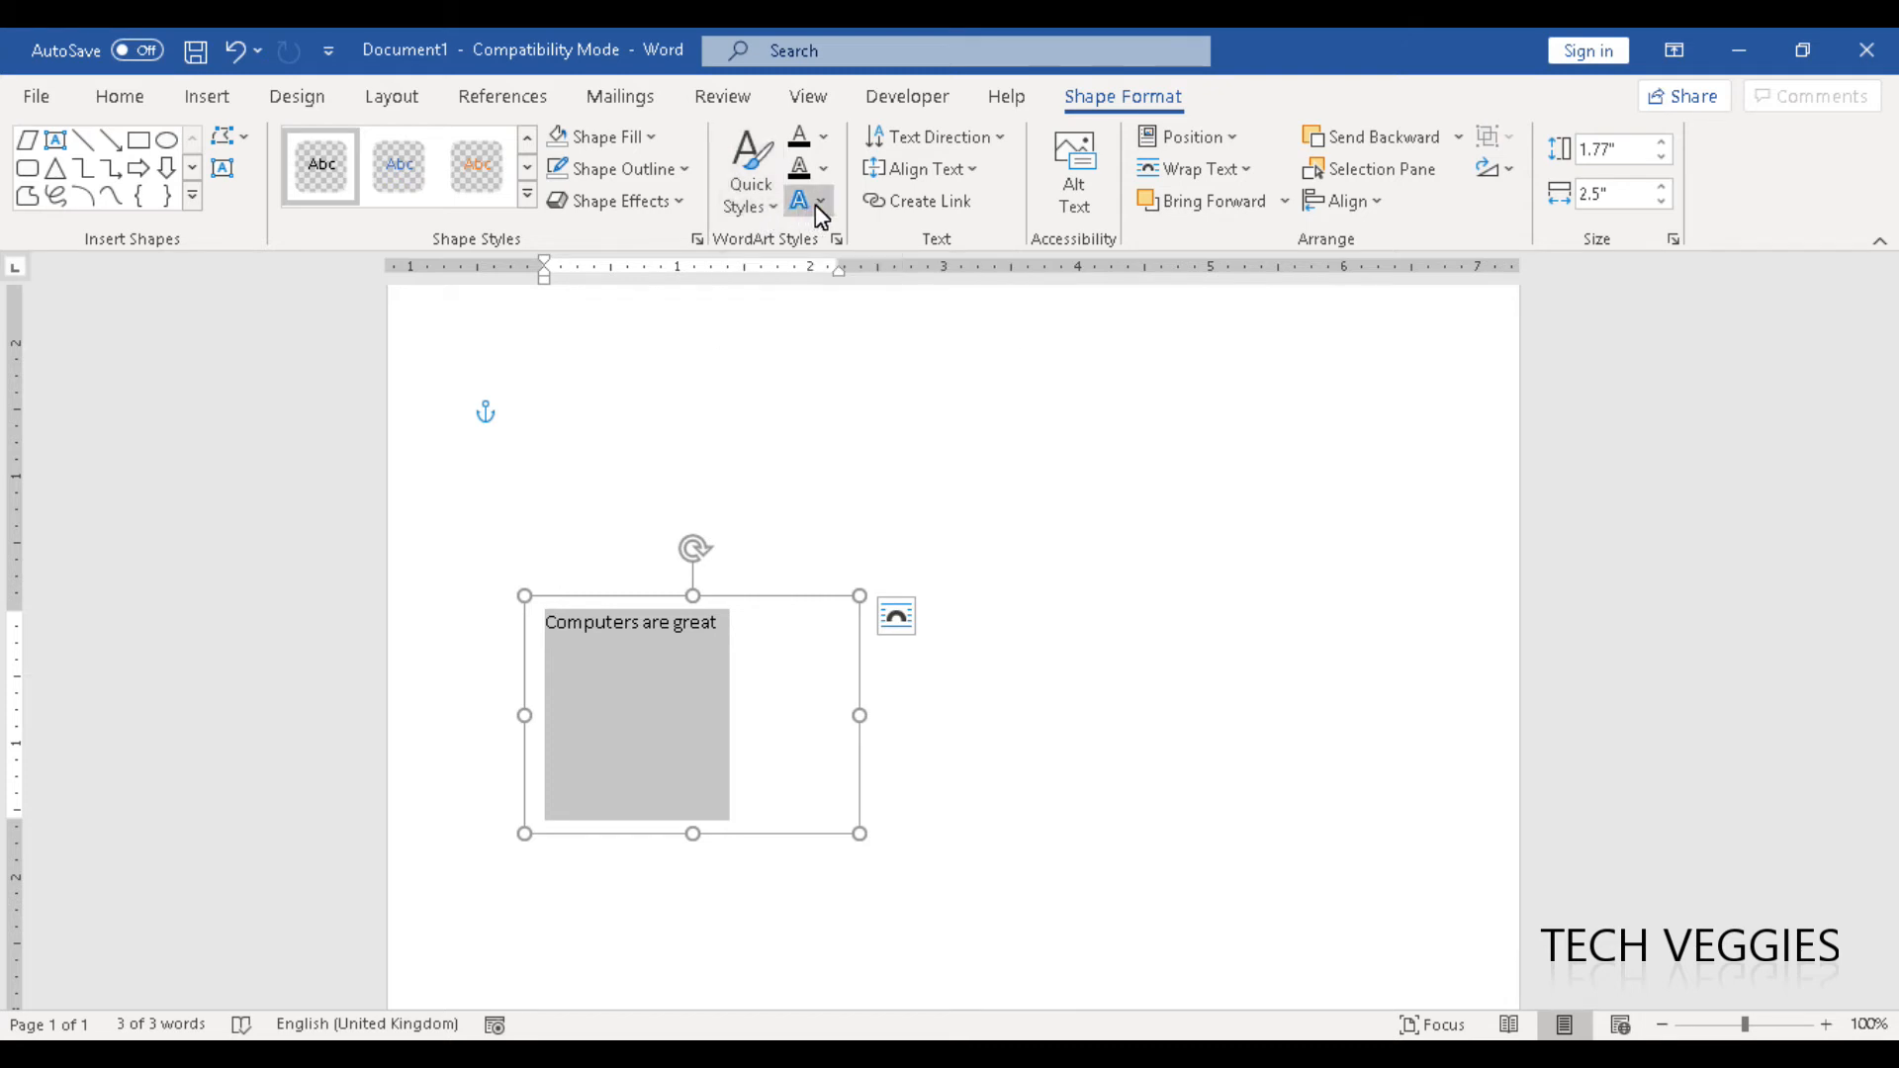
{"action": "left_click", "coordinate": [752, 183]}
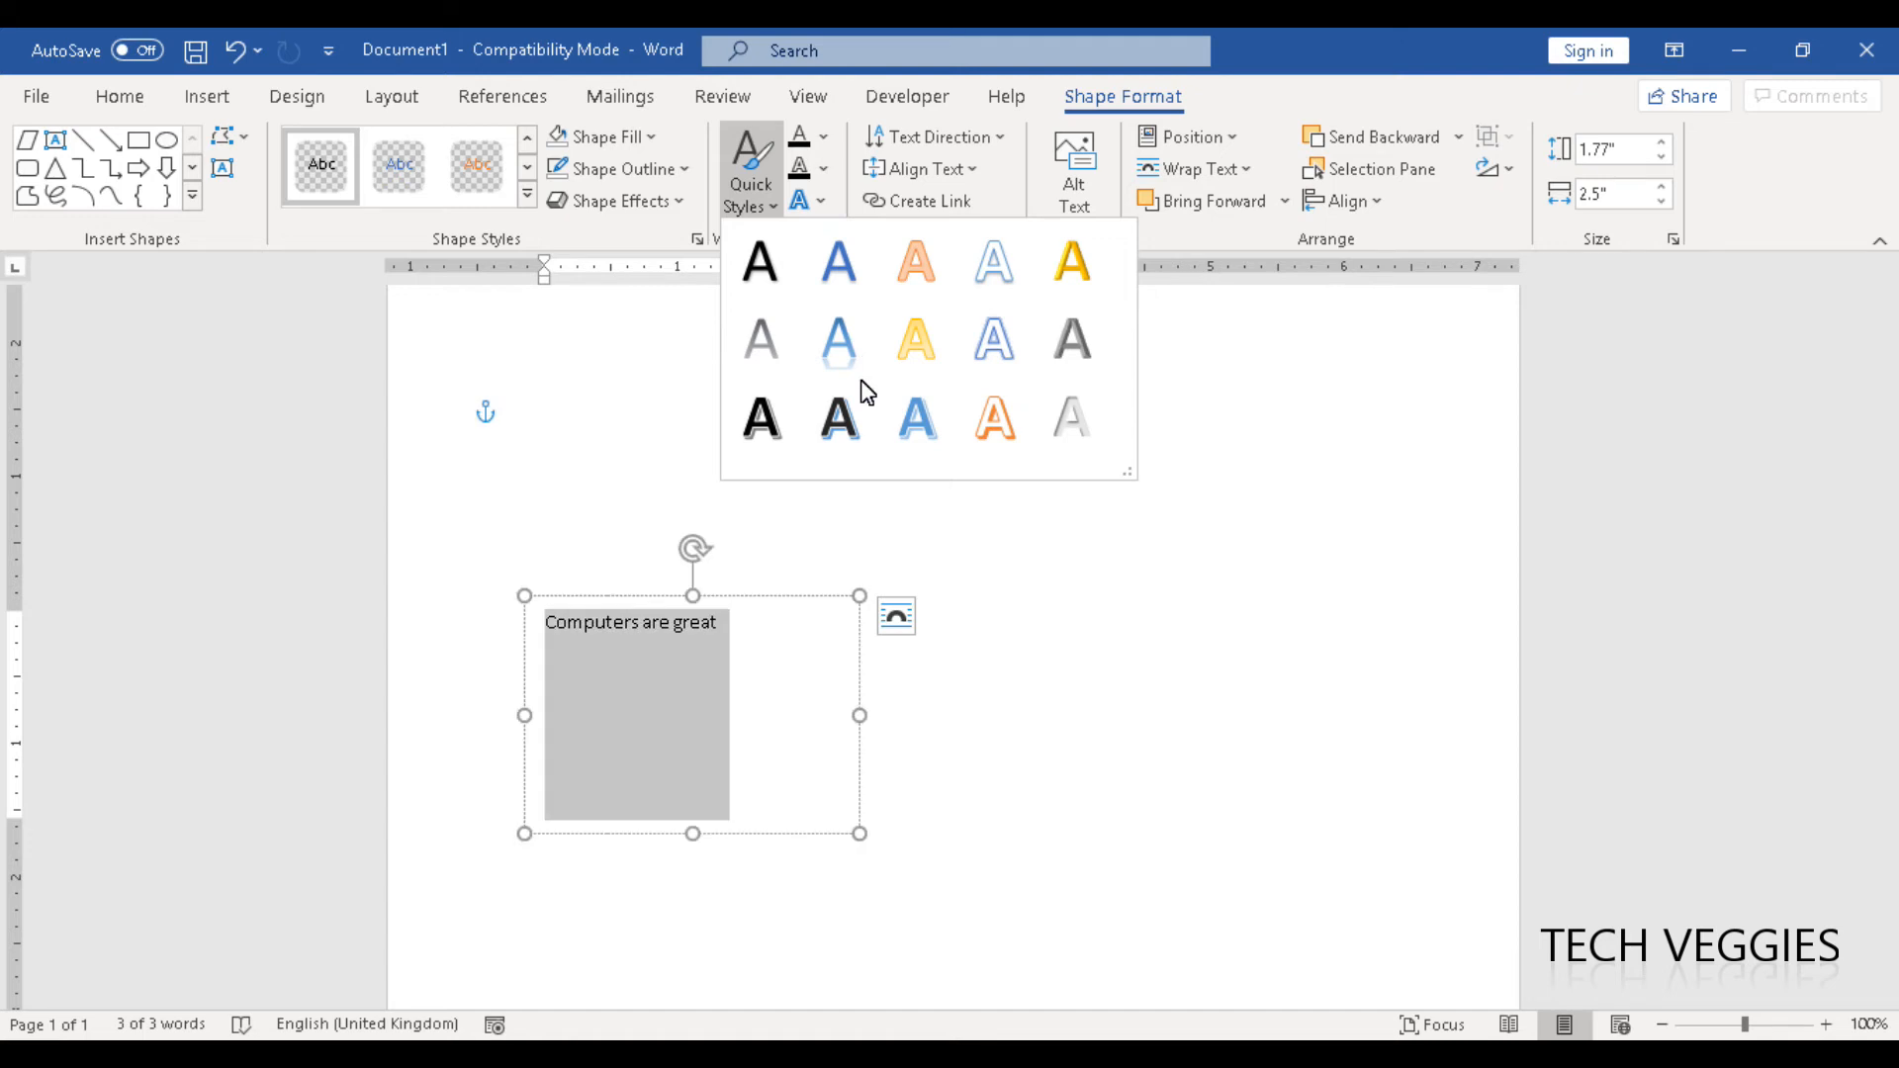
{"action": "left_click", "coordinate": [776, 685]}
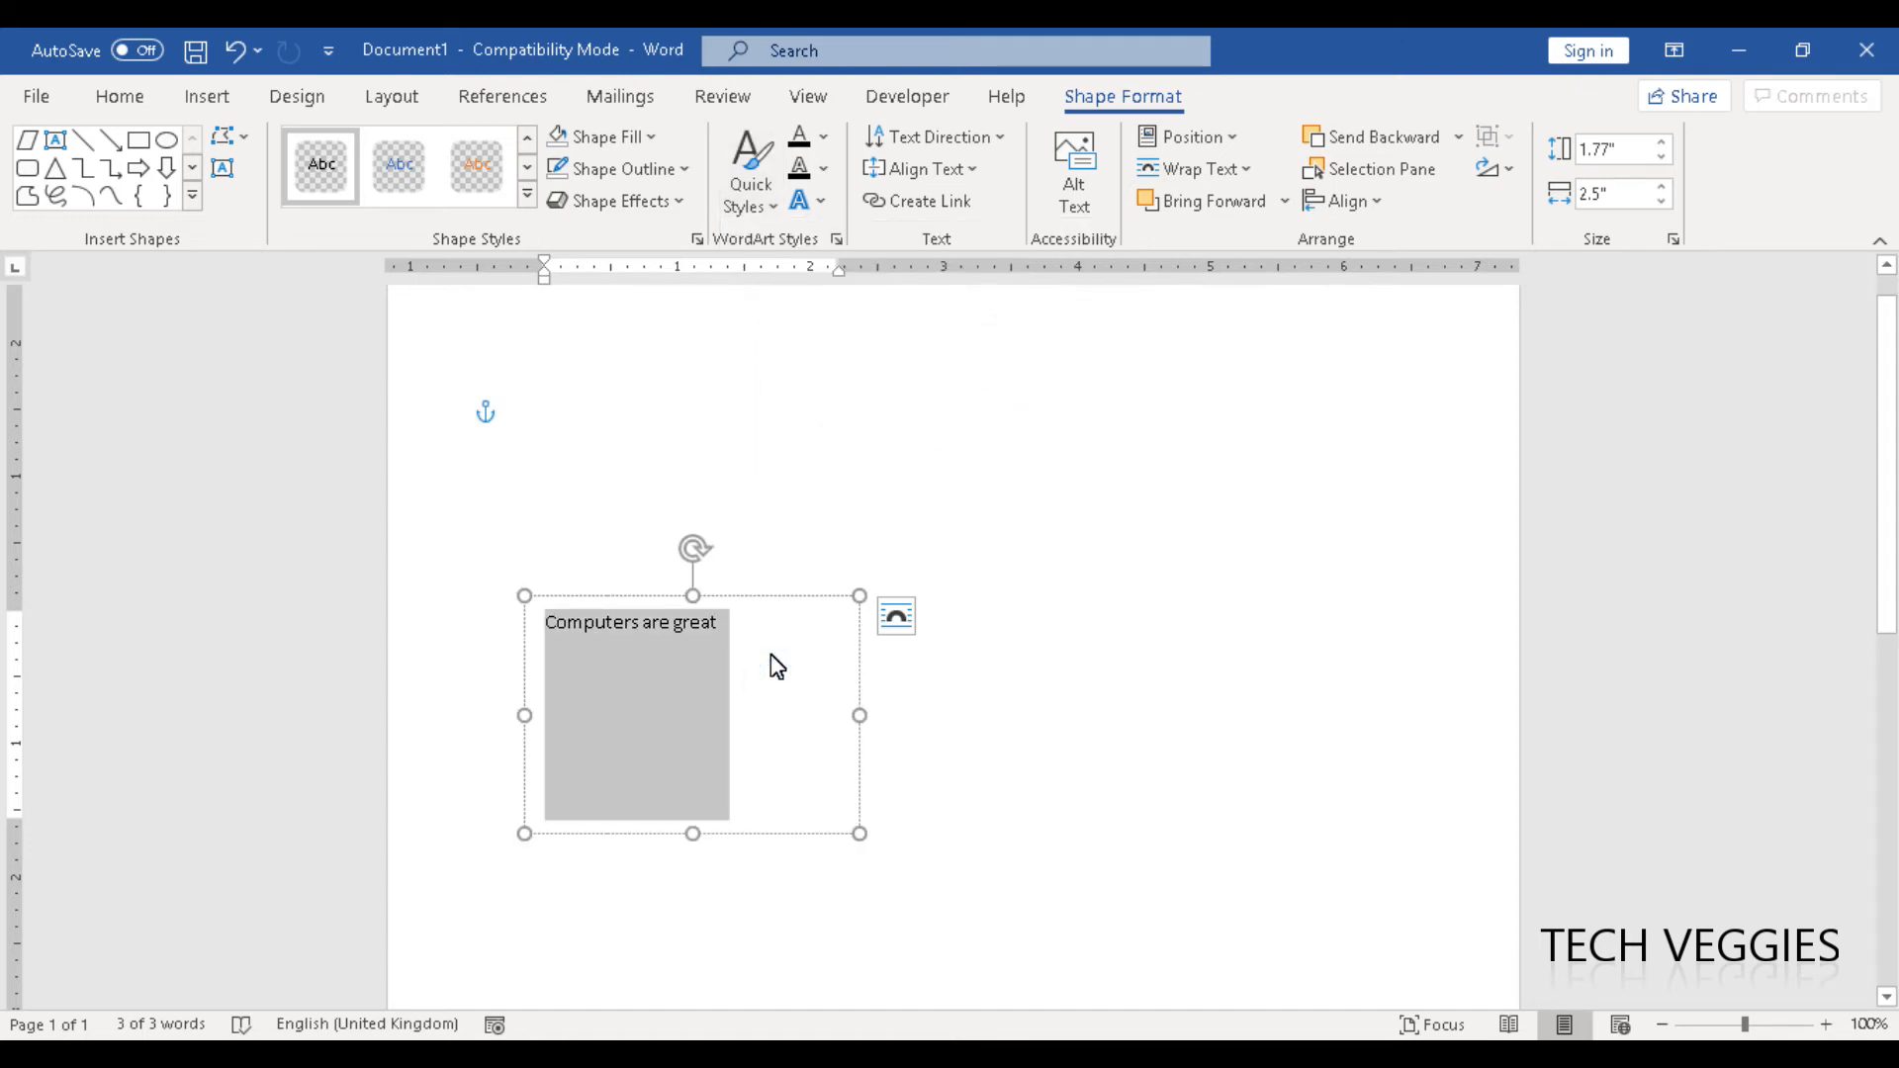
{"action": "key", "text": "ctrl+z"}
{"action": "key", "text": "ctrl+z"}
{"action": "left_click", "coordinate": [120, 99]}
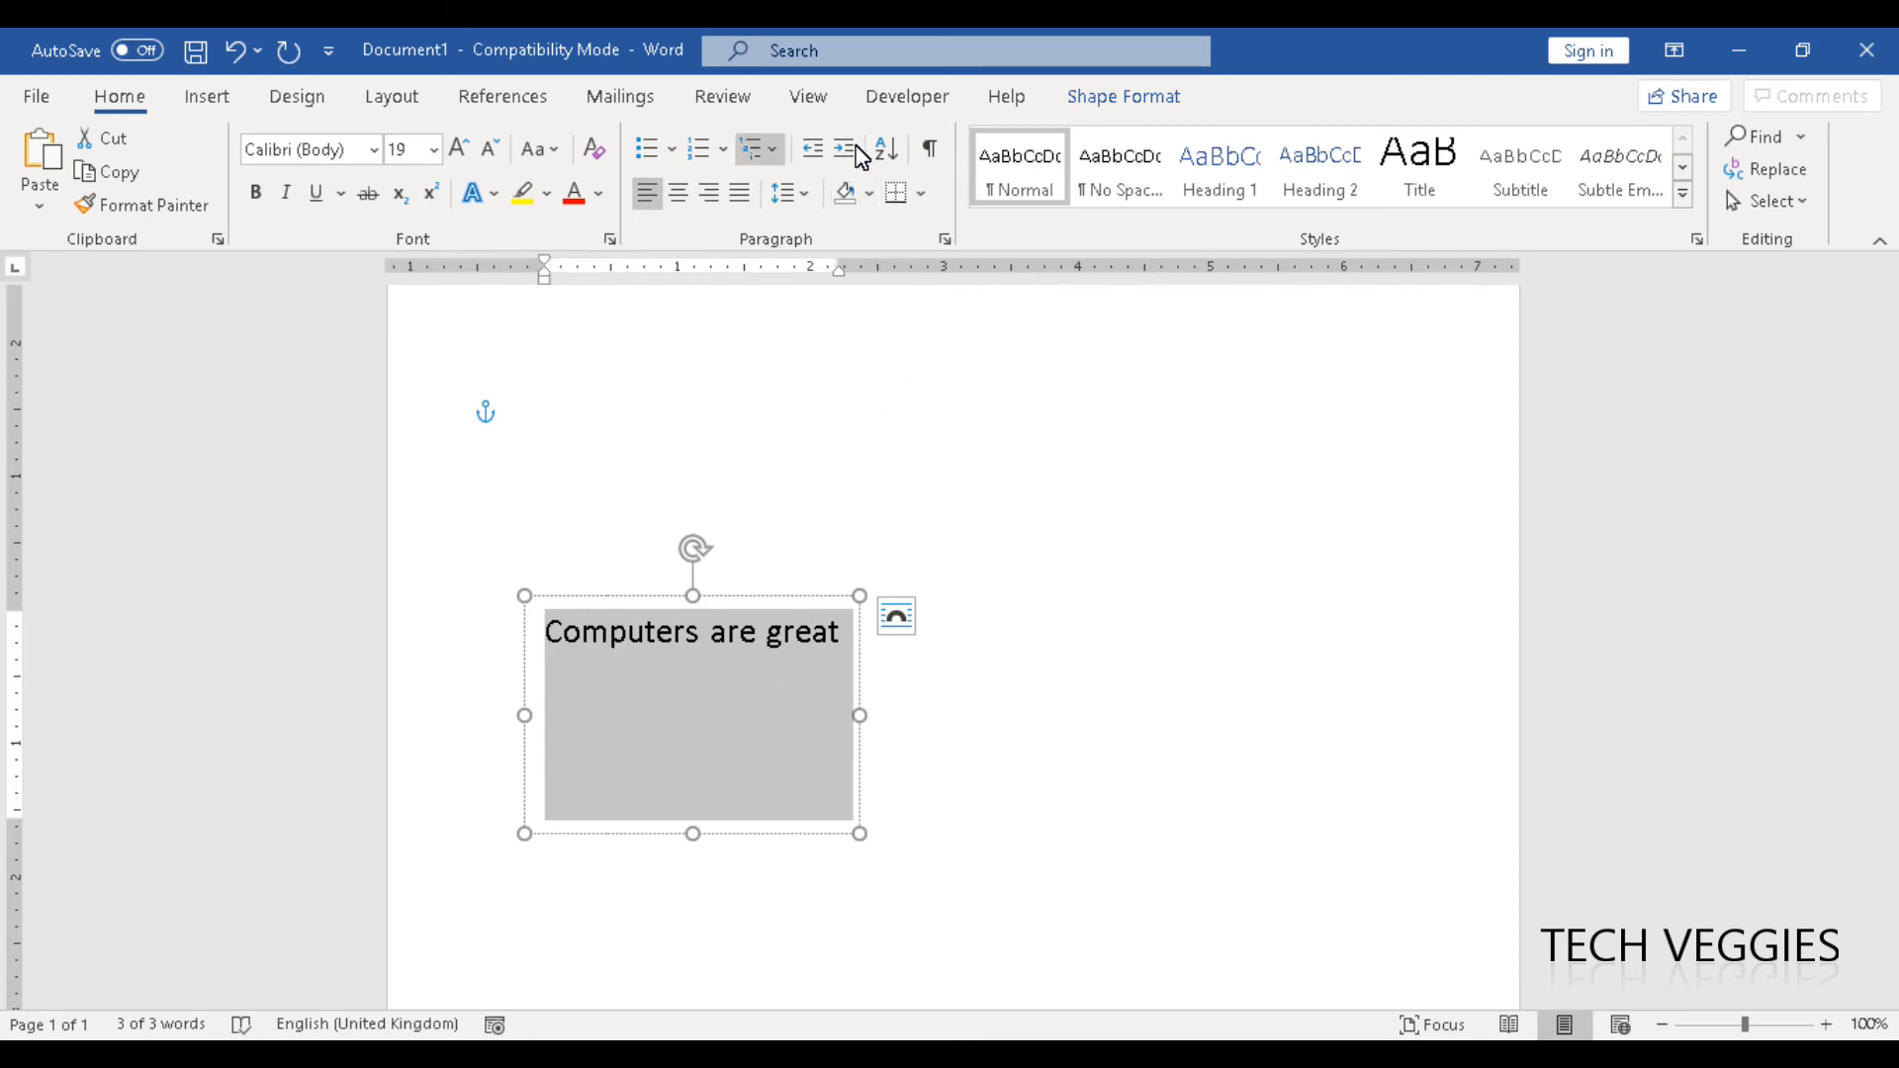
- Apply the WordArt style with blue Accent color 5 fill, white outline and blue hard shadow to the selected text
{"action": "left_click", "coordinate": [1093, 105]}
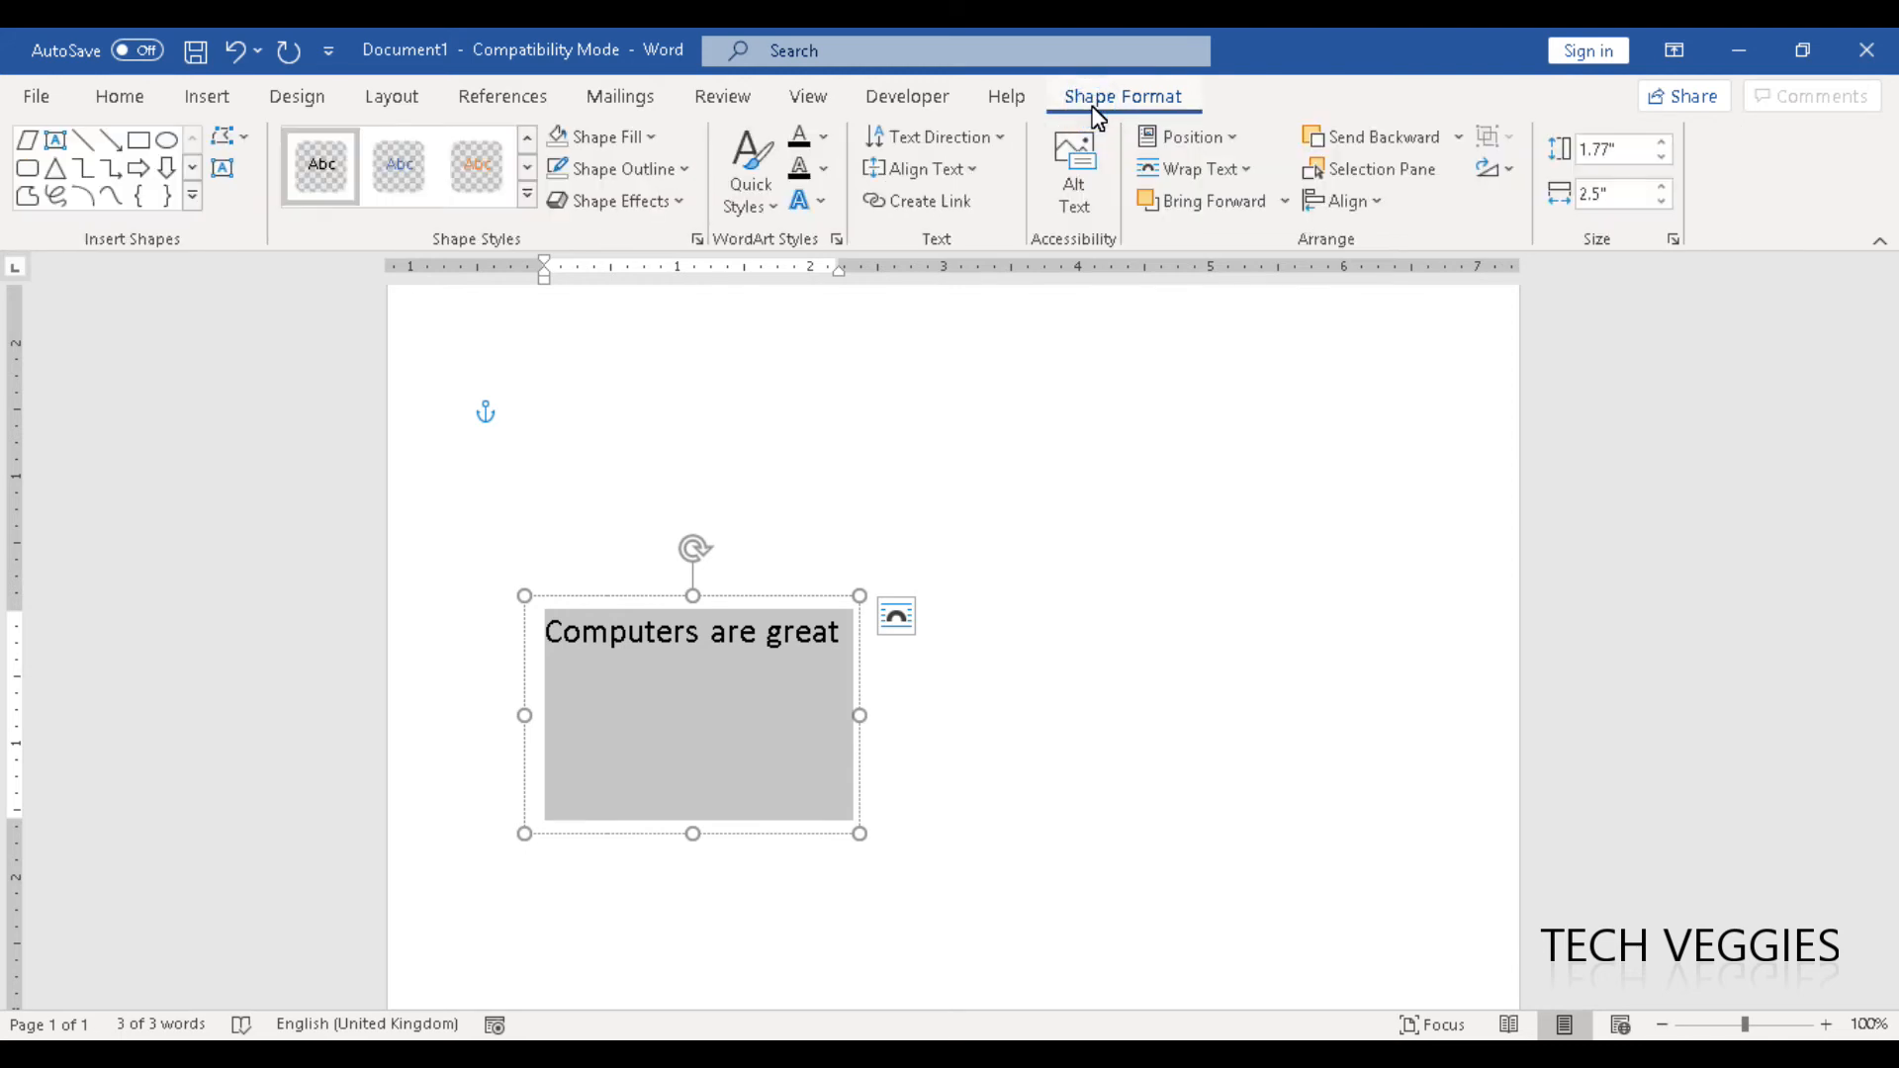
{"action": "left_click", "coordinate": [810, 206]}
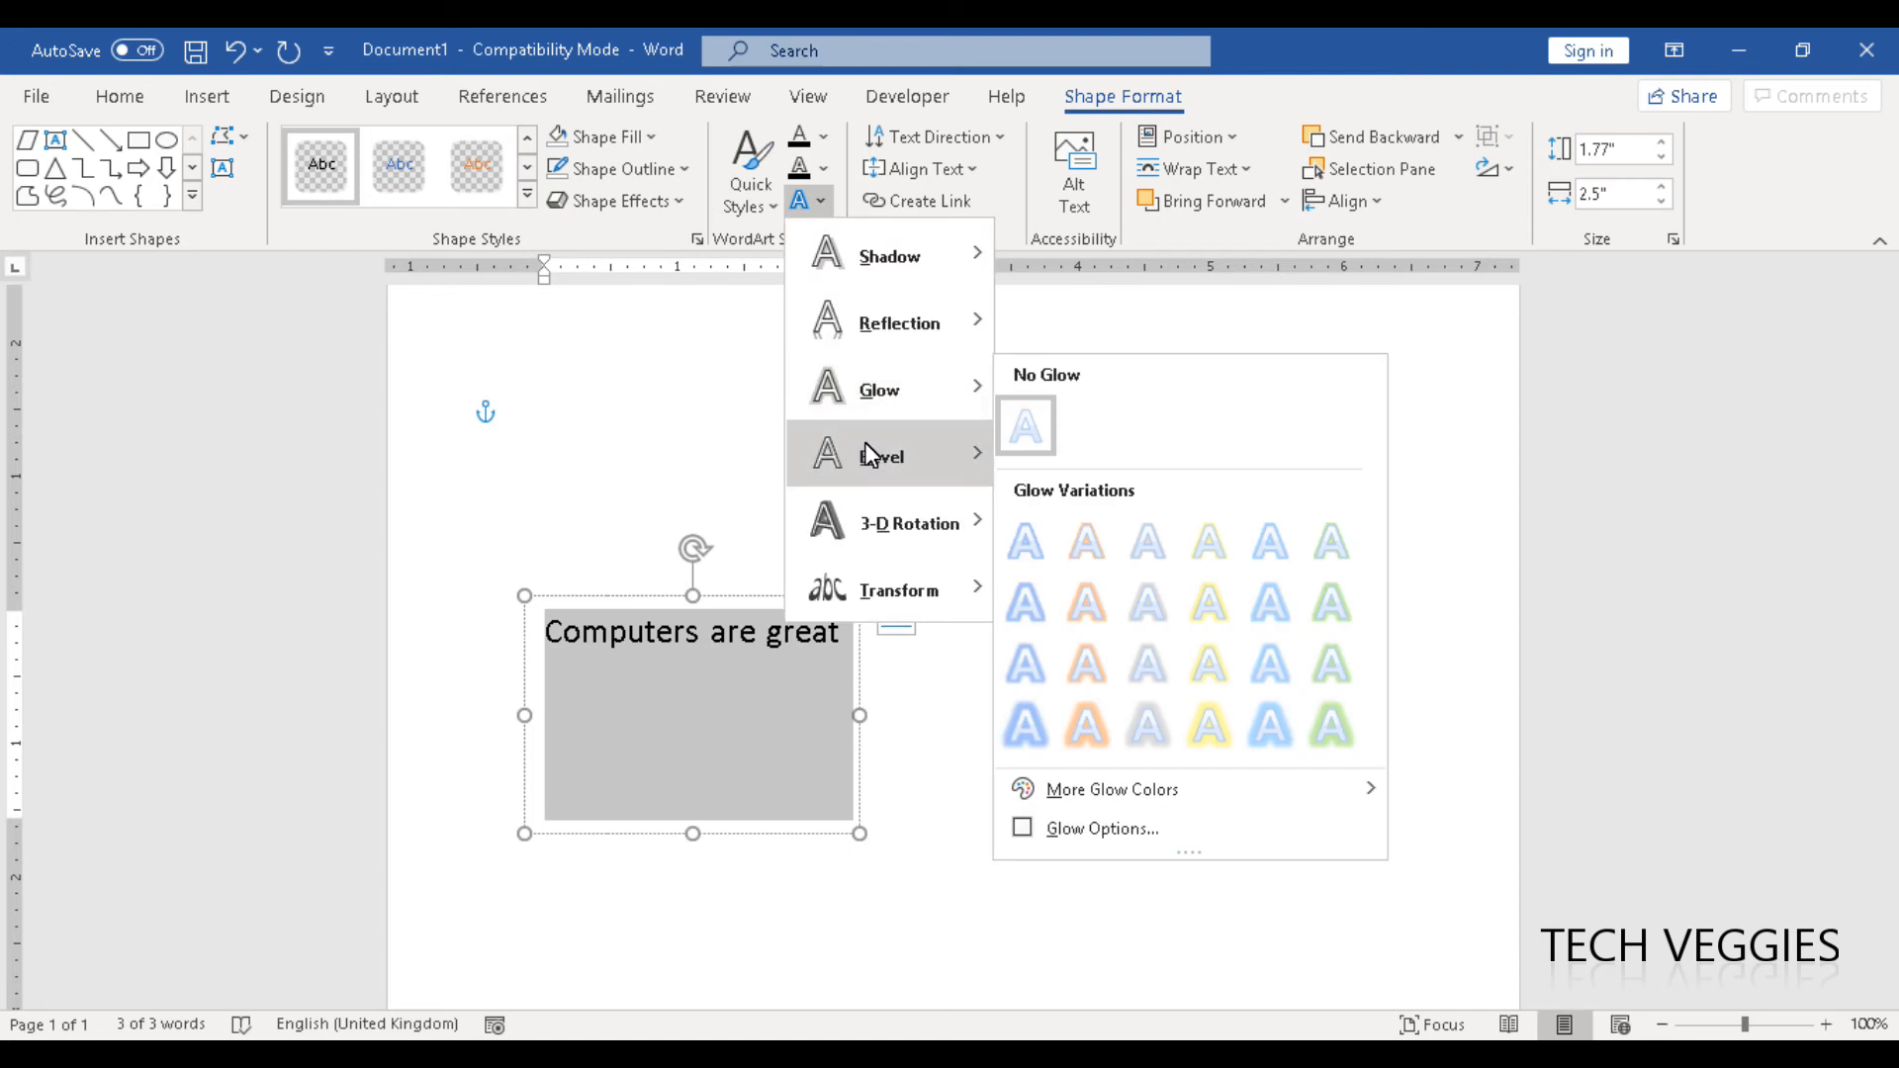
{"action": "mouse_move", "coordinate": [882, 455]}
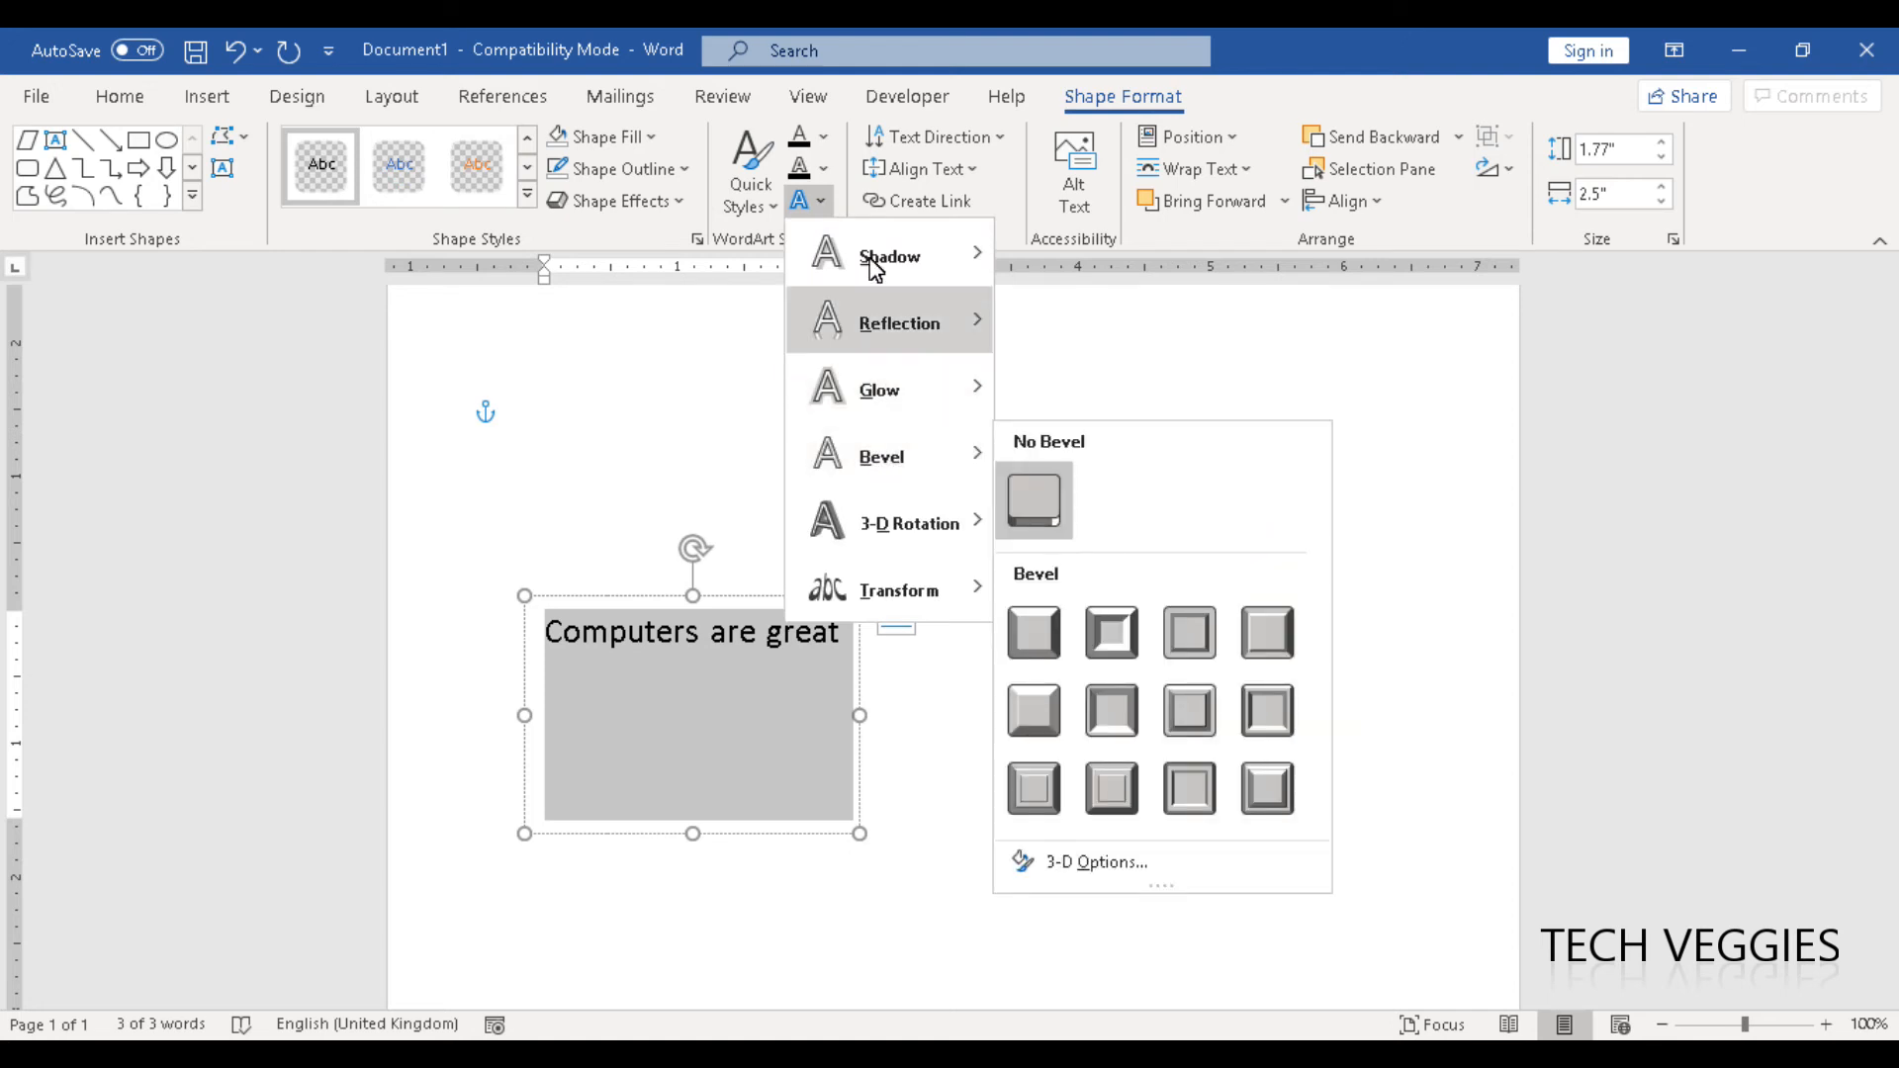
{"action": "left_click", "coordinate": [775, 203]}
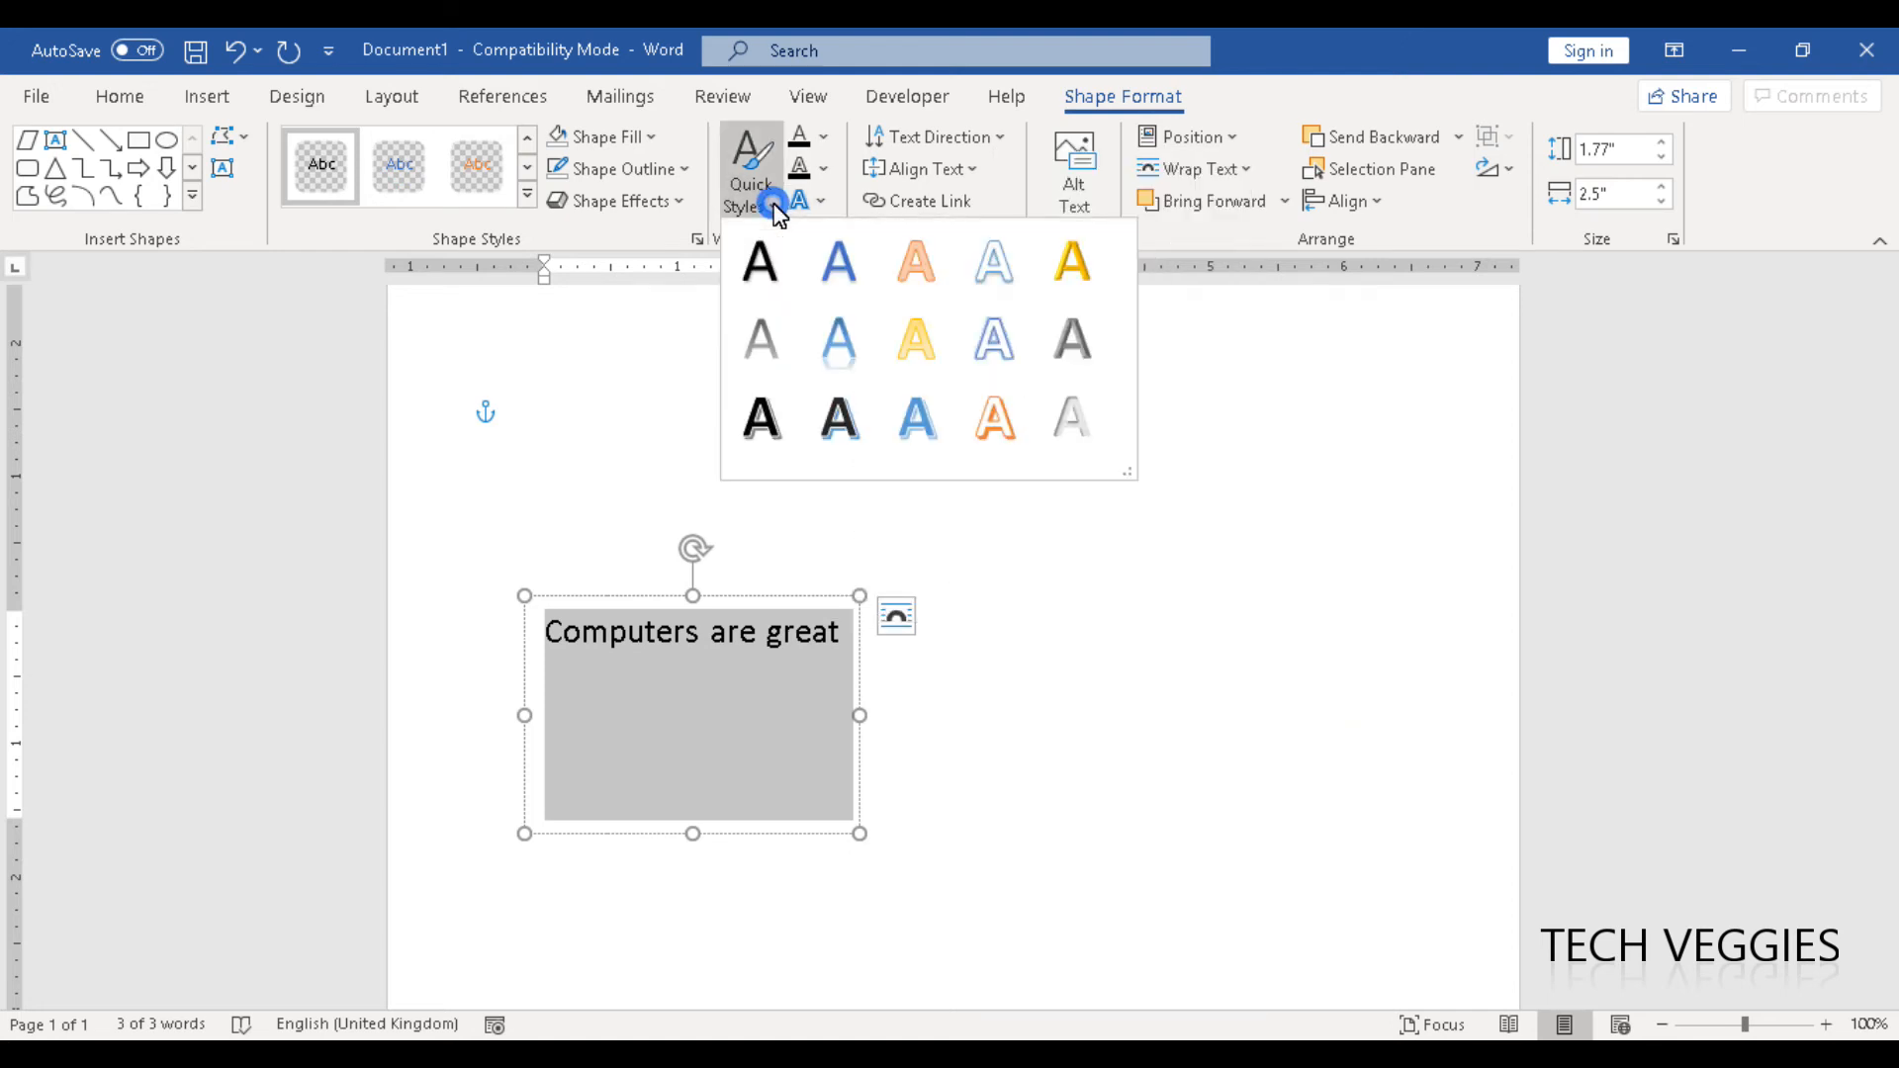
{"action": "left_click", "coordinate": [917, 420]}
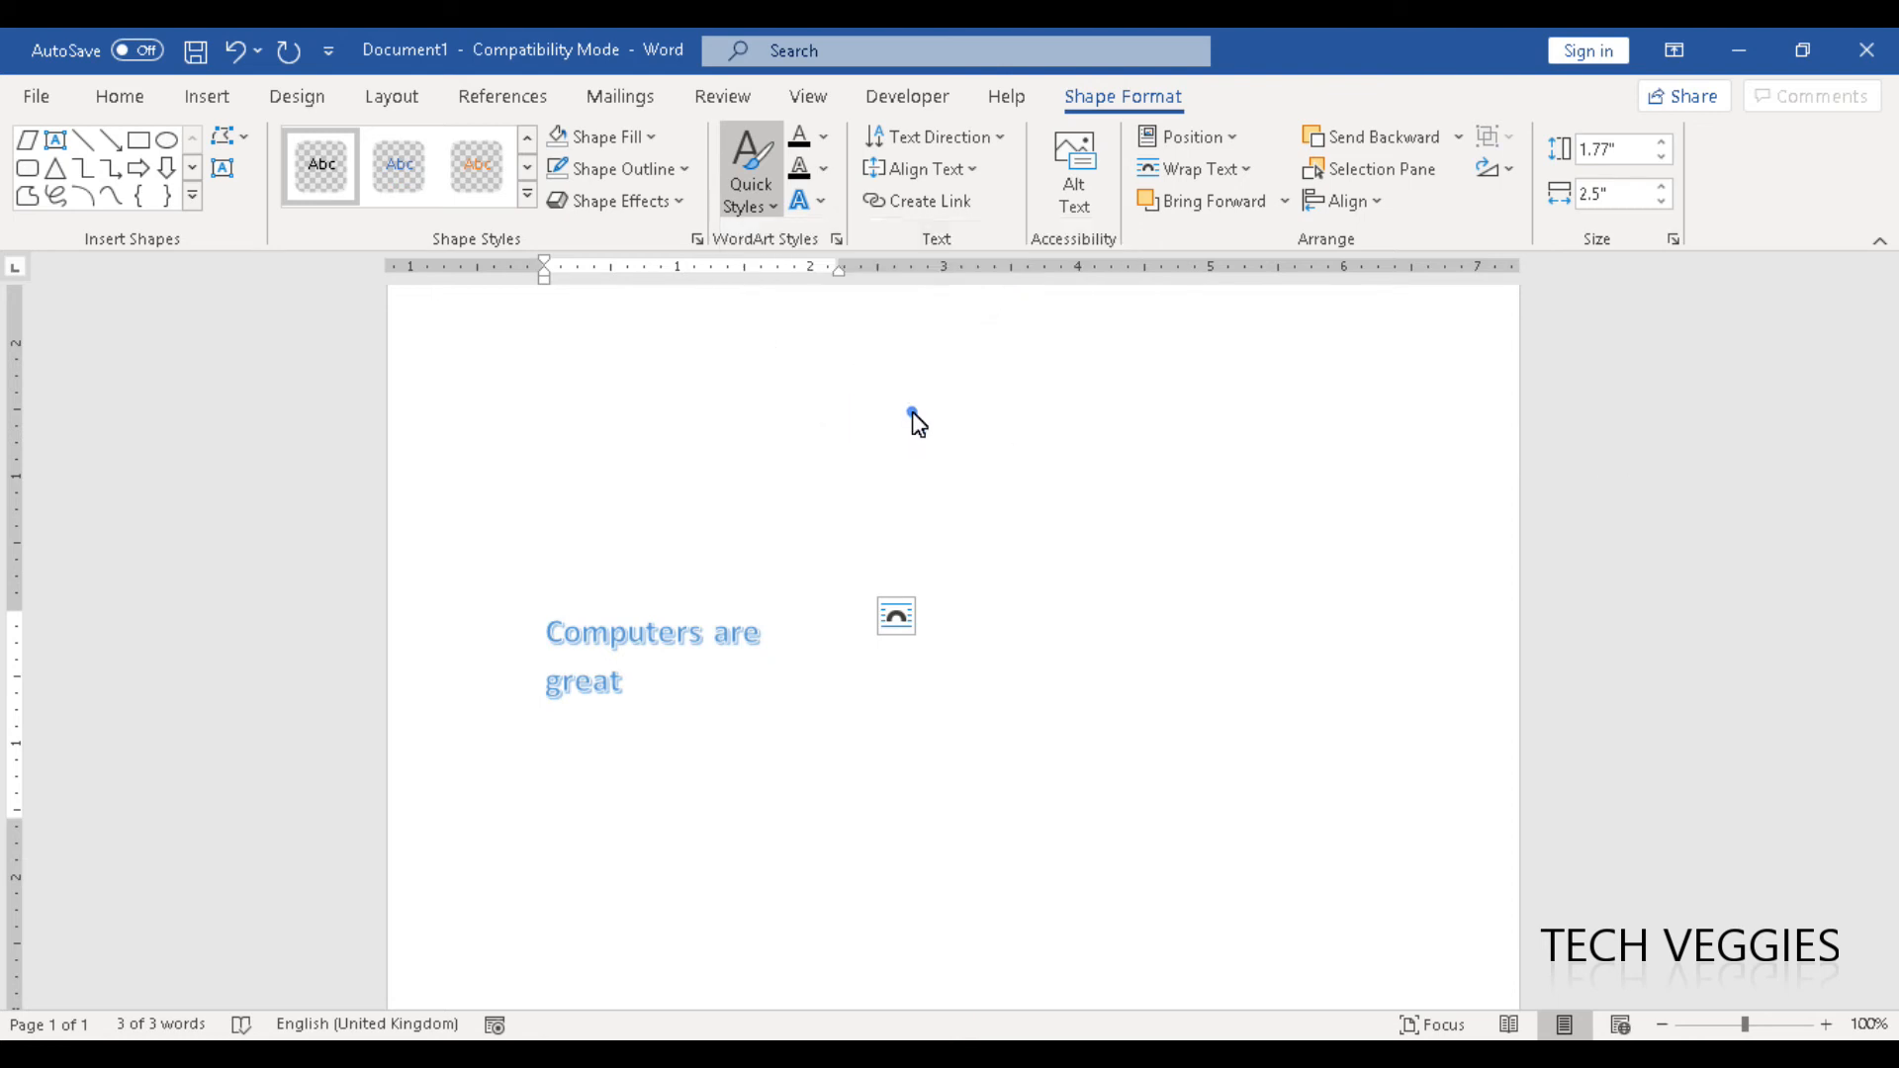
- Give the text an outer Offset: Bottom shadow and an orange glow from the third row of glow variations
{"action": "left_click", "coordinate": [822, 206]}
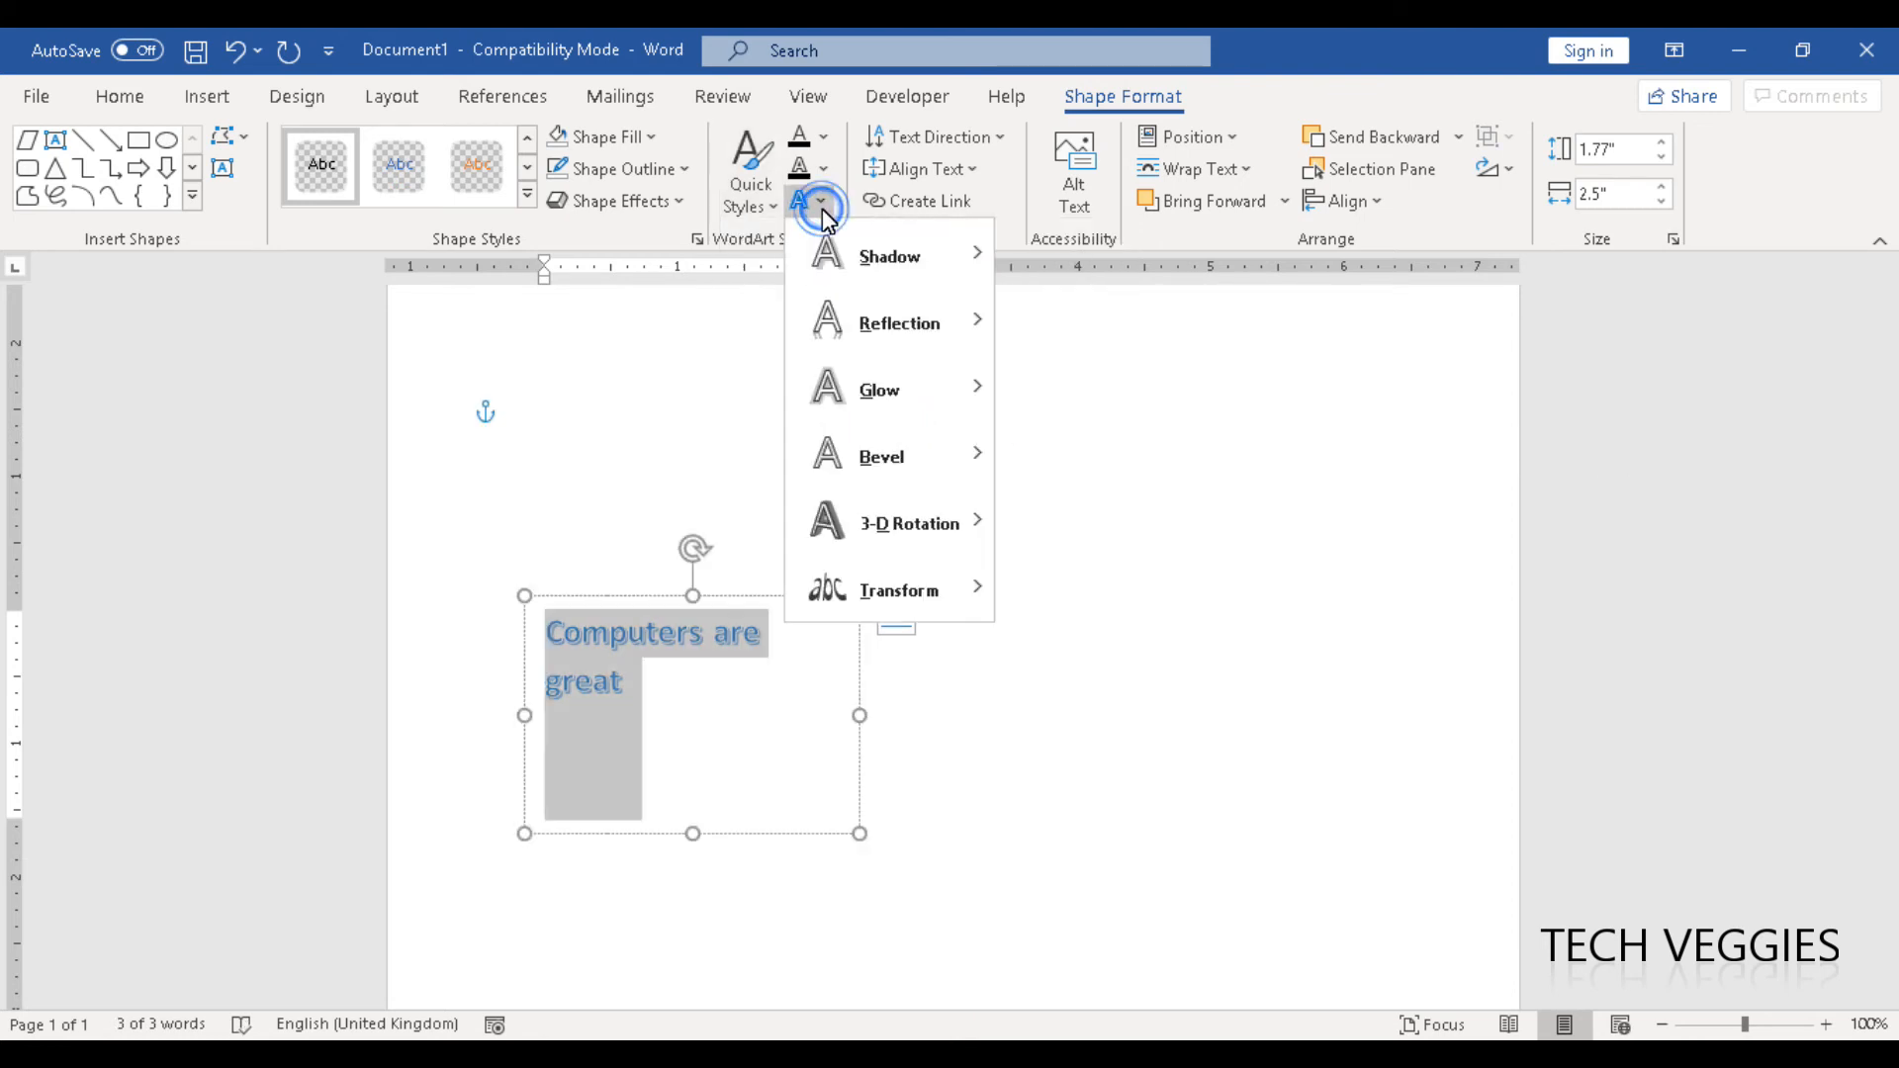
{"action": "mouse_move", "coordinate": [950, 253]}
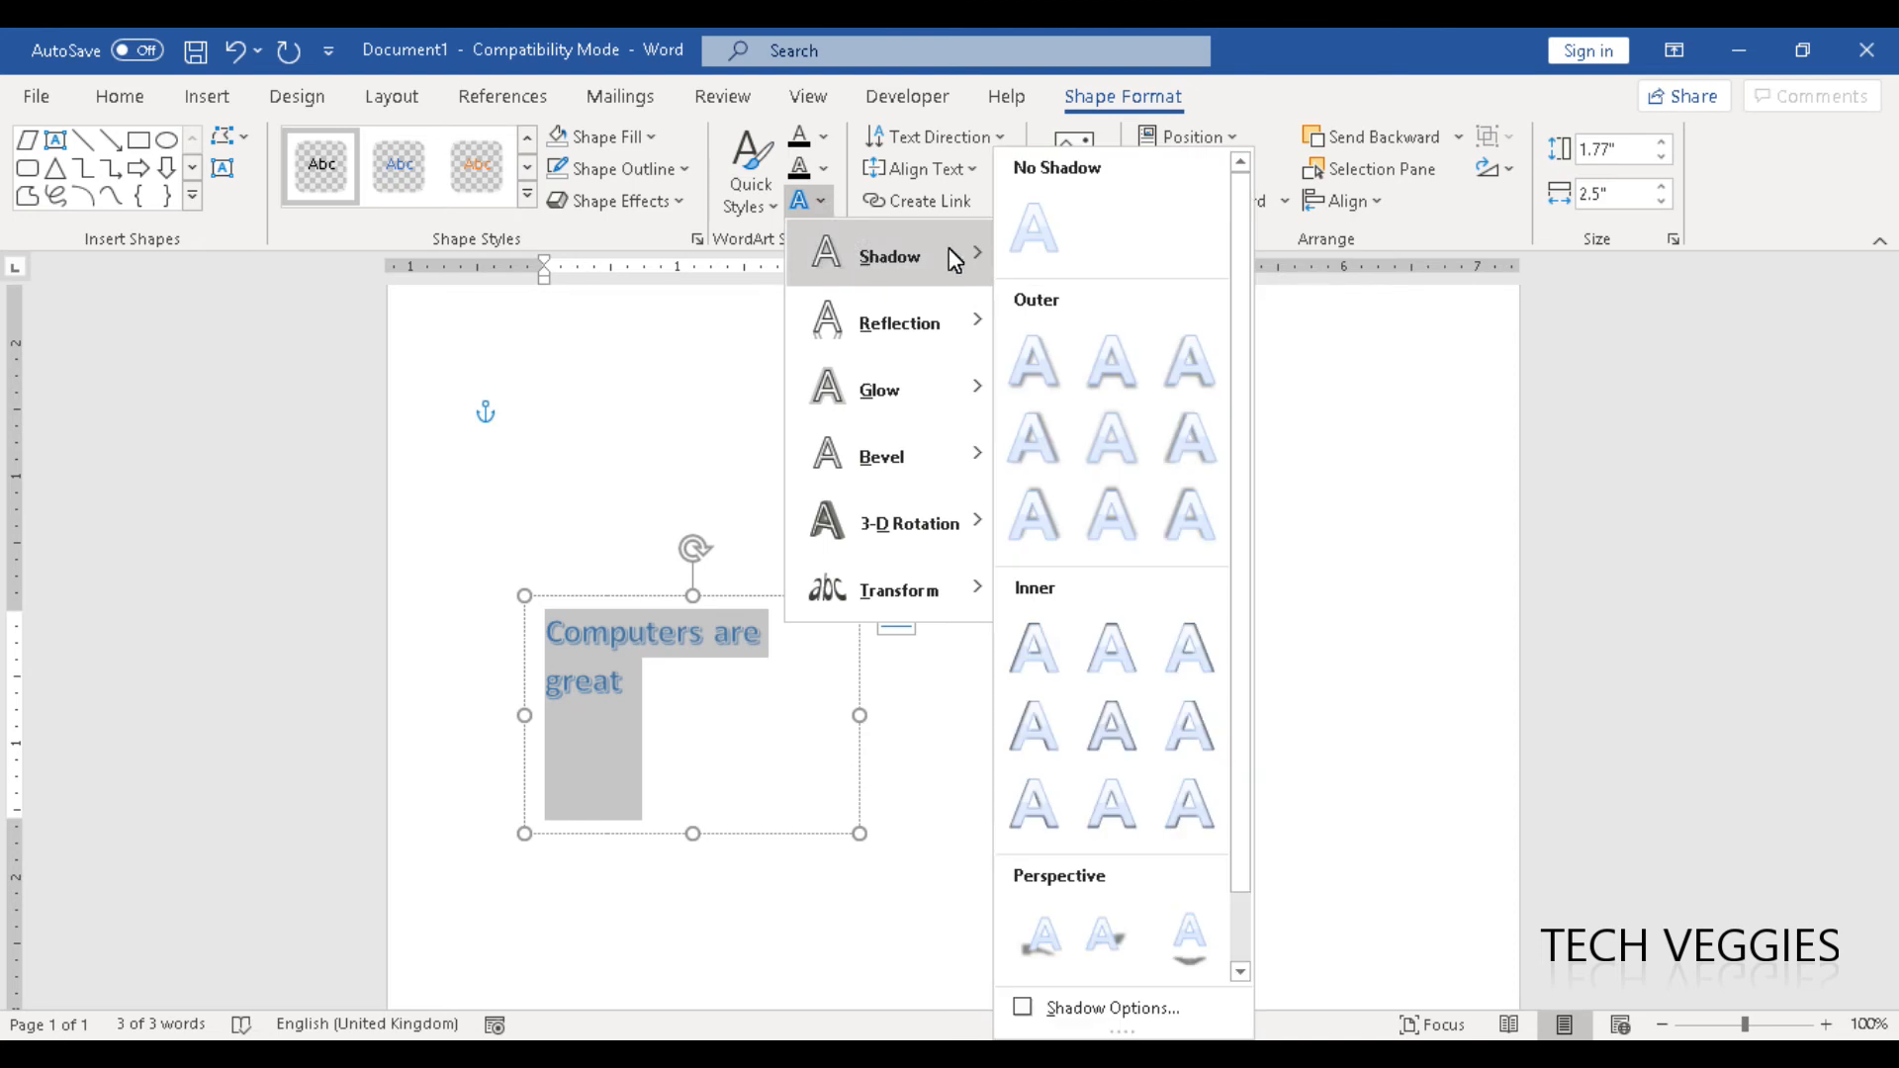
{"action": "left_click", "coordinate": [1112, 360]}
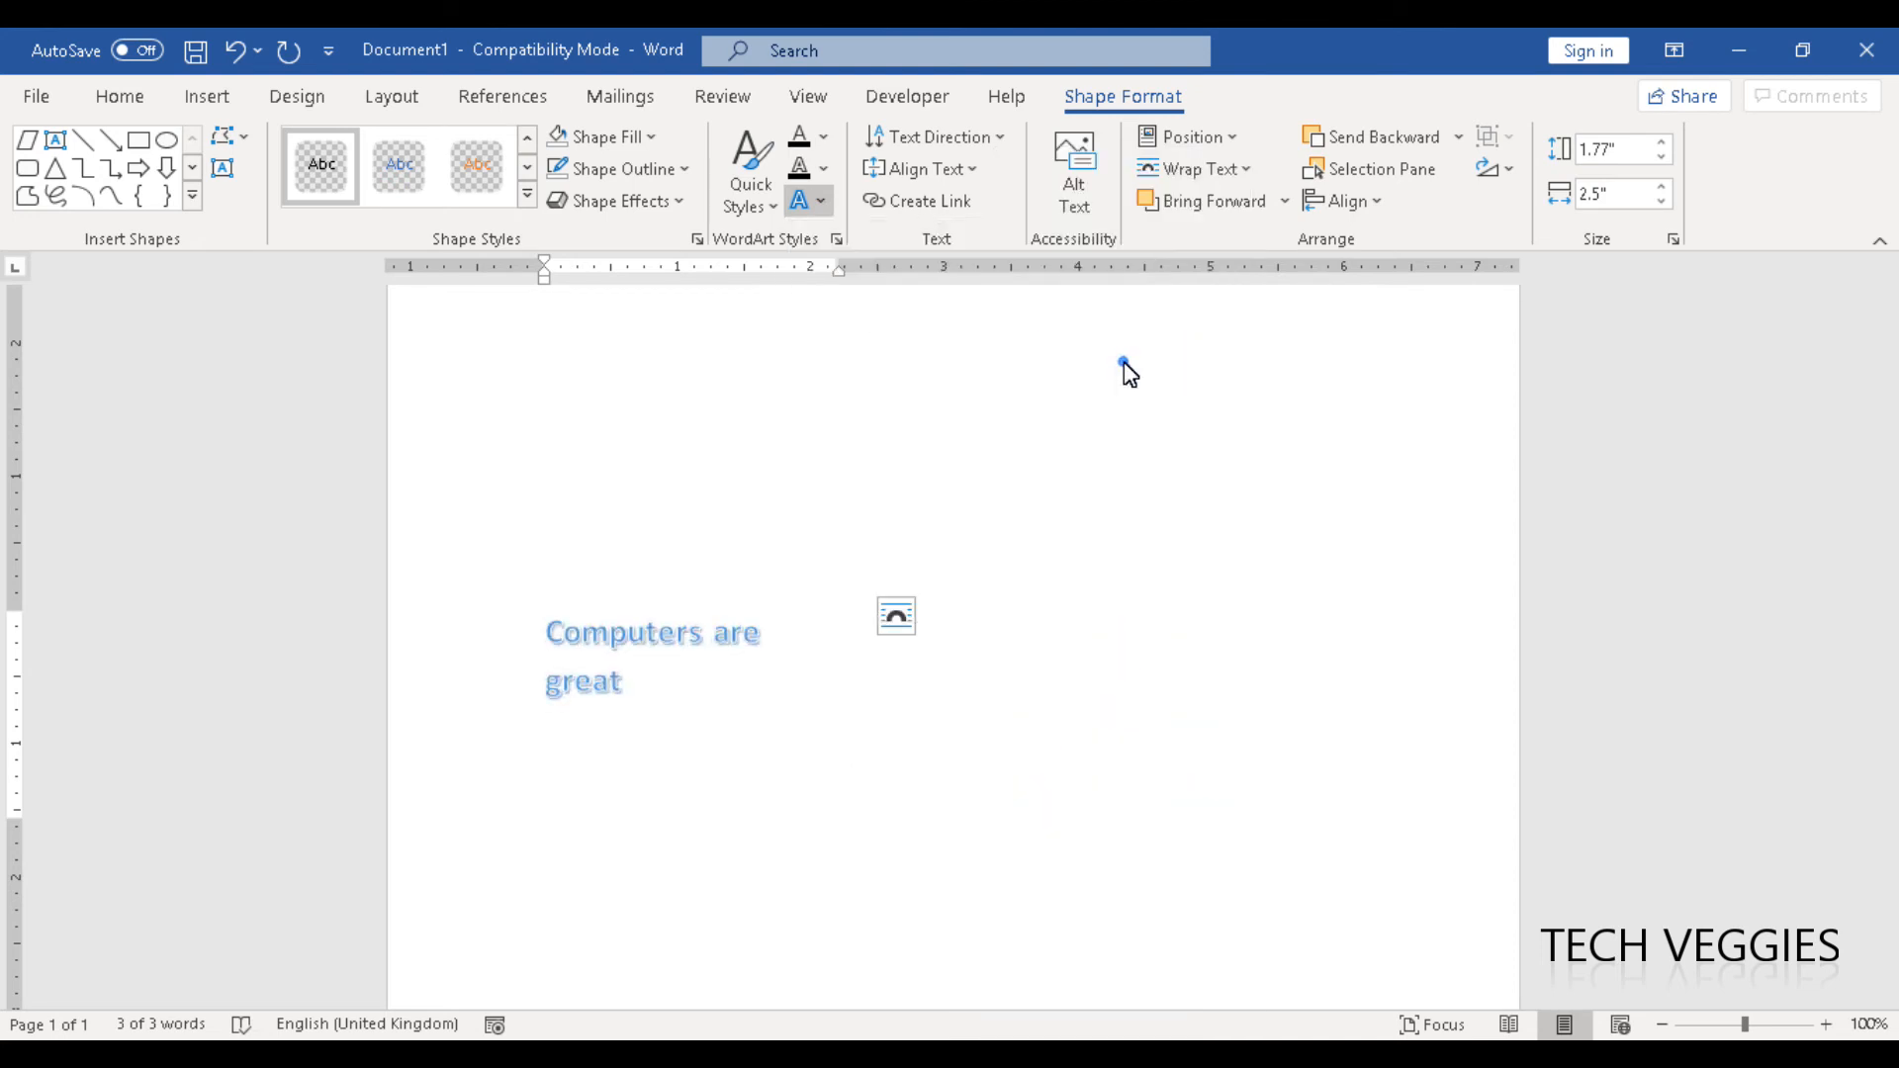
{"action": "left_click", "coordinate": [825, 206]}
{"action": "mouse_move", "coordinate": [962, 410]}
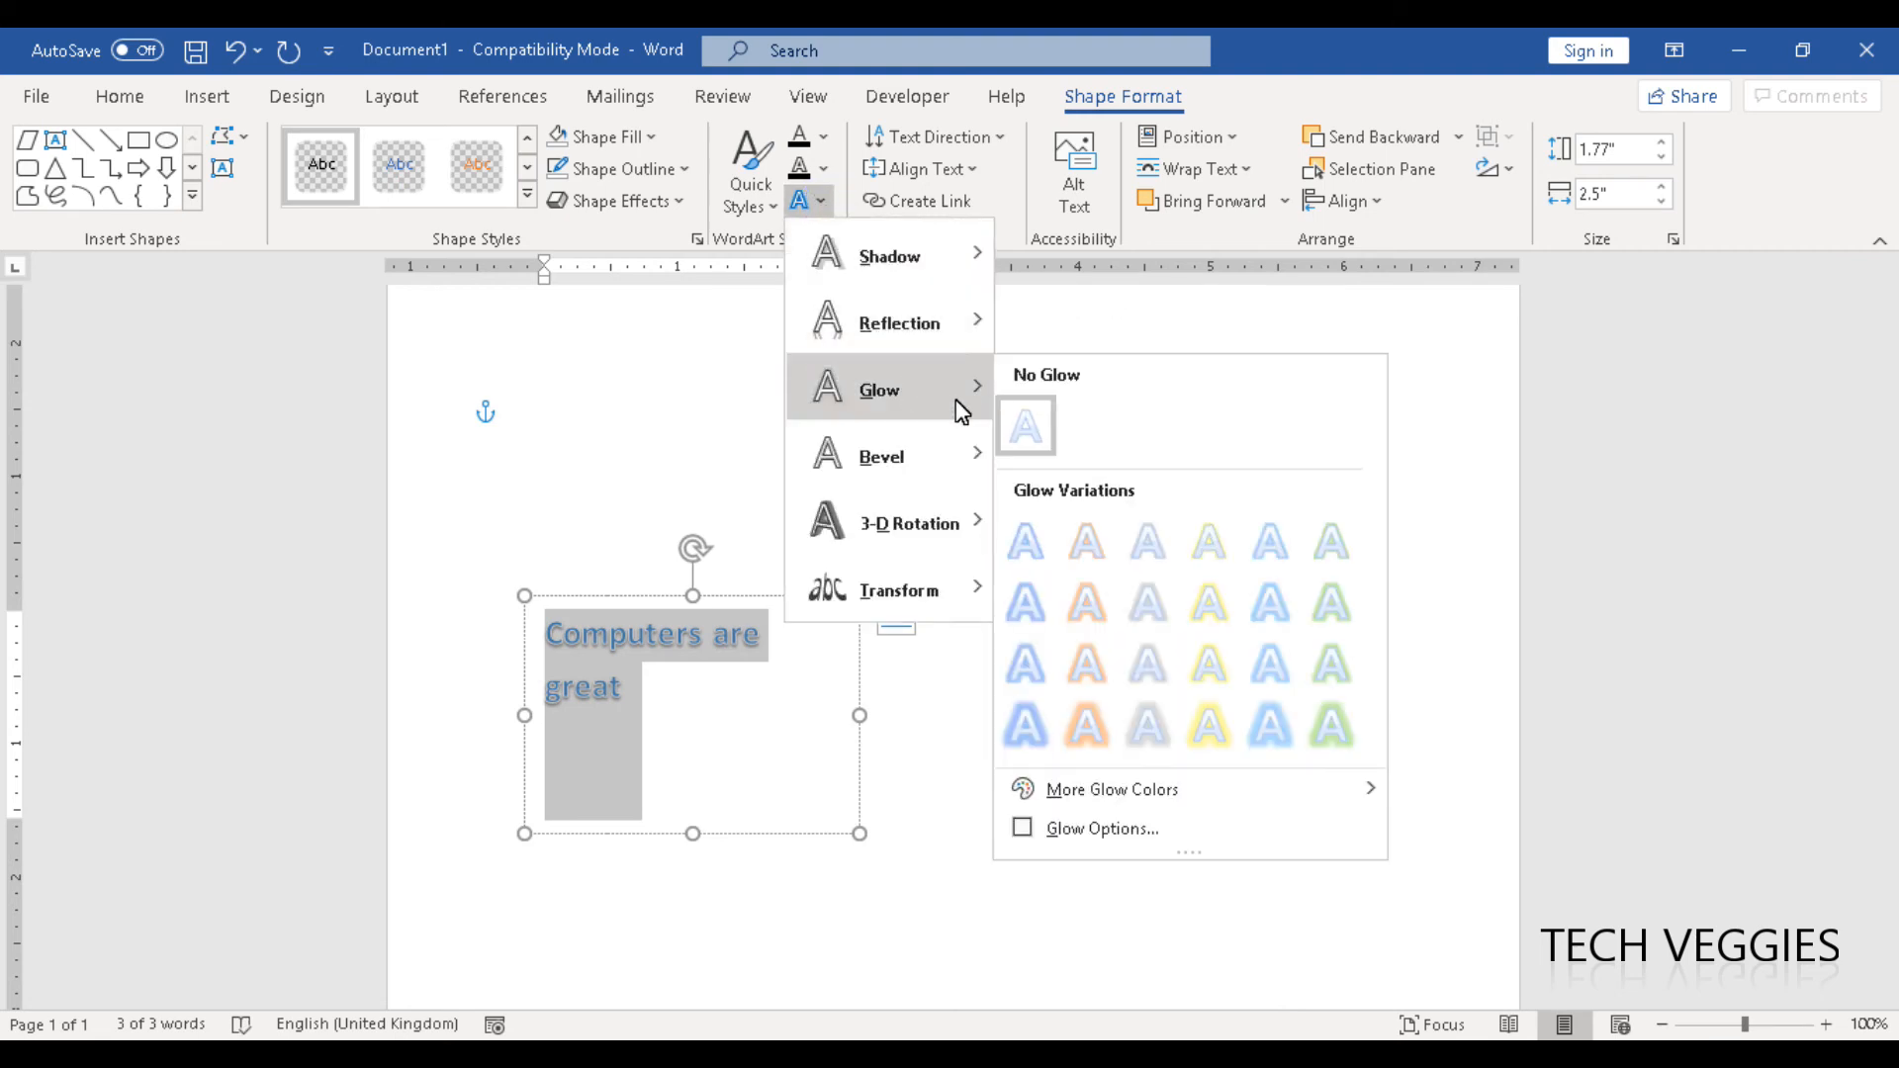
{"action": "left_click", "coordinate": [1095, 662]}
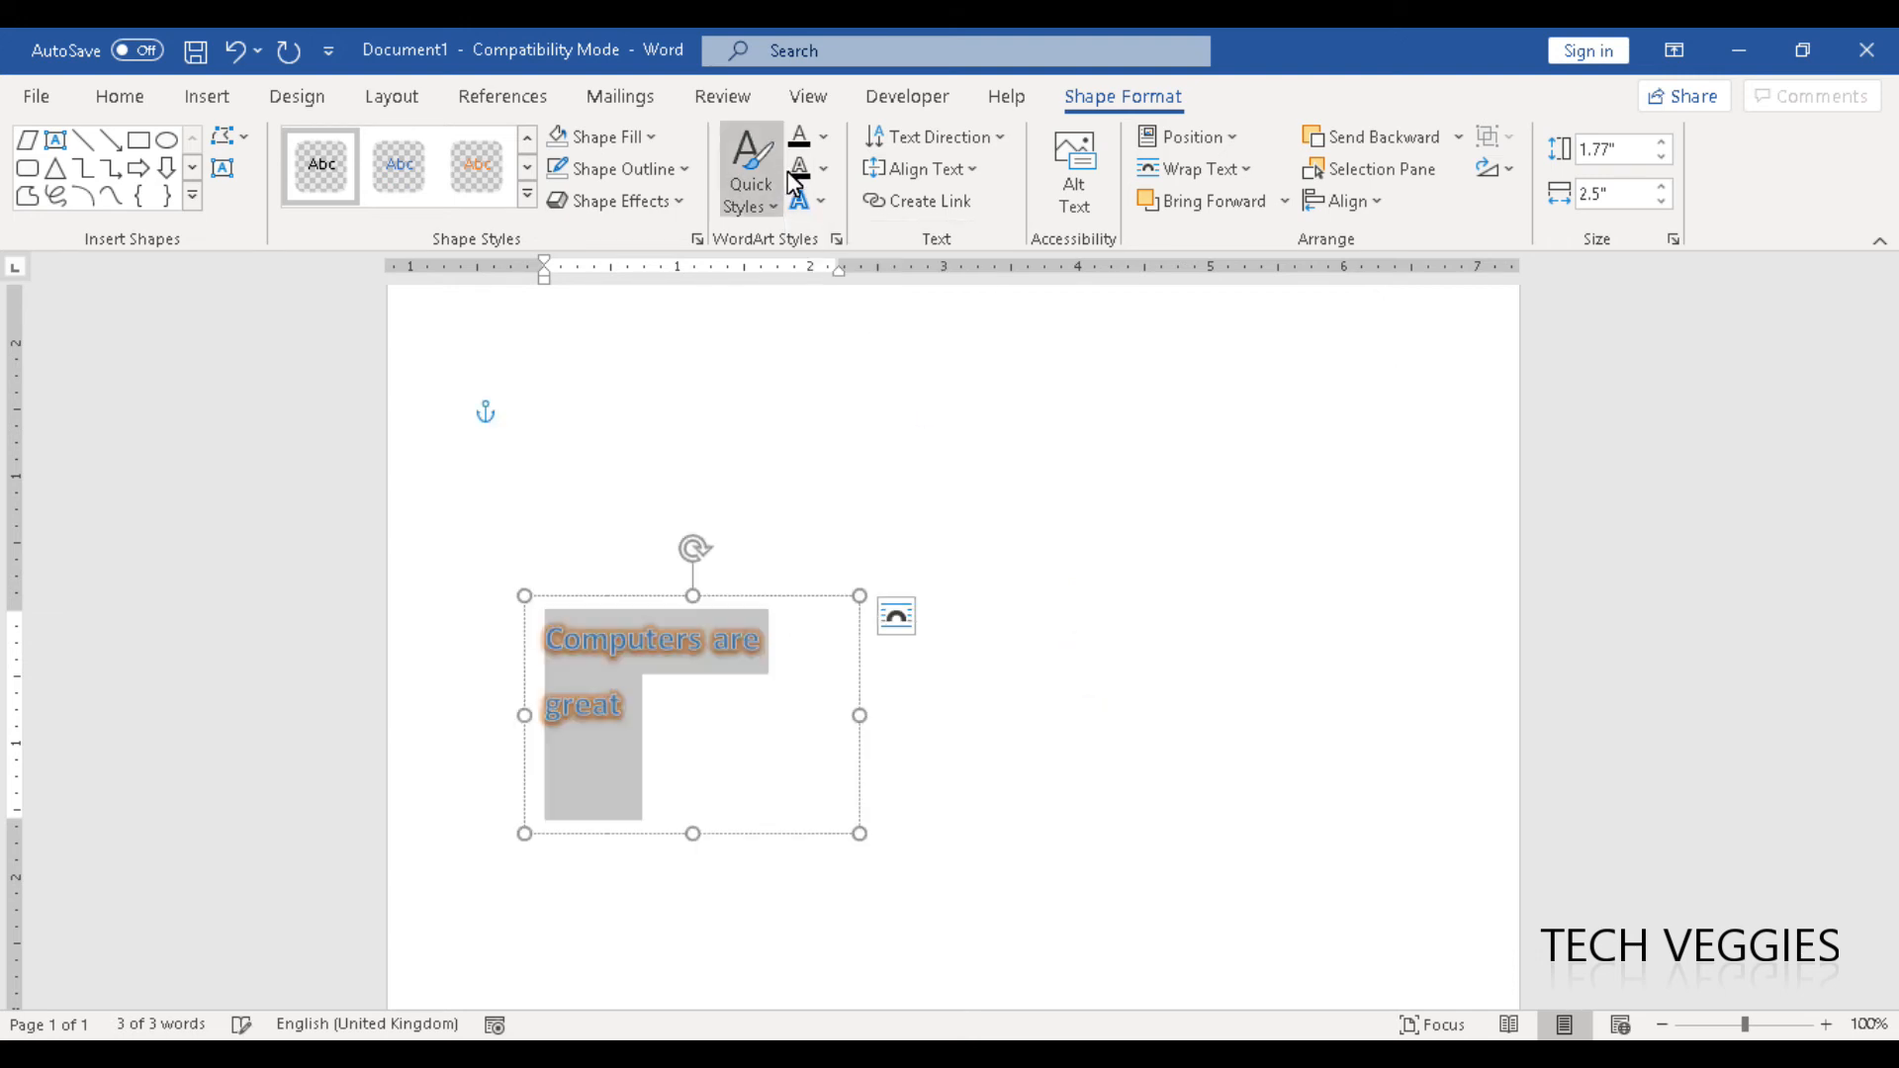
- Add the Relaxed Inset bevel to the text in the box
{"action": "left_click", "coordinate": [819, 204]}
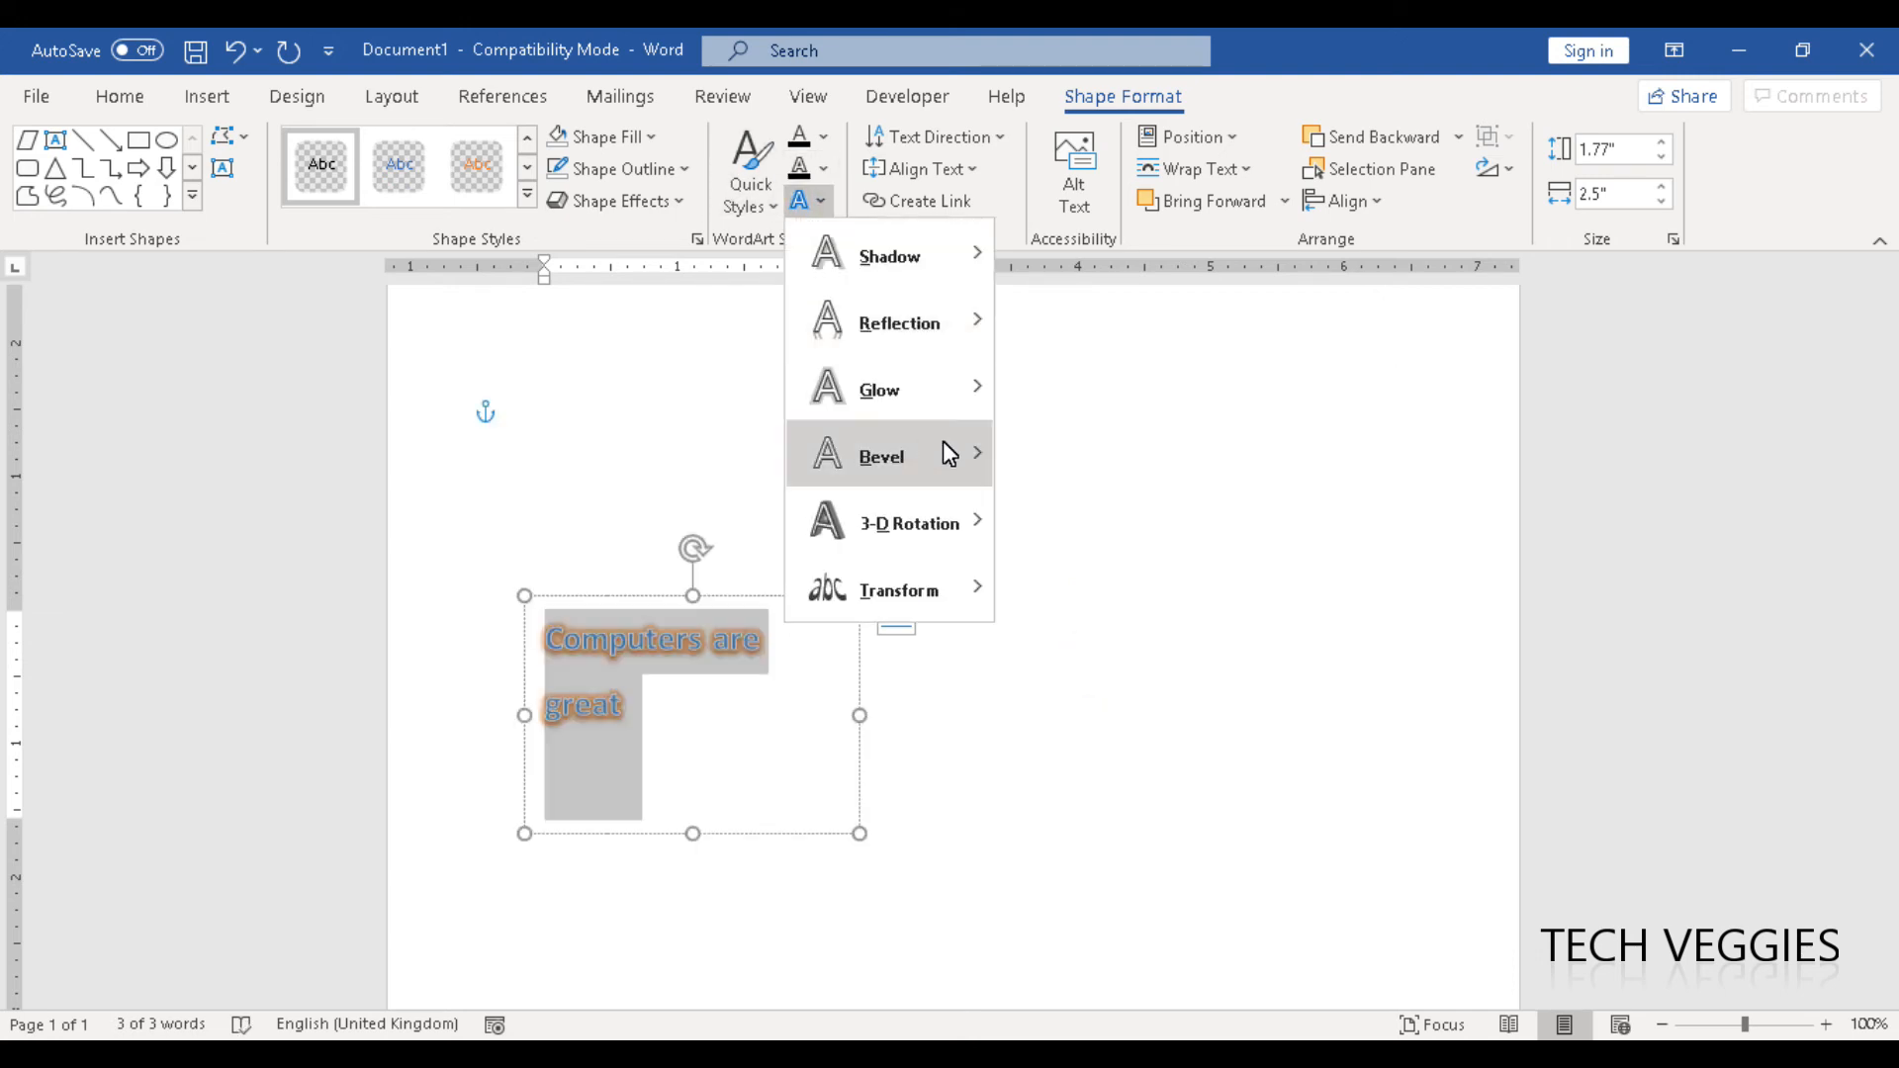
{"action": "mouse_move", "coordinate": [954, 451]}
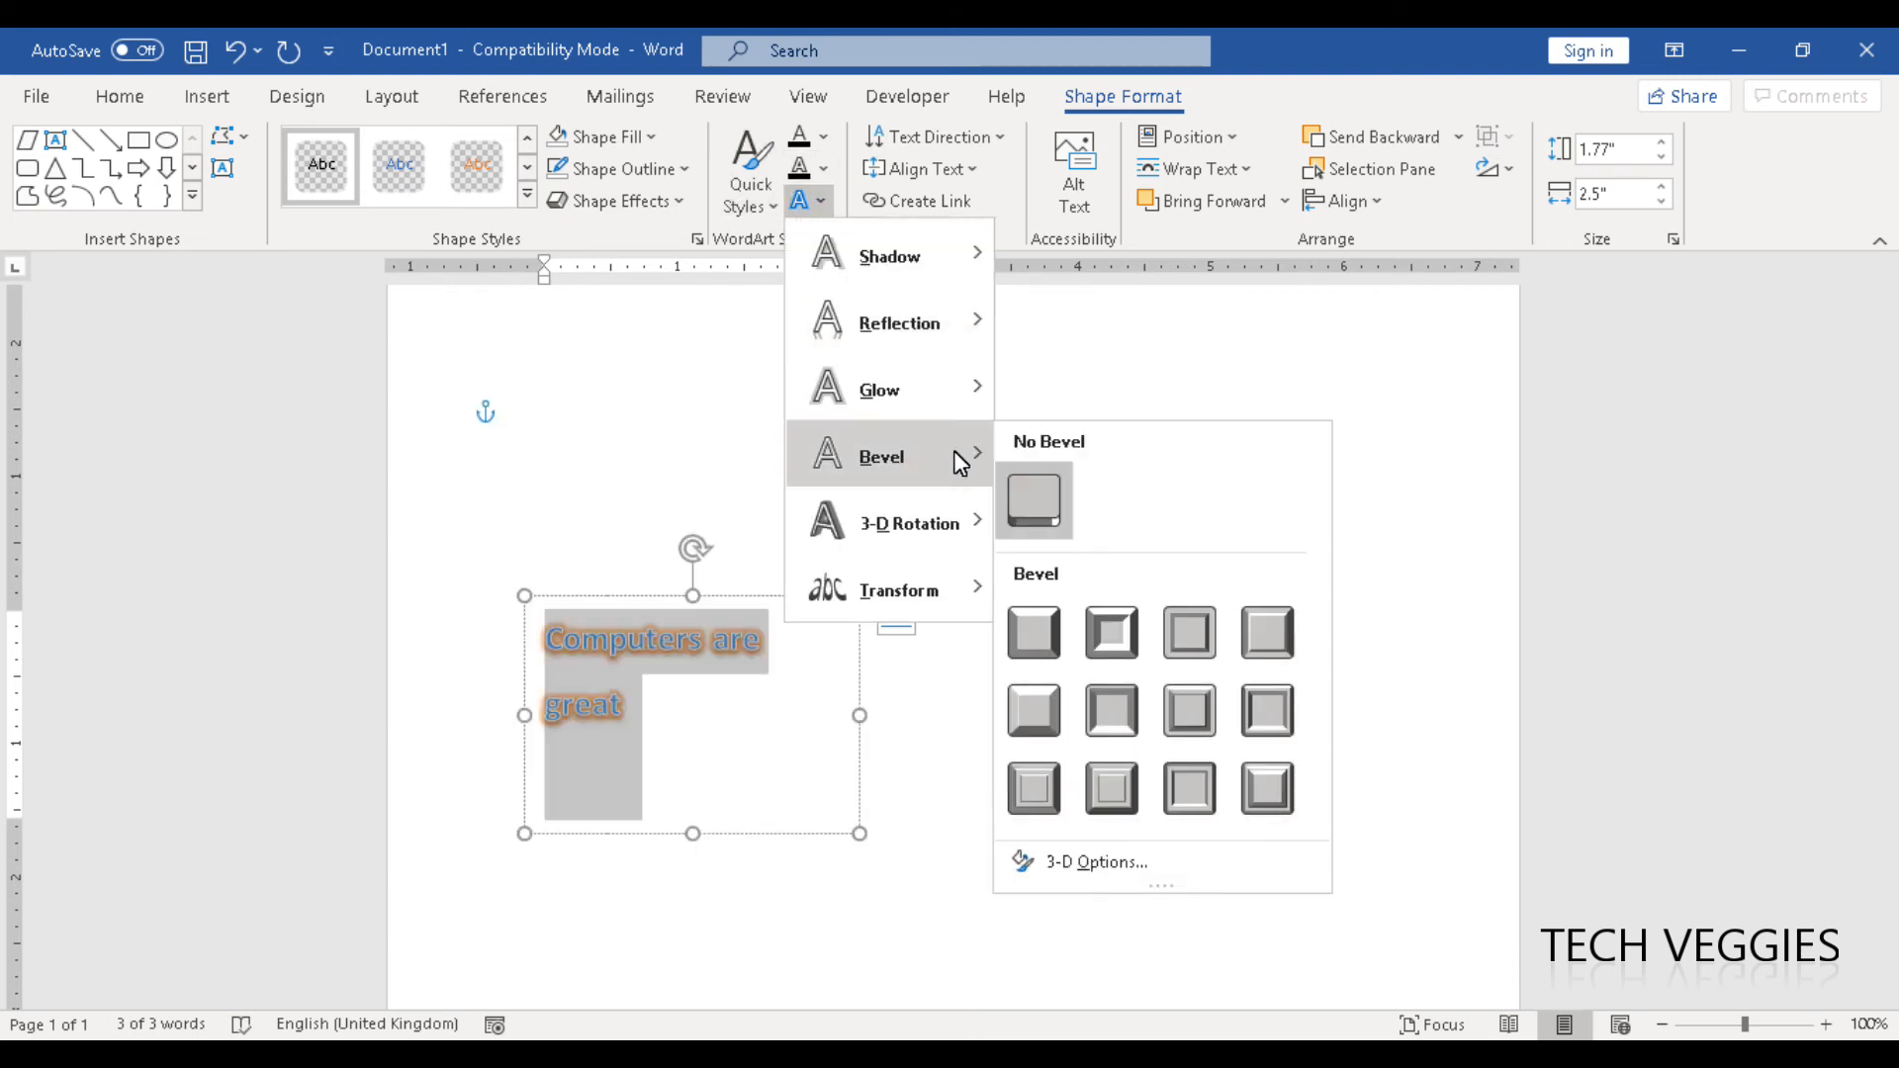
{"action": "left_click", "coordinate": [1106, 639]}
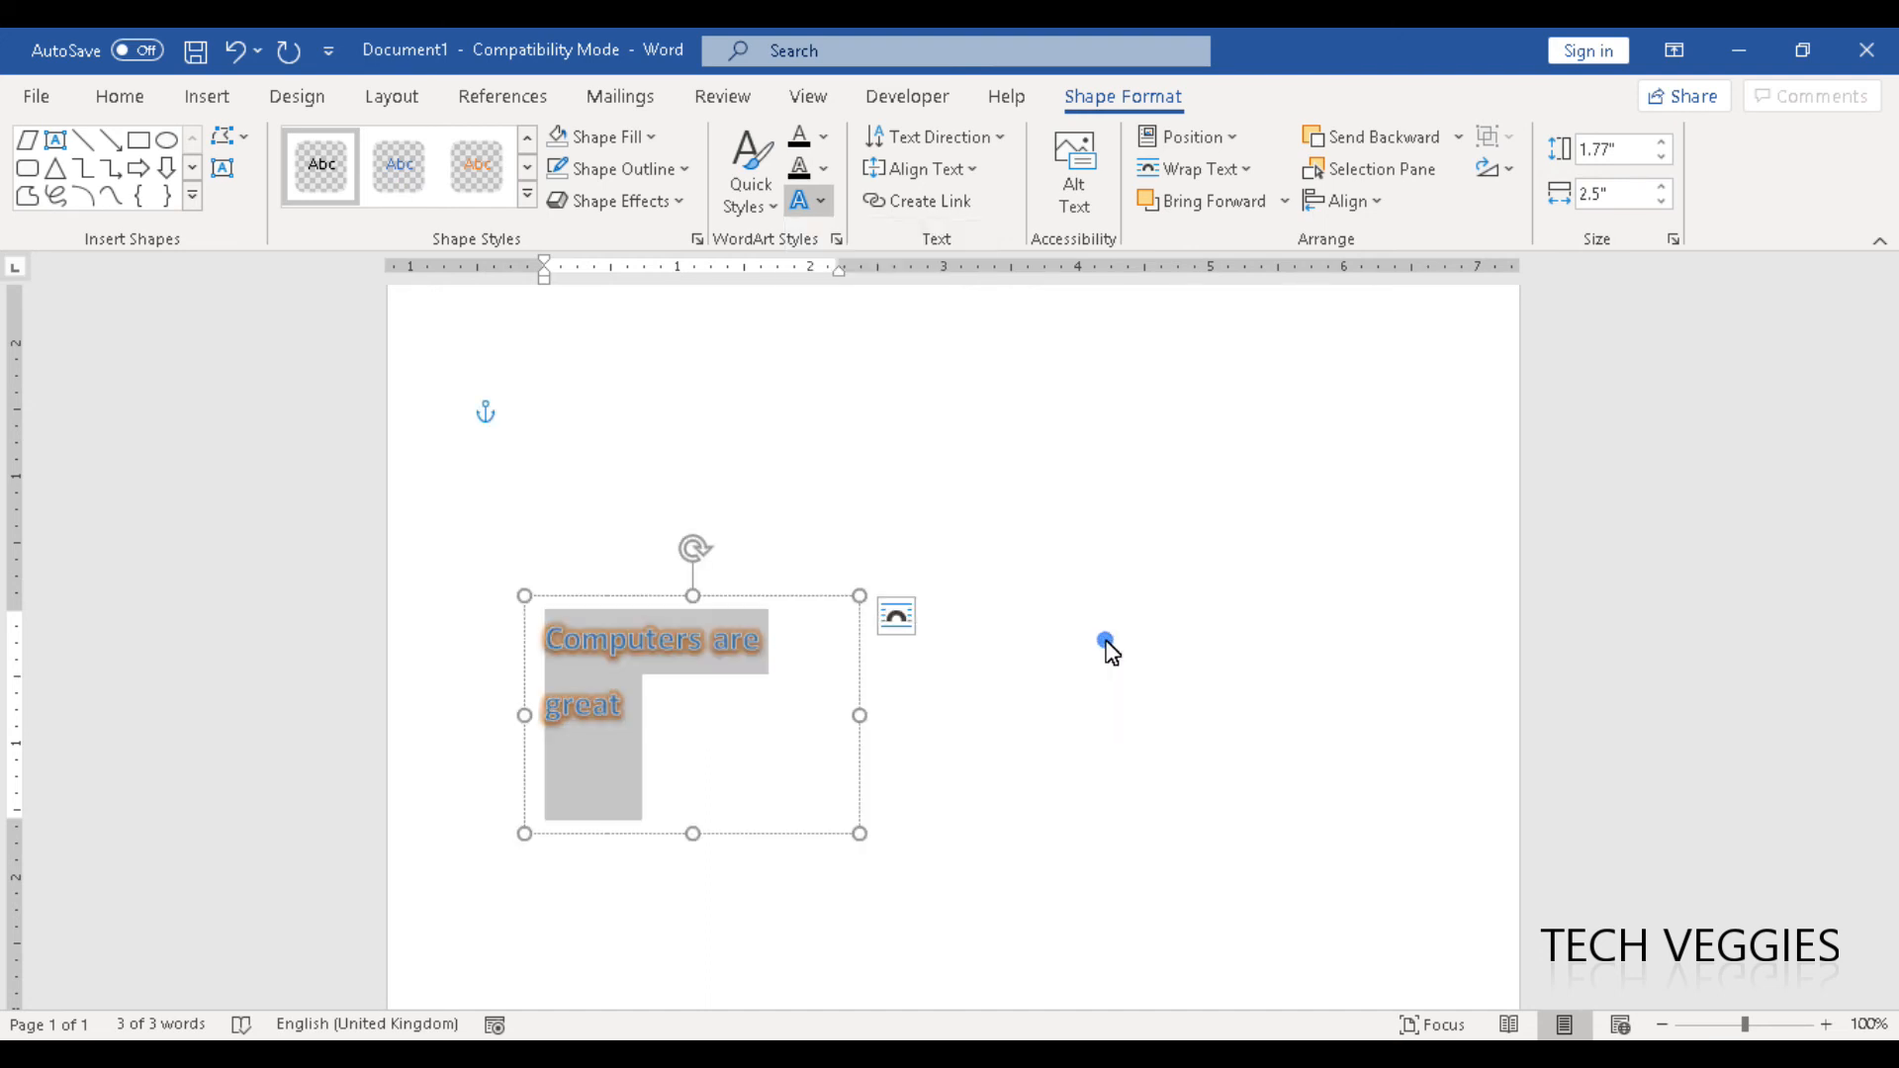
- Warp the text with a wave-shaped transform and deselect the text box
{"action": "left_click", "coordinate": [818, 207]}
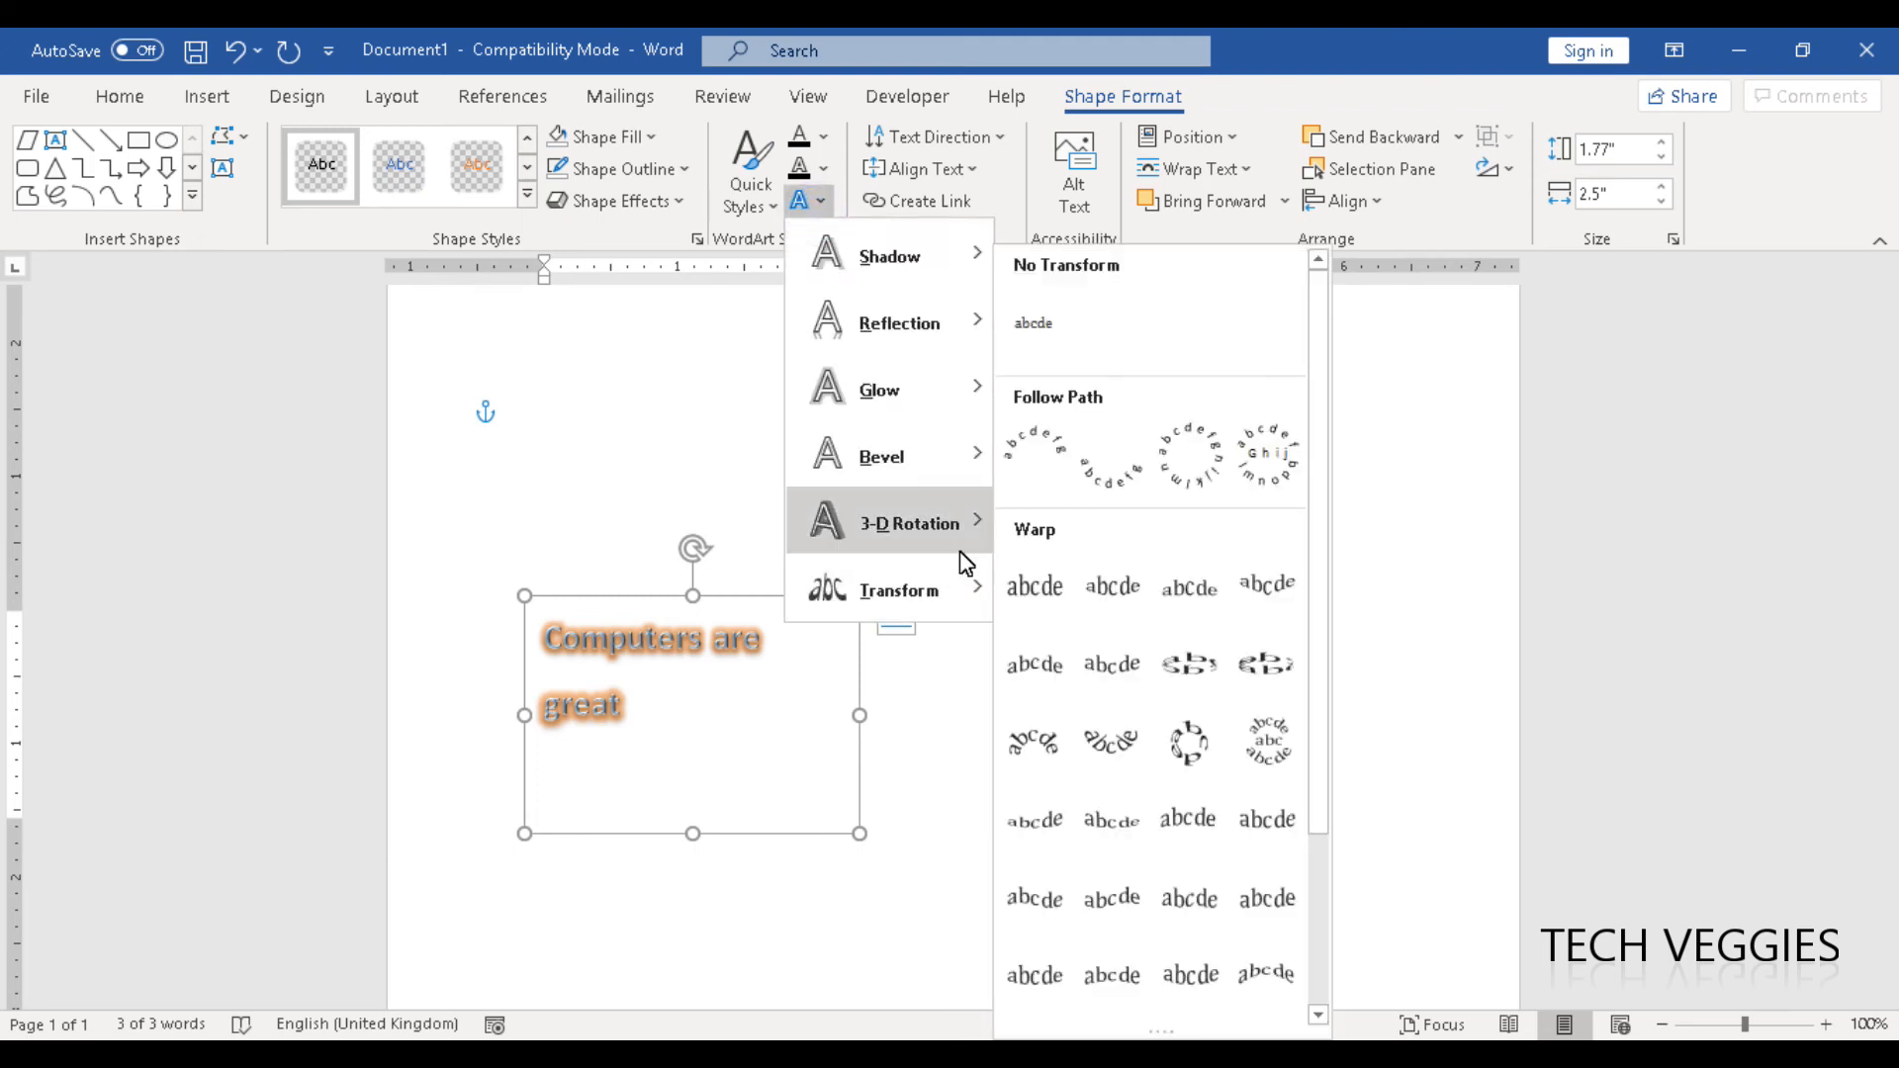
{"action": "mouse_move", "coordinate": [970, 600]}
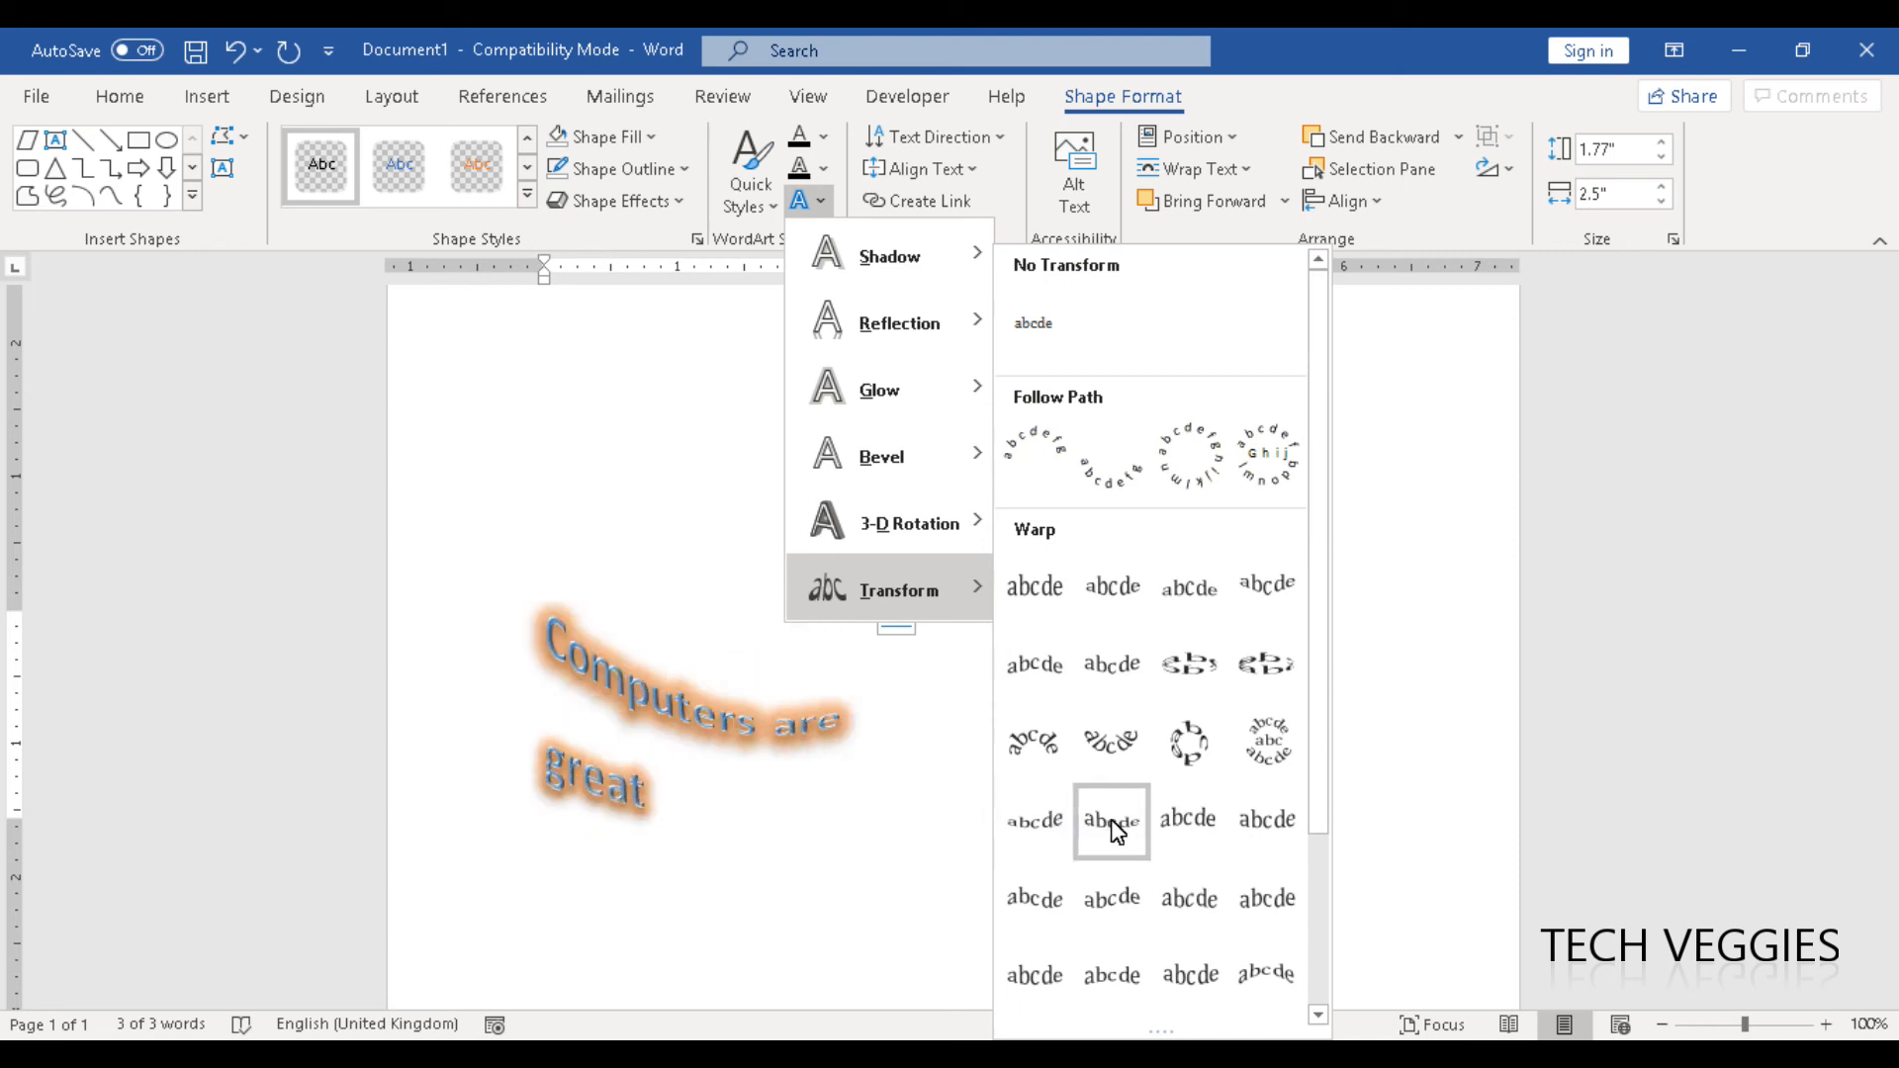
{"action": "left_click", "coordinate": [1141, 908]}
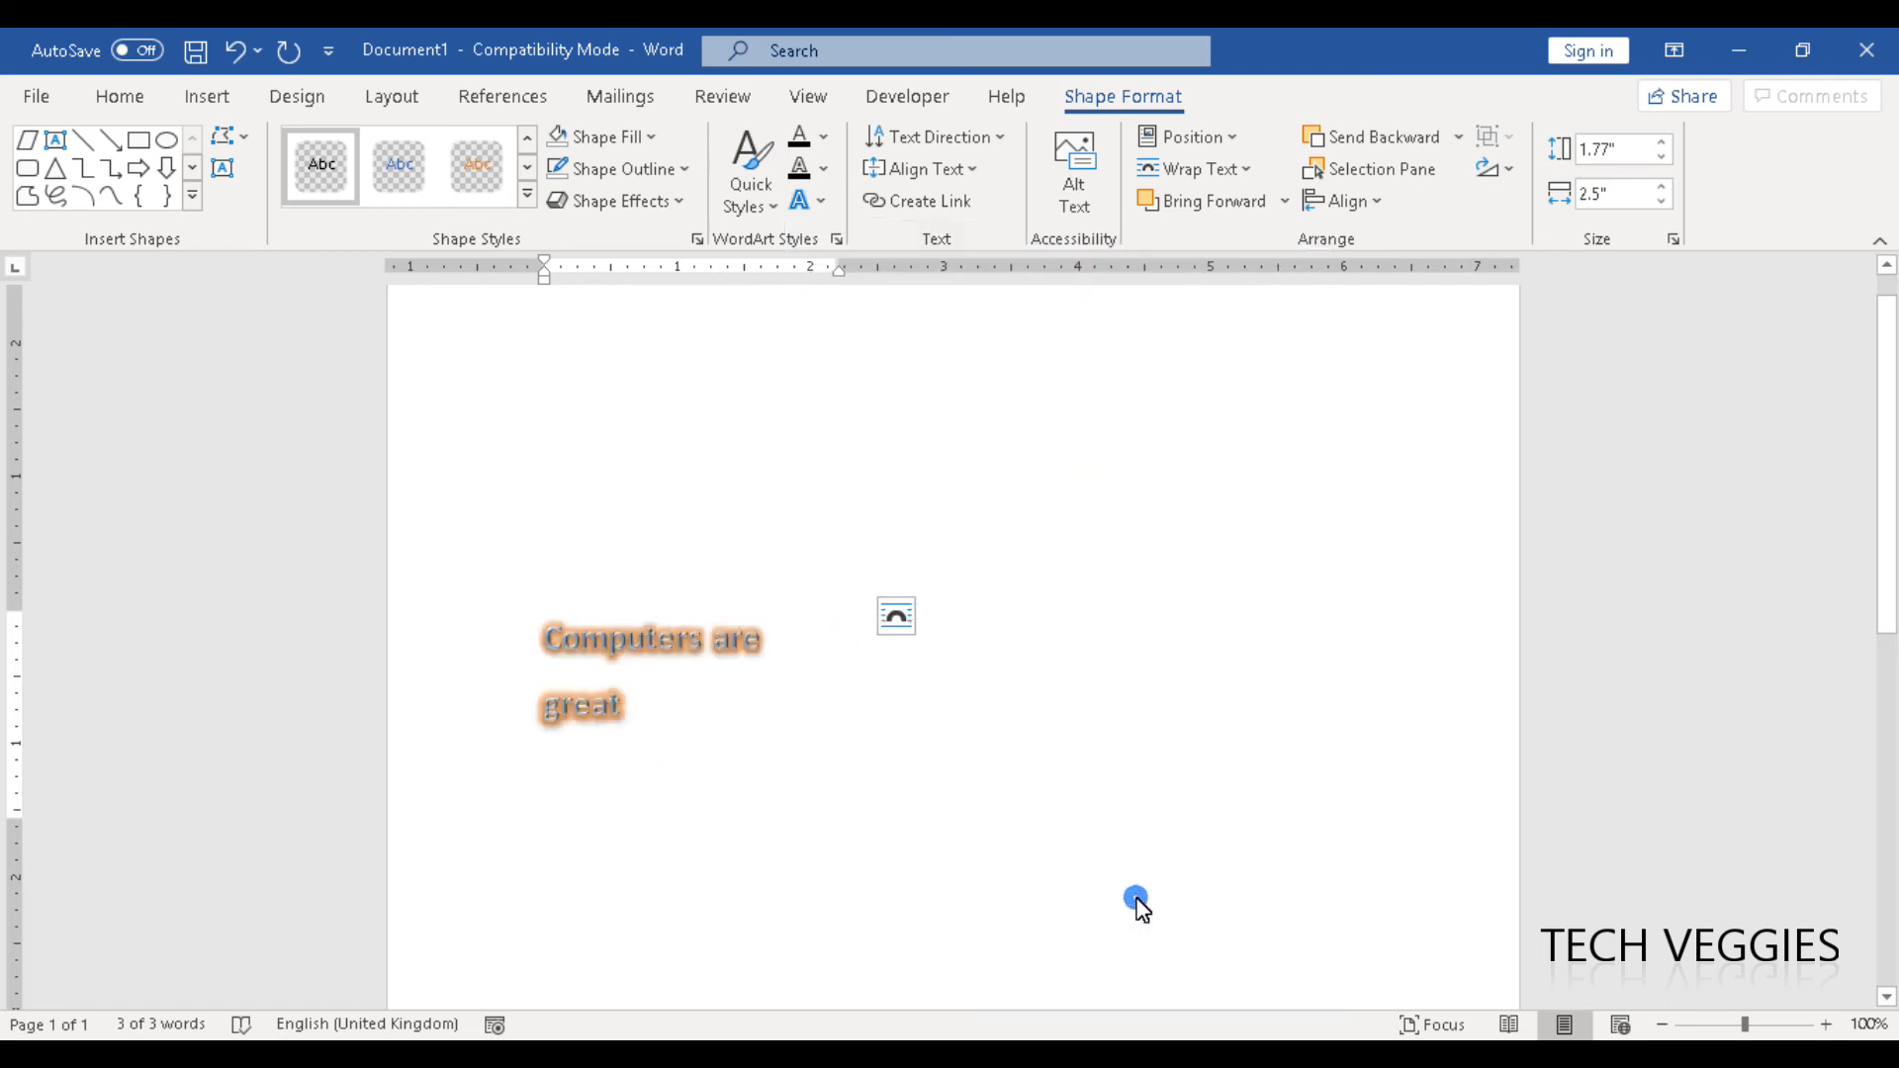
{"action": "left_click", "coordinate": [992, 729]}
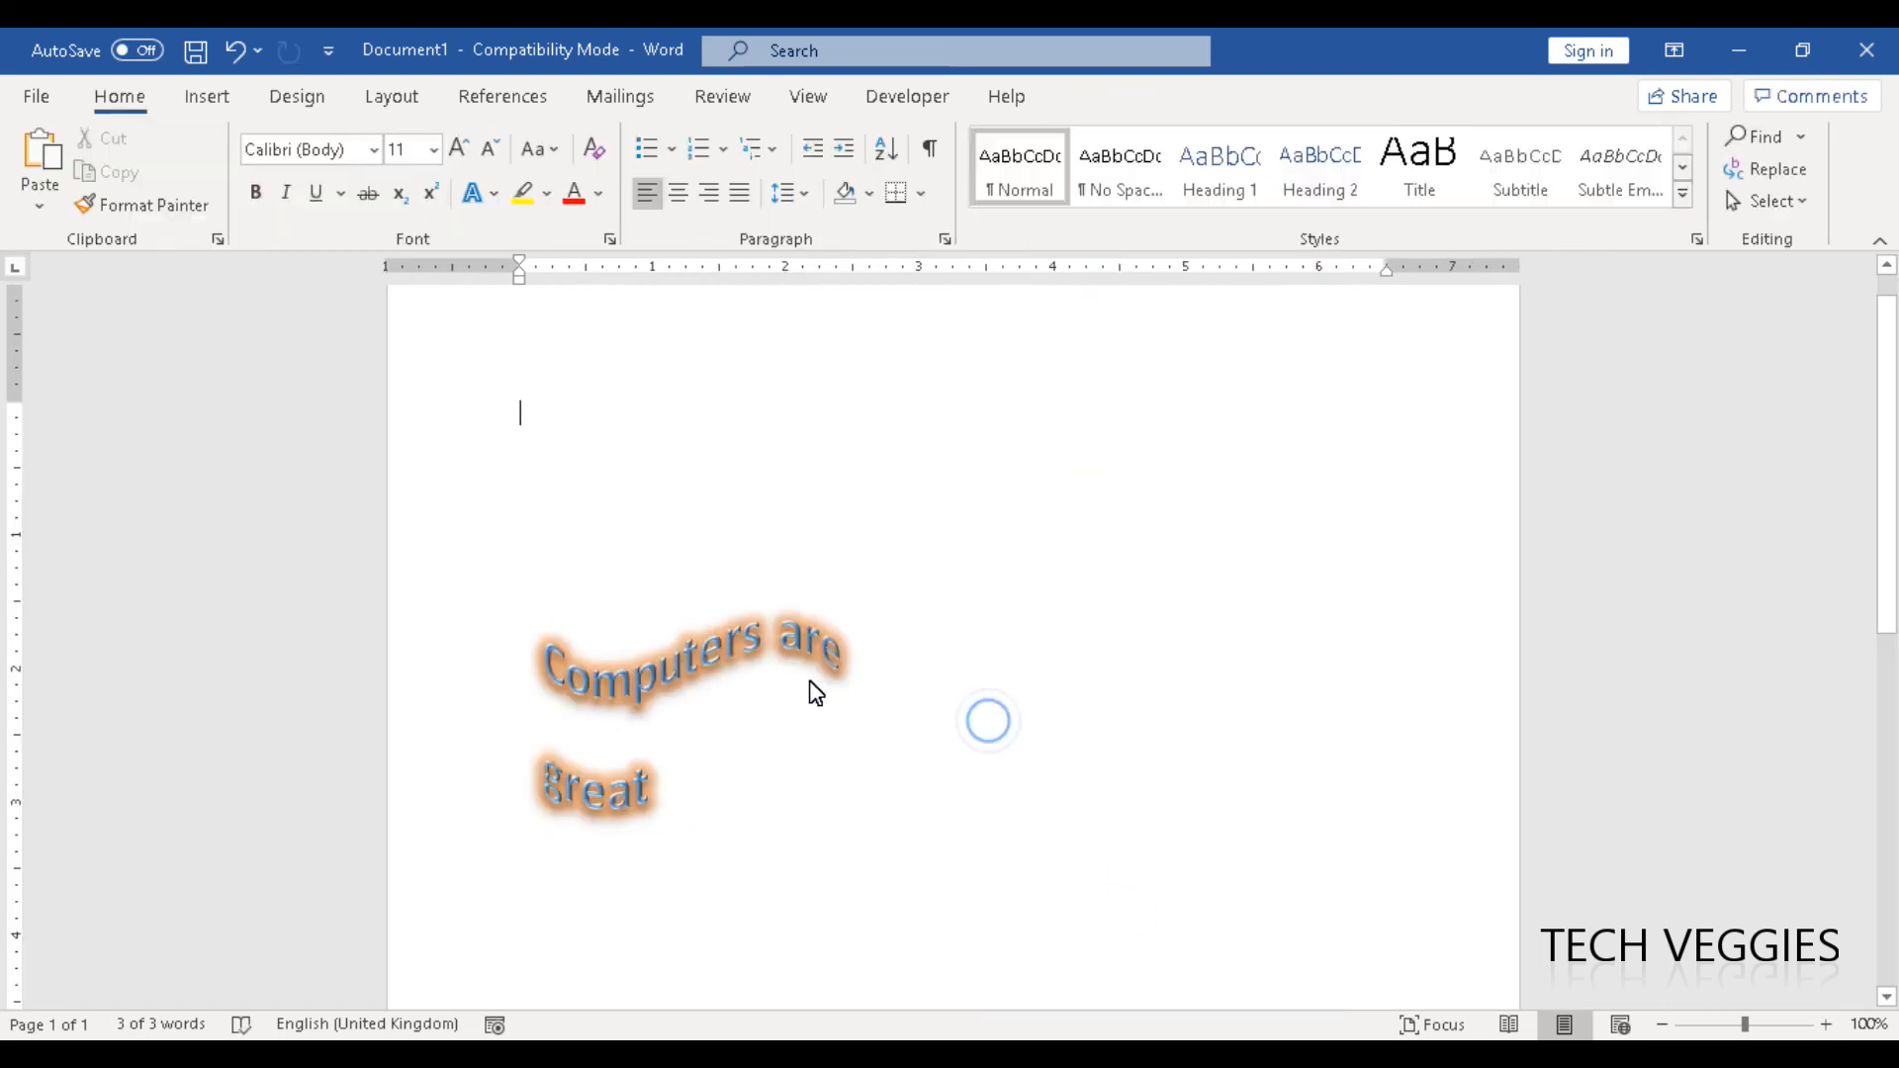
- Enlarge the text box to about 1.92" high by 5.16" wide so the warped text spreads across the page
{"action": "left_click", "coordinate": [808, 683]}
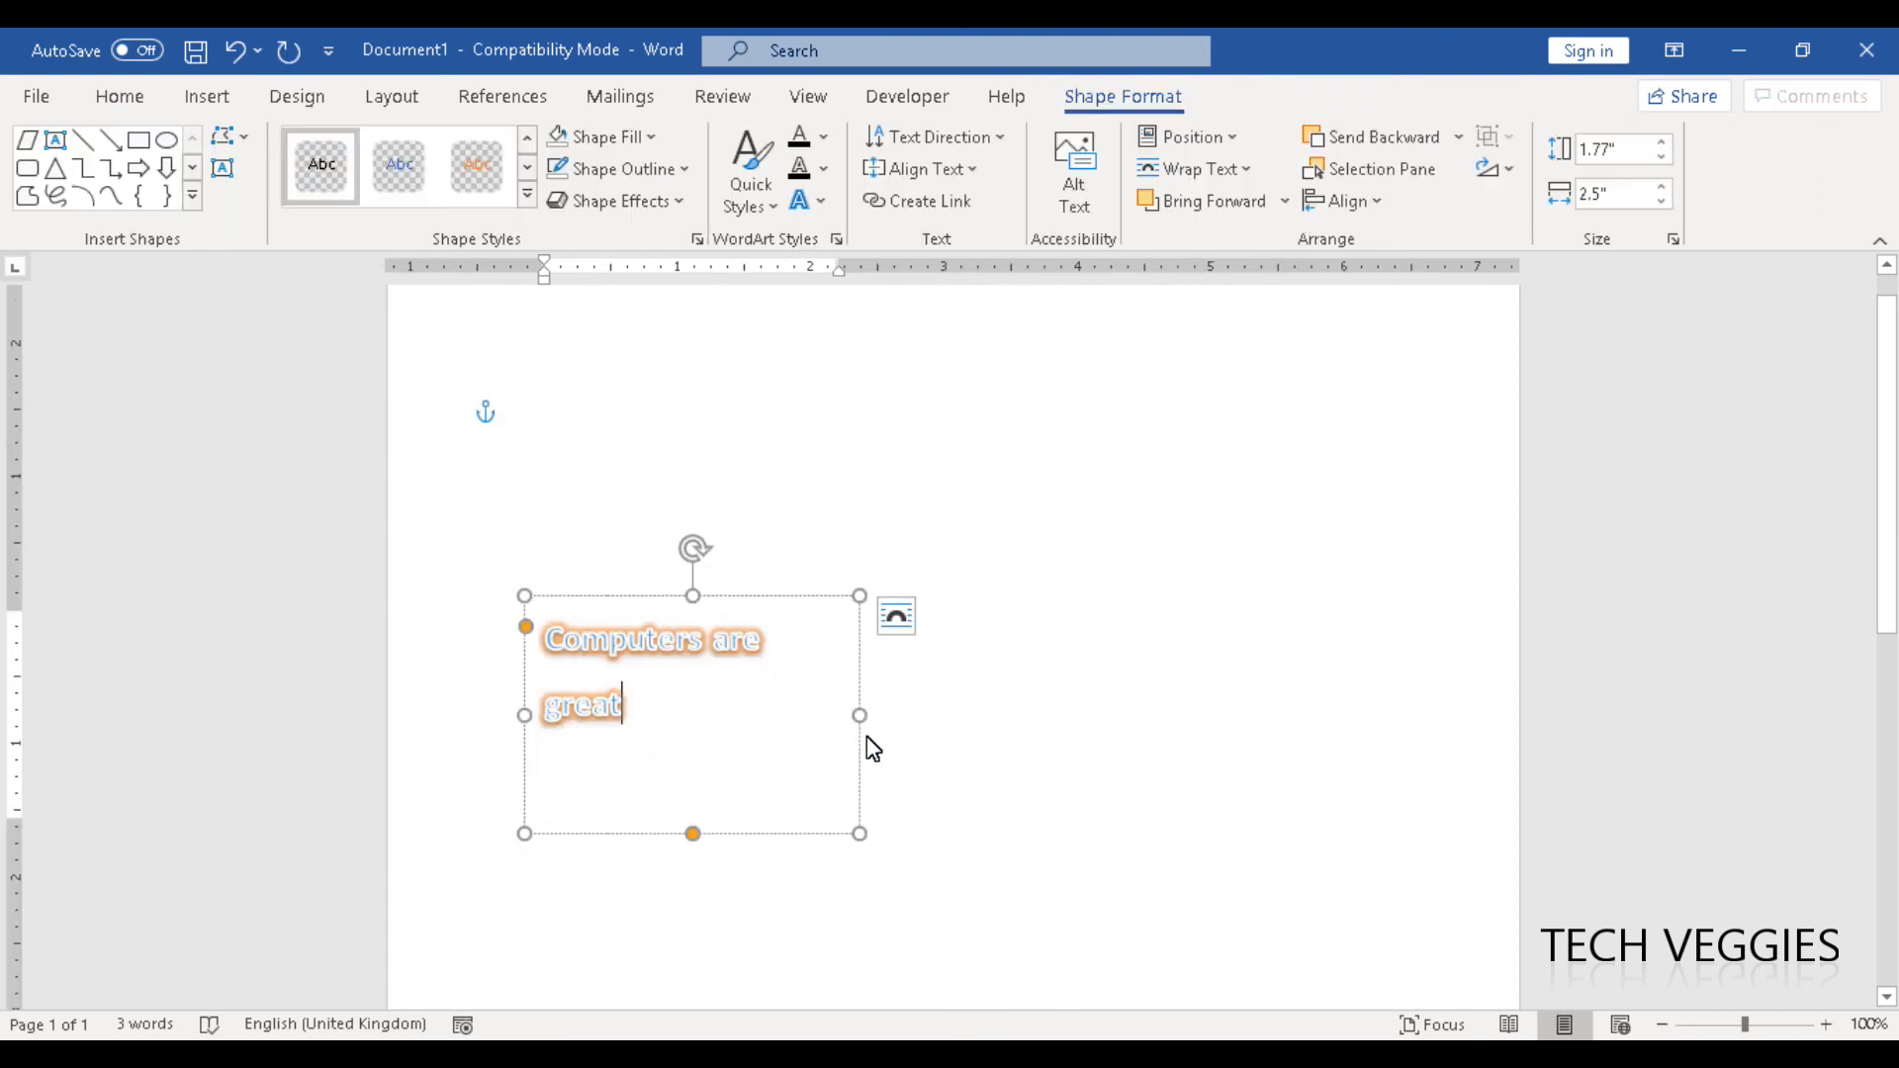
{"action": "left_click_drag", "start_coordinate": [863, 836], "coordinate": [907, 860]}
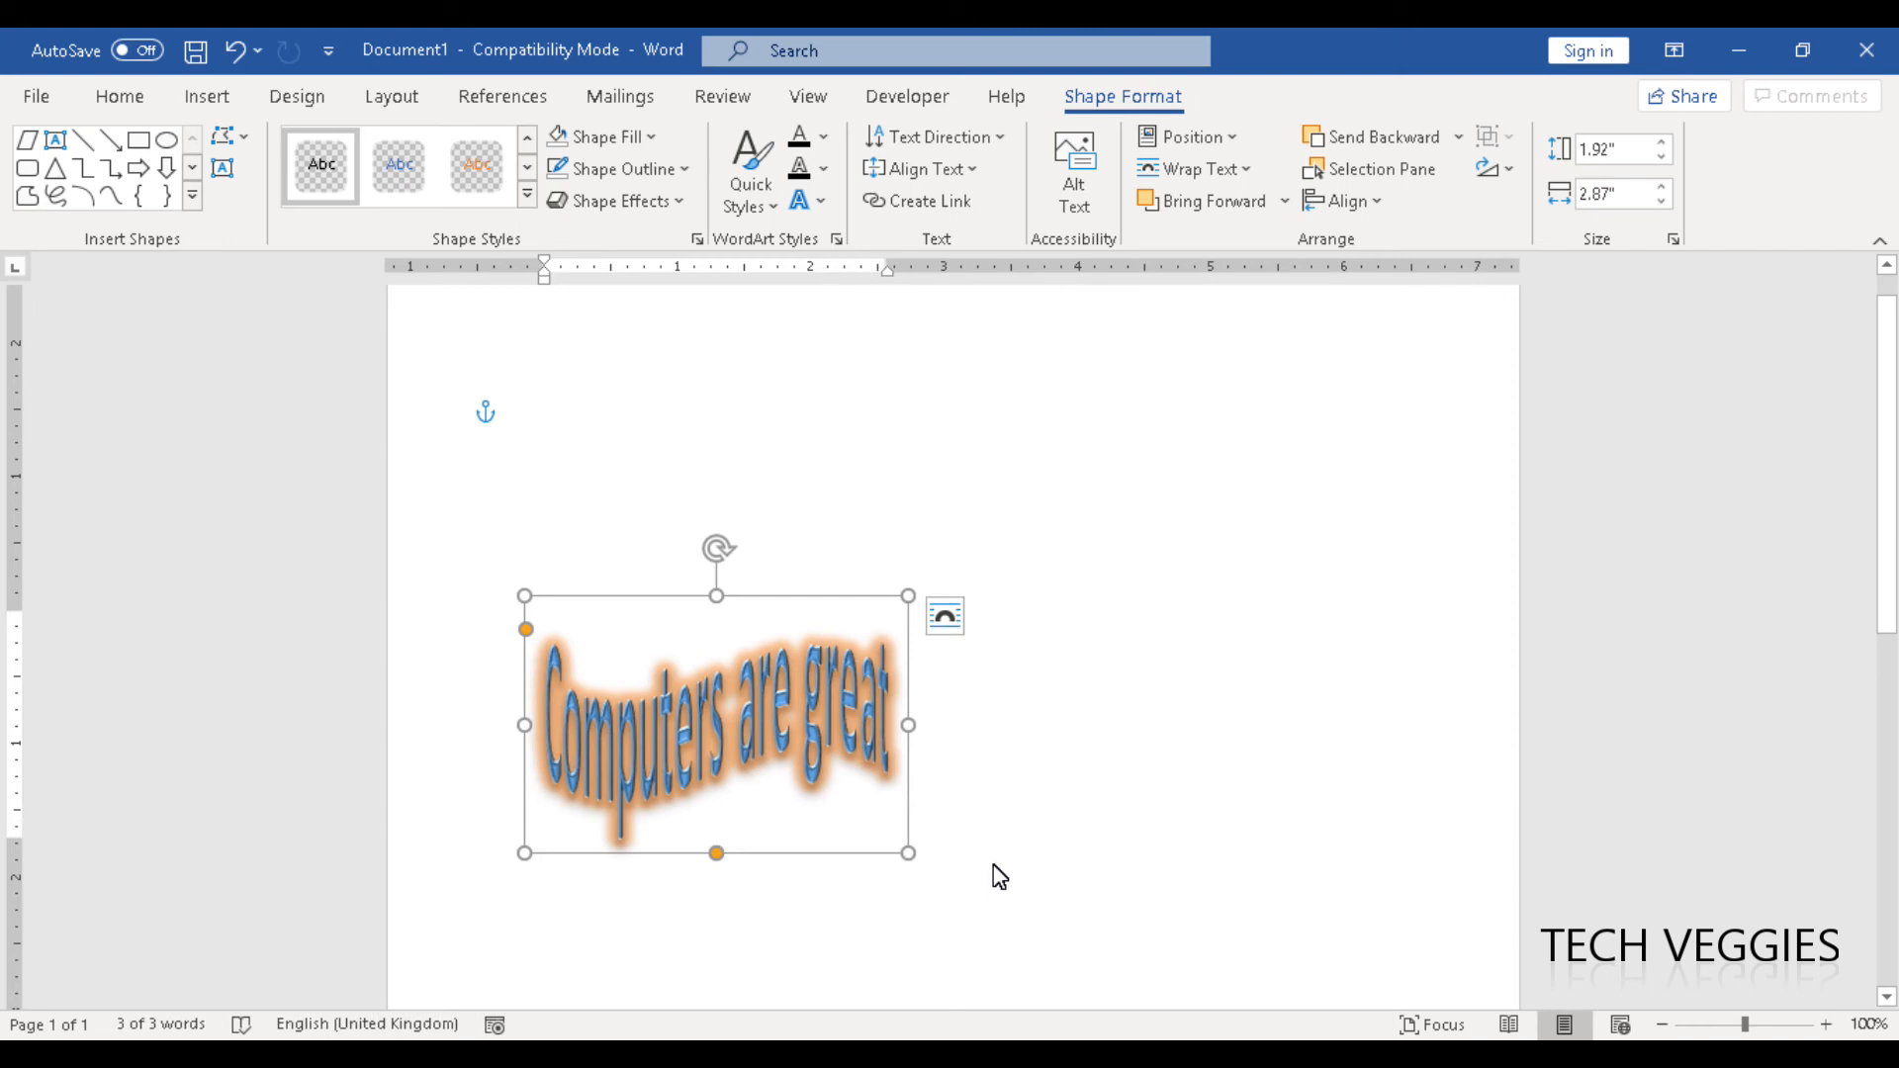
{"action": "left_click_drag", "start_coordinate": [908, 728], "coordinate": [1149, 757]}
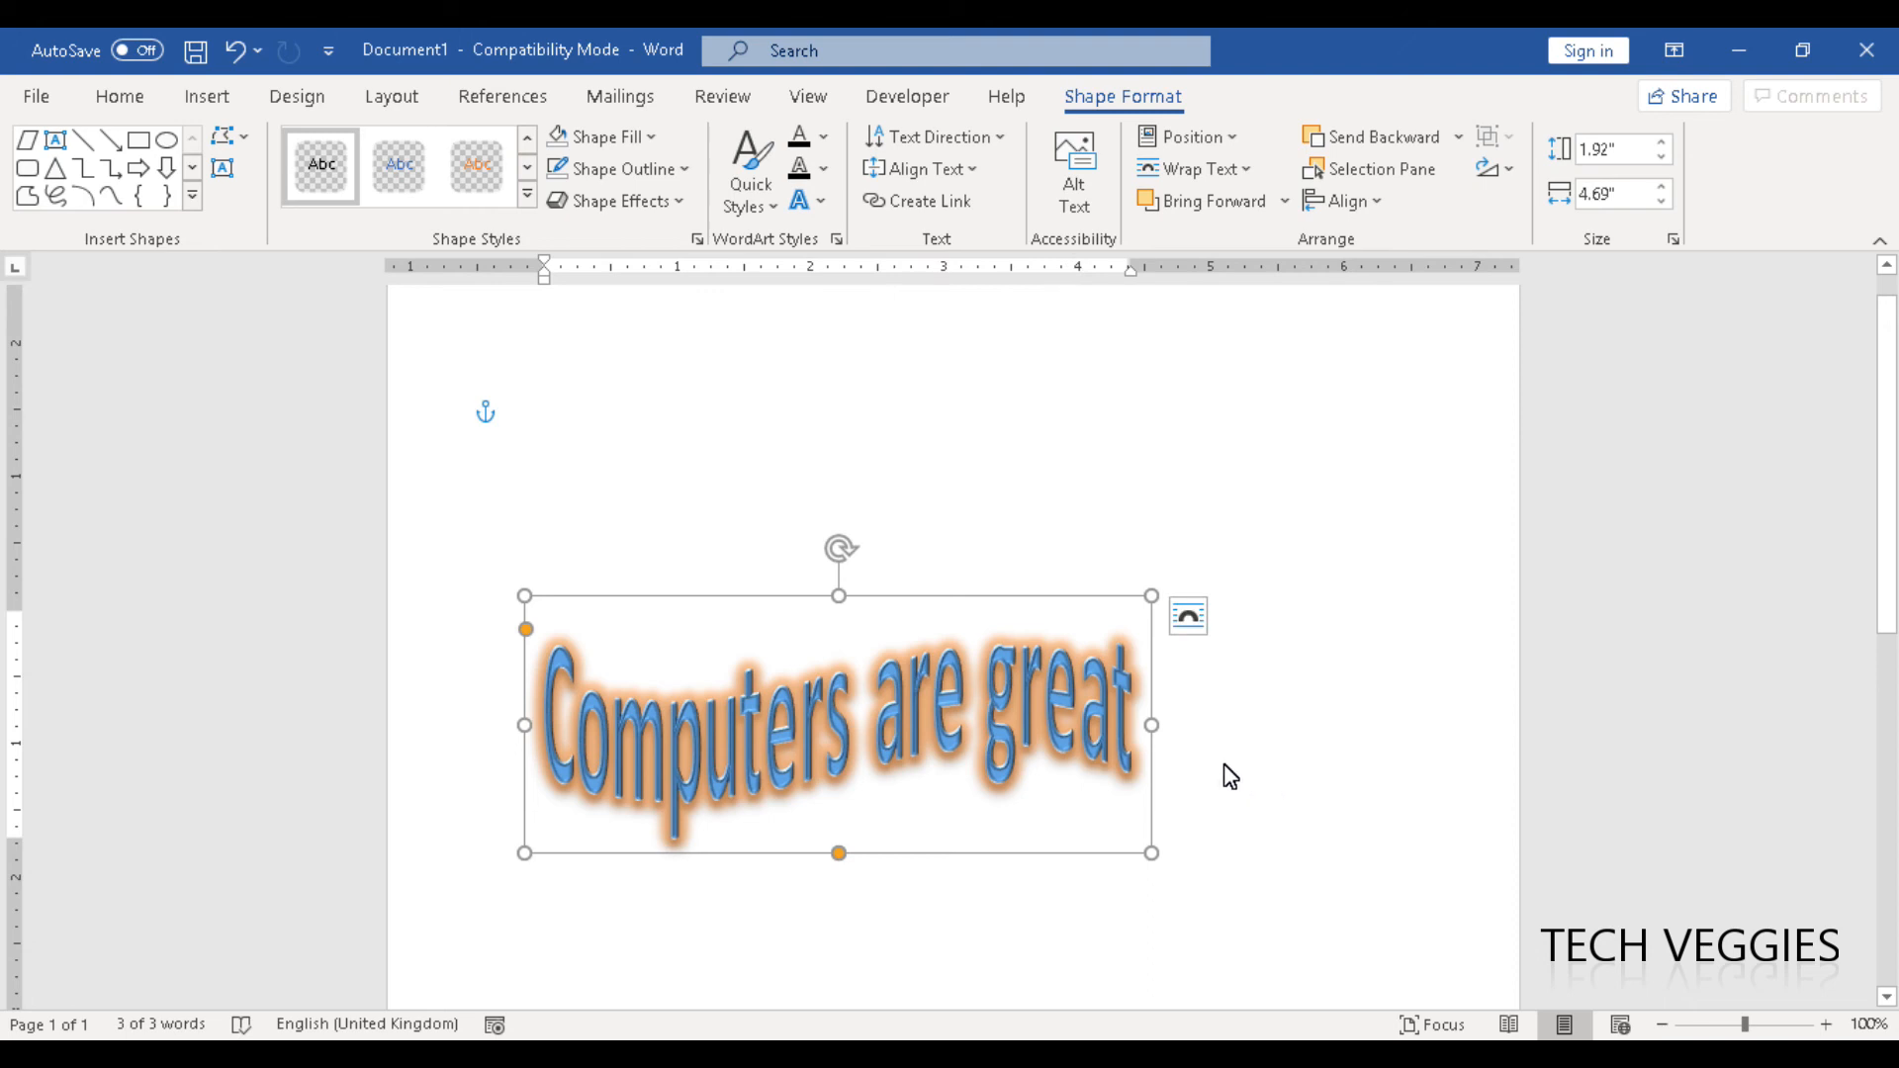
{"action": "left_click_drag", "start_coordinate": [1153, 726], "coordinate": [1215, 738]}
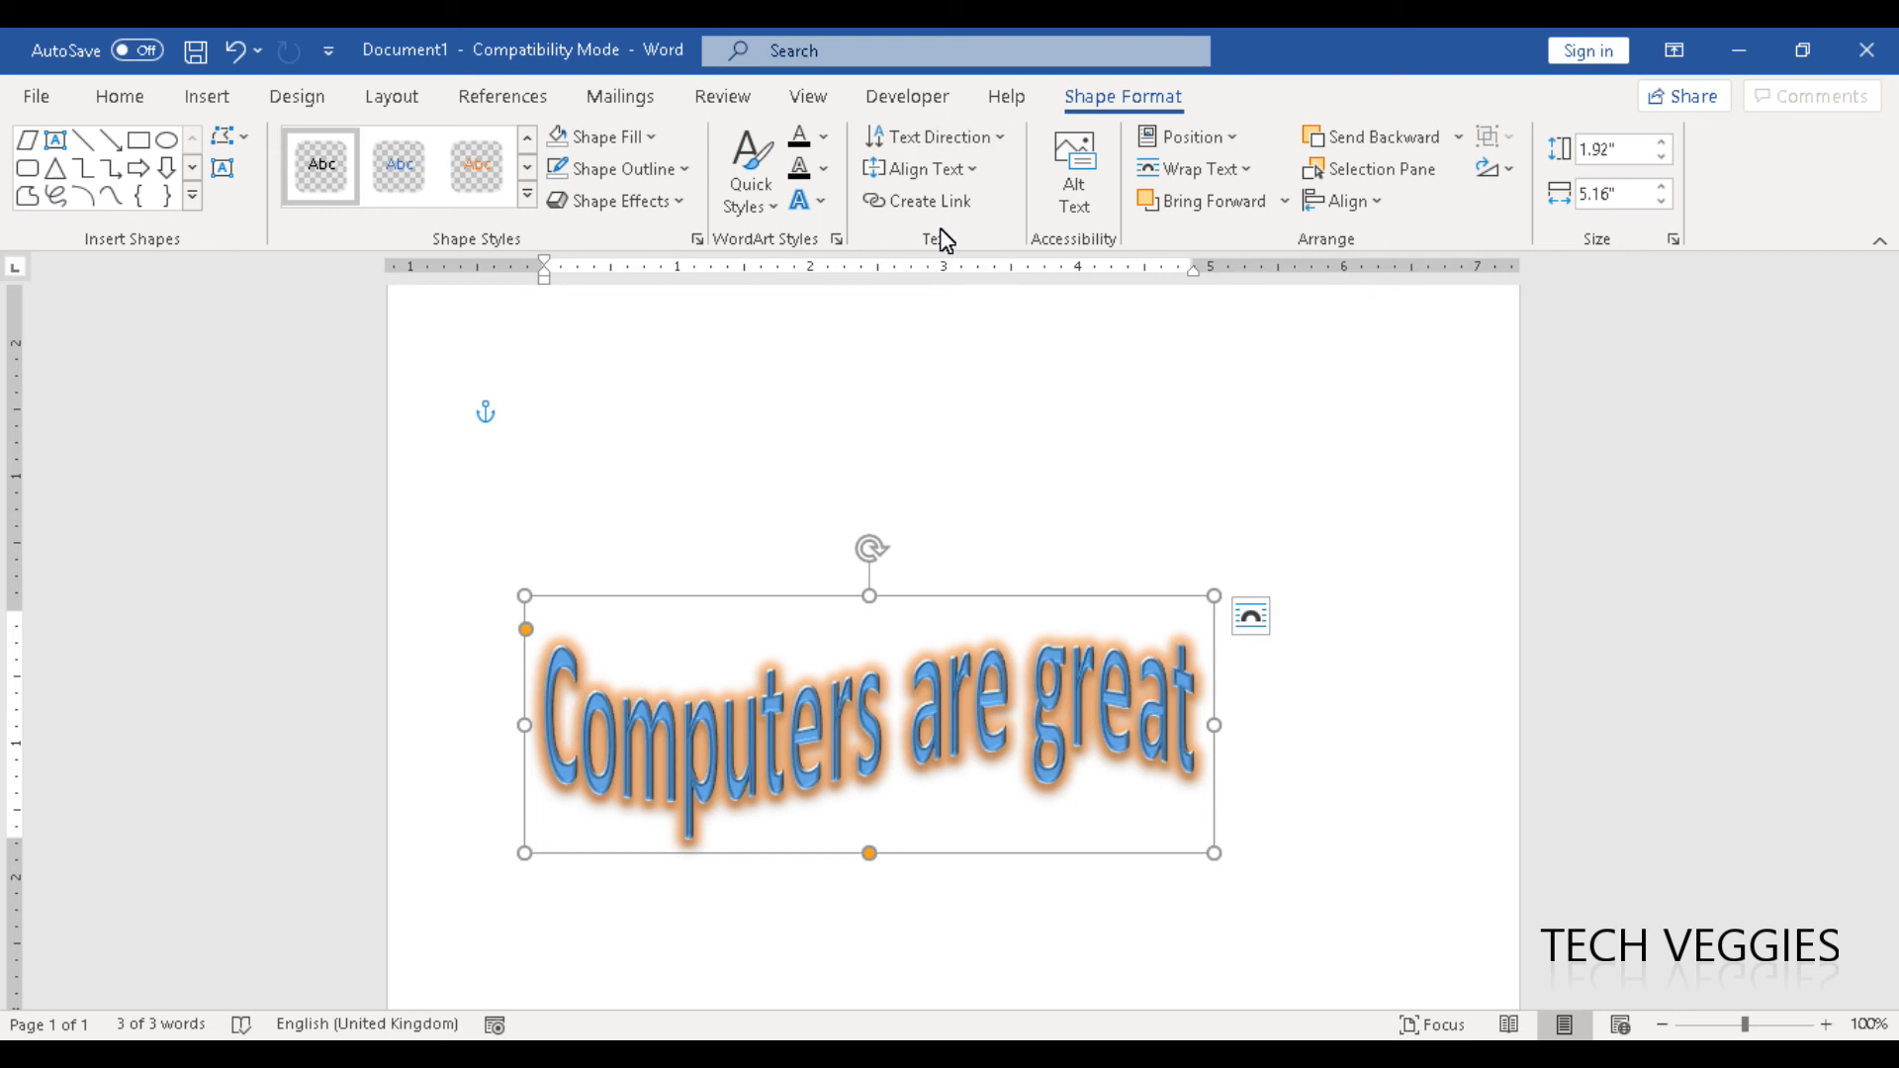
- Try the 90° and 270° rotated text directions on the text box, restore Horizontal, and deselect the box
{"action": "left_click", "coordinate": [1009, 147]}
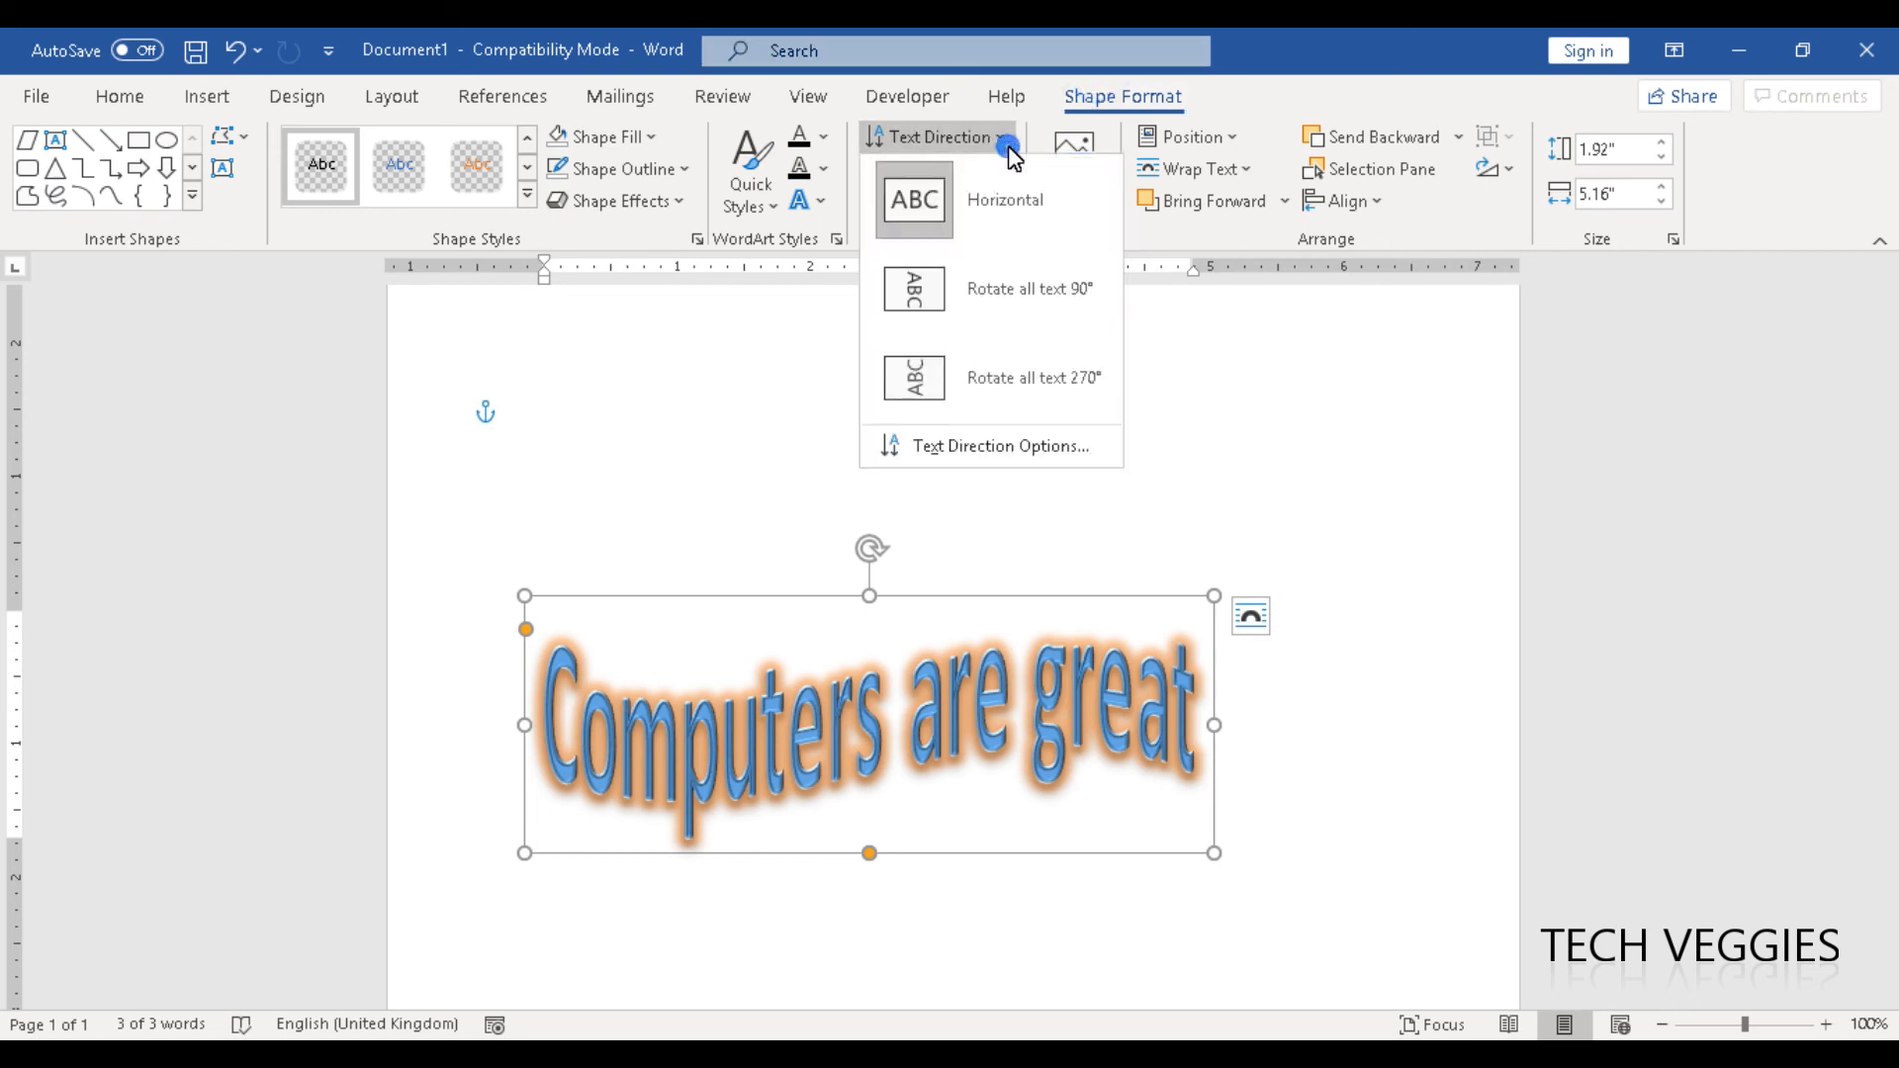
{"action": "left_click", "coordinate": [977, 289]}
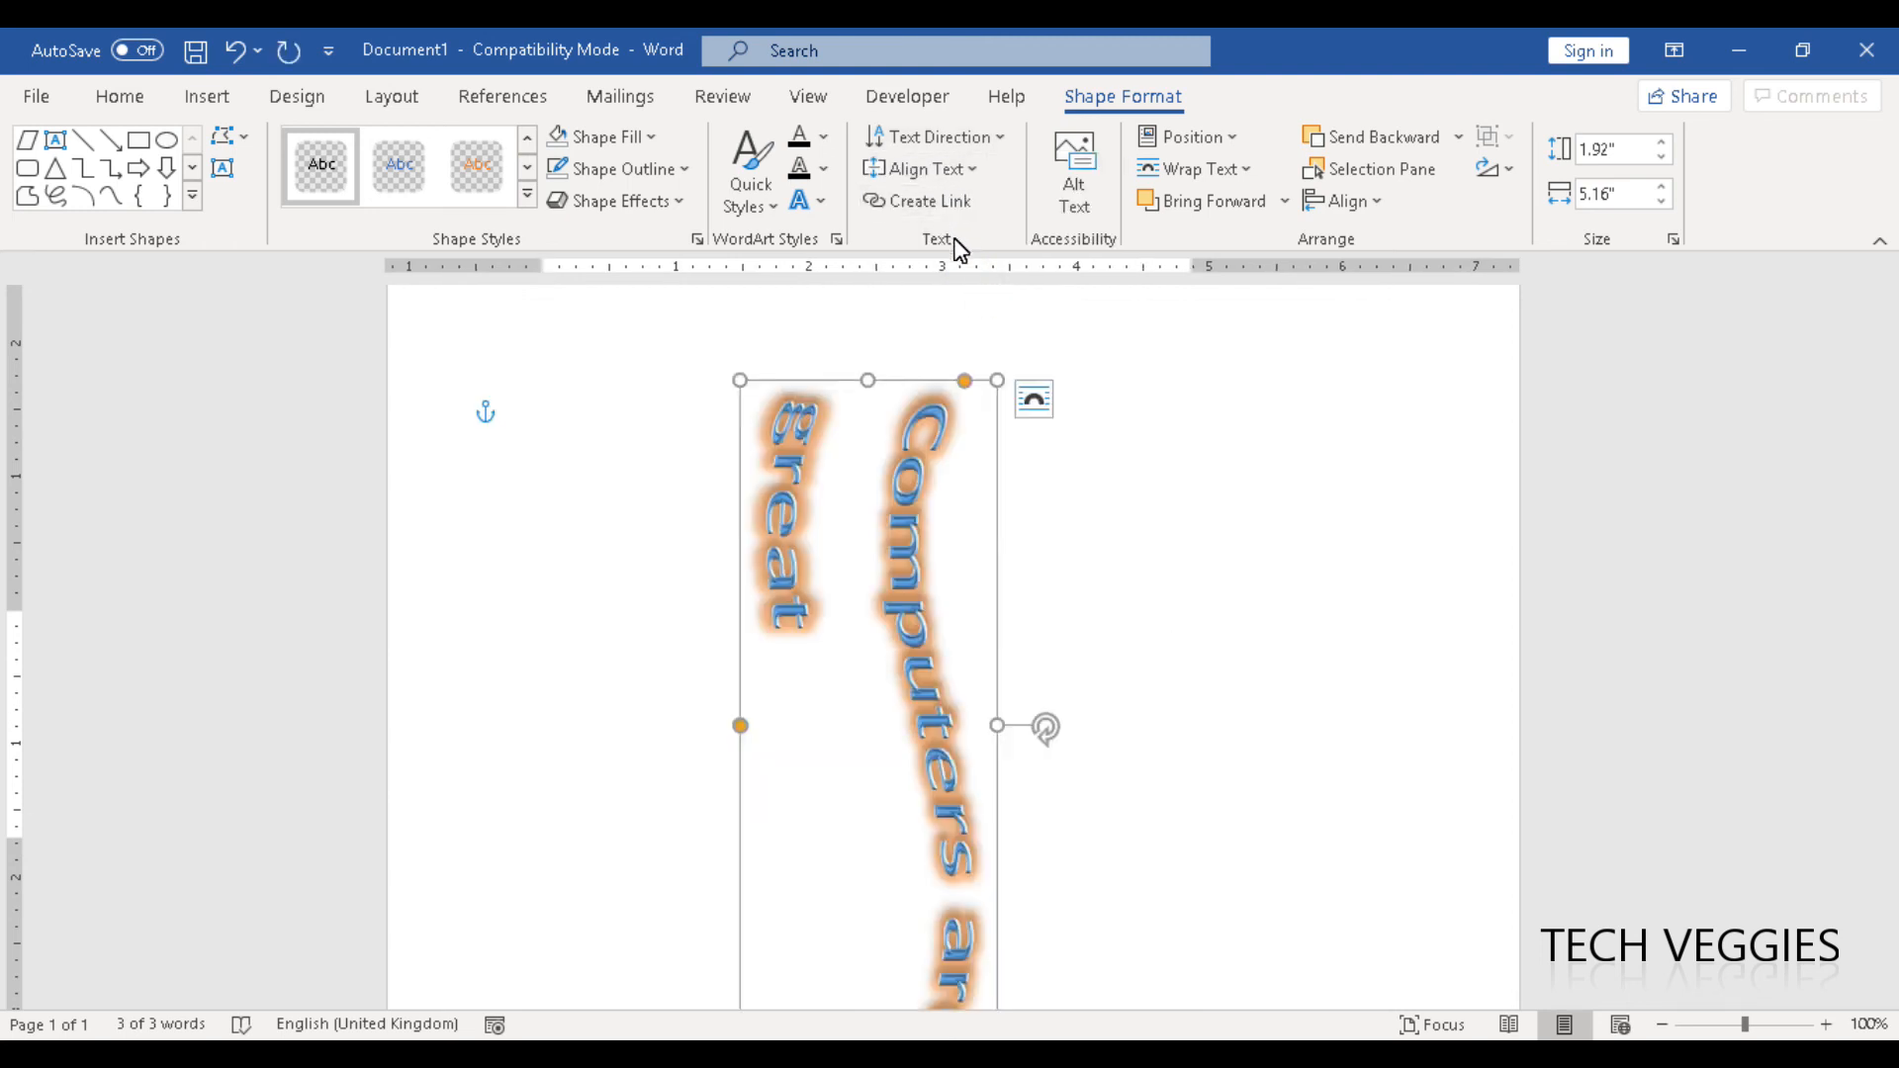
{"action": "left_click", "coordinate": [979, 145]}
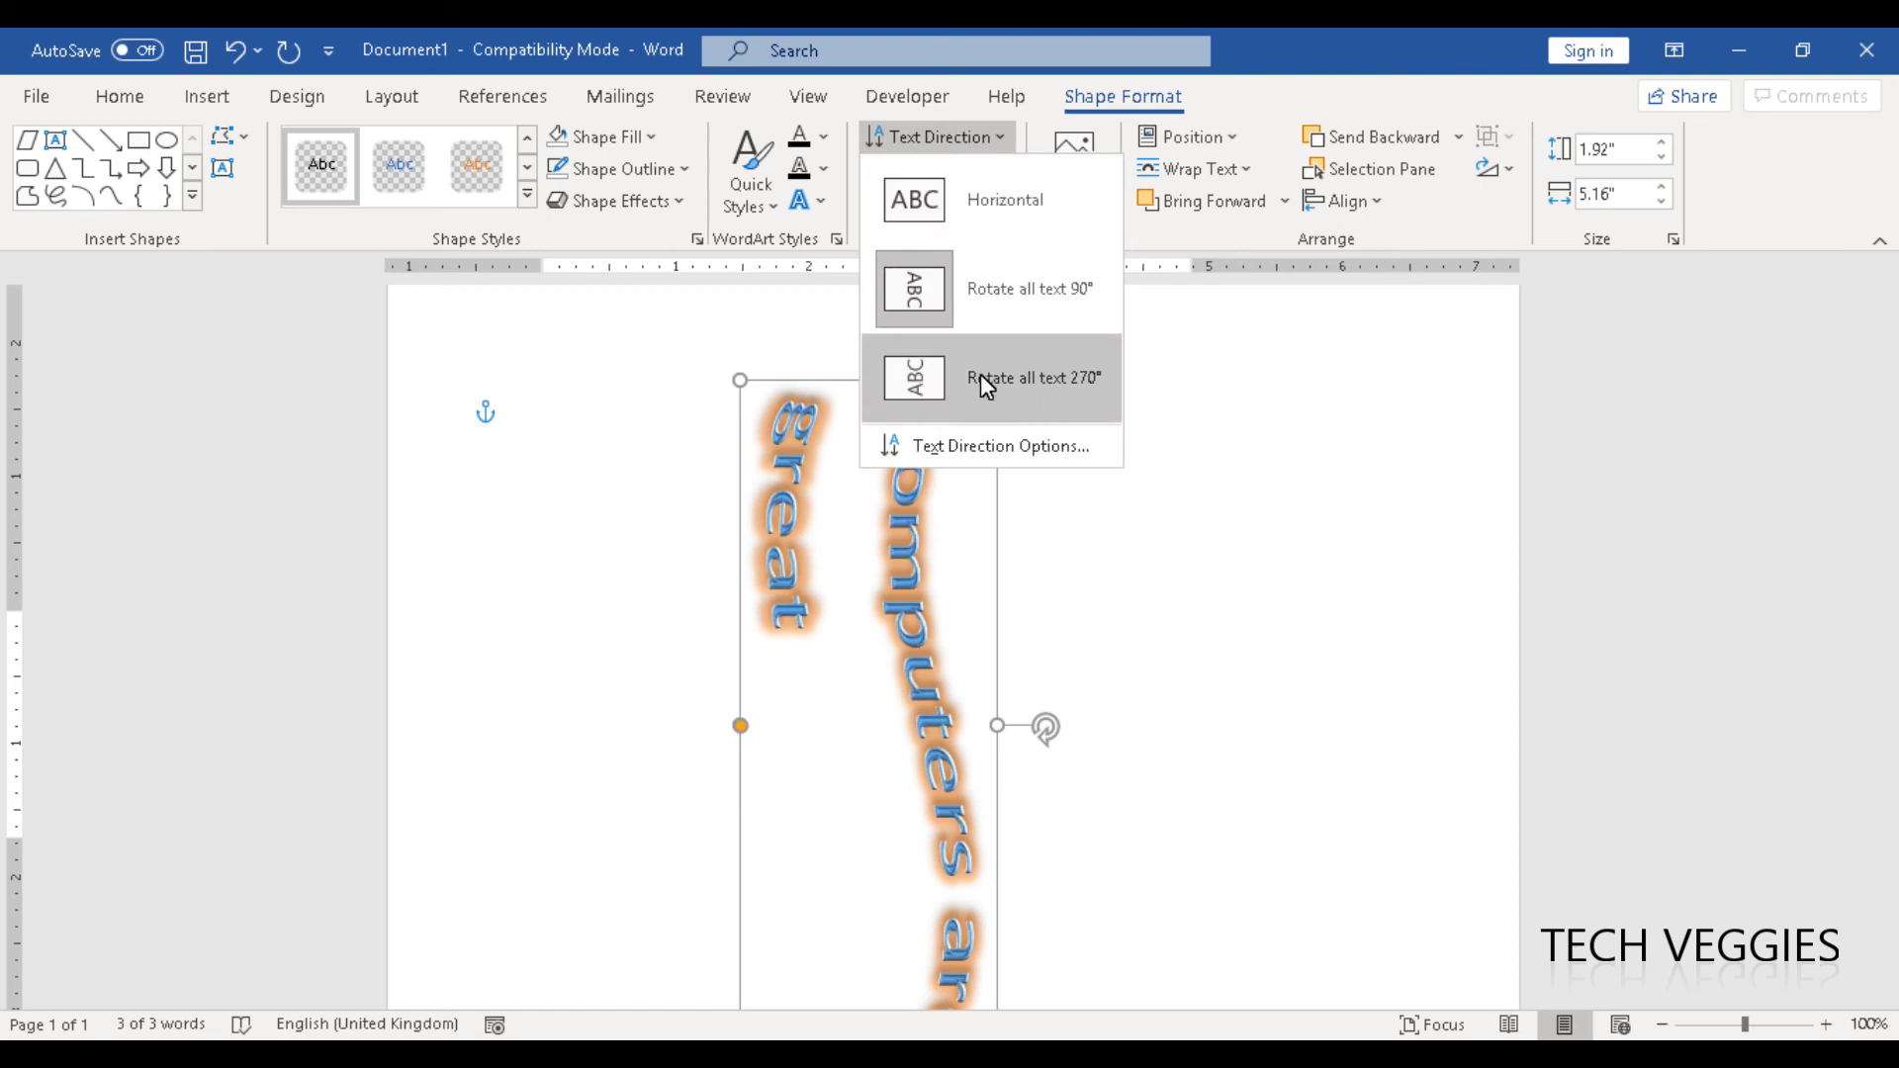
{"action": "left_click", "coordinate": [936, 377]}
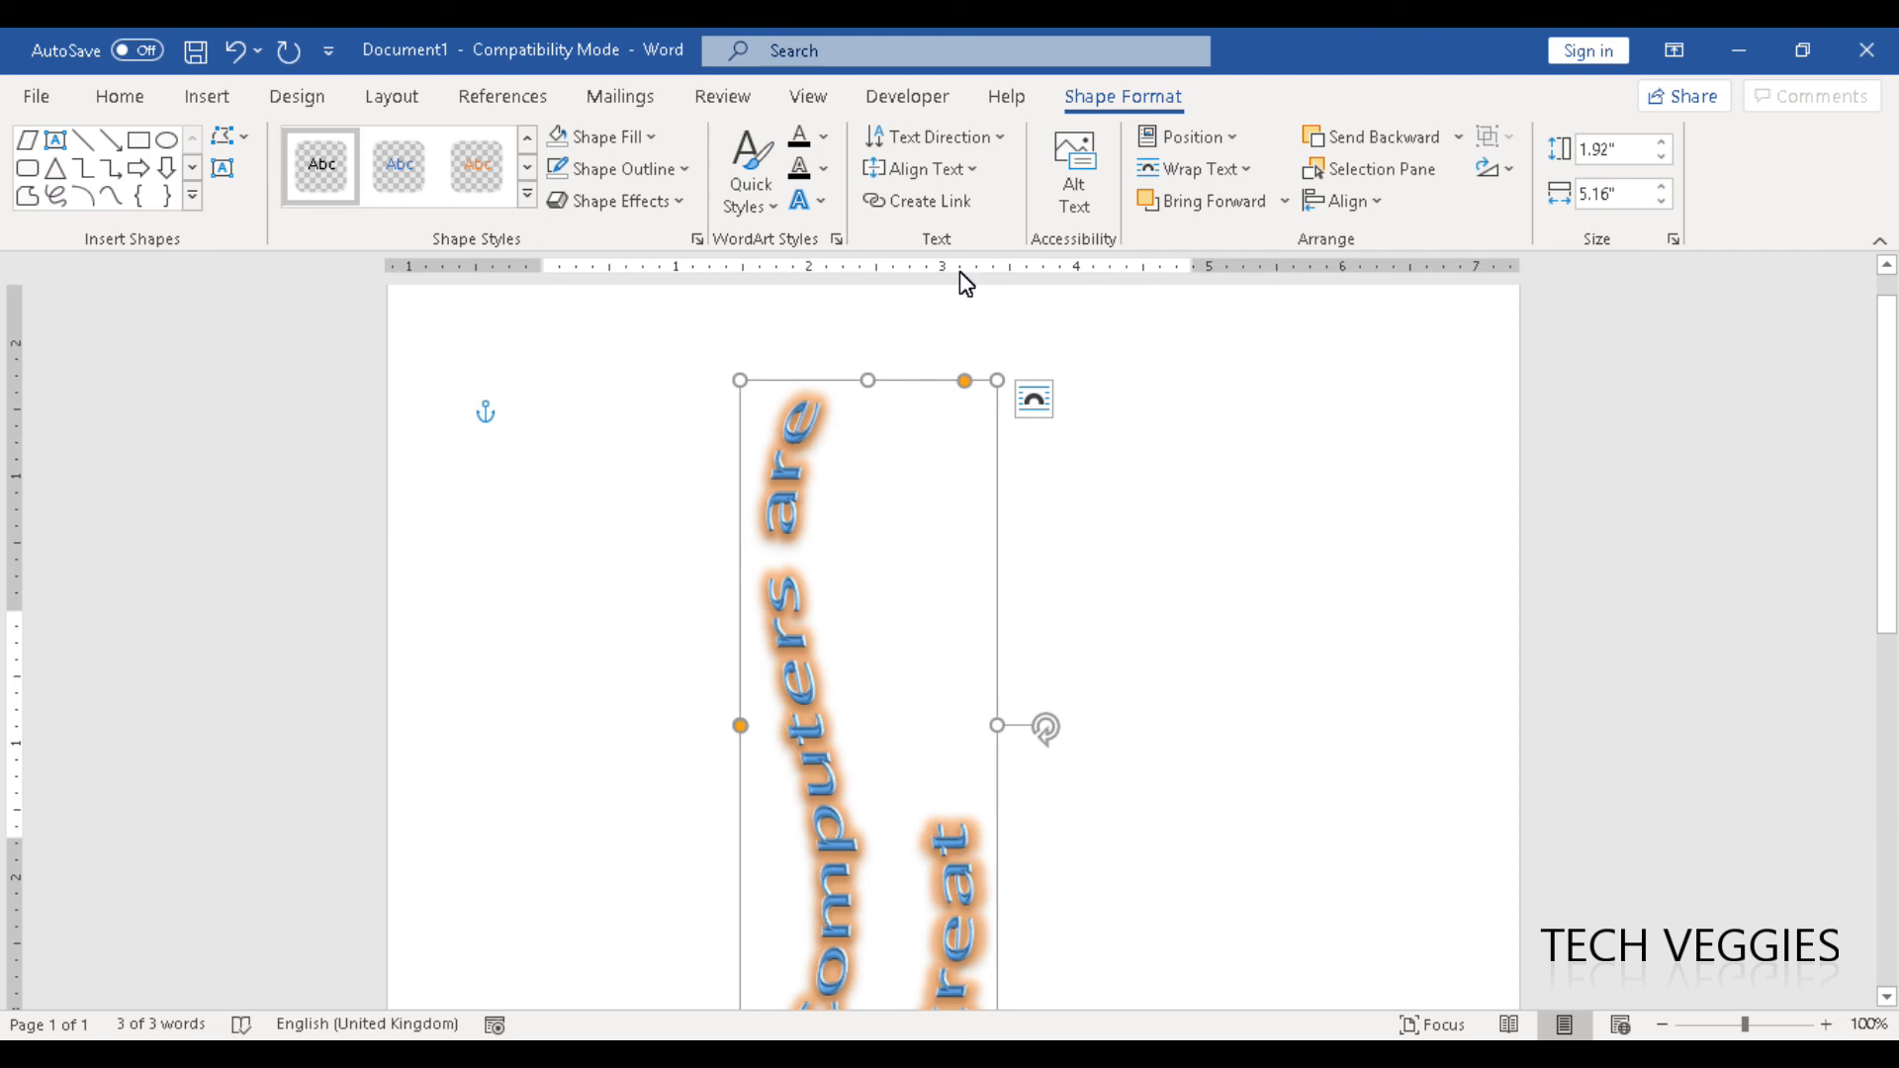
{"action": "left_click", "coordinate": [945, 141]}
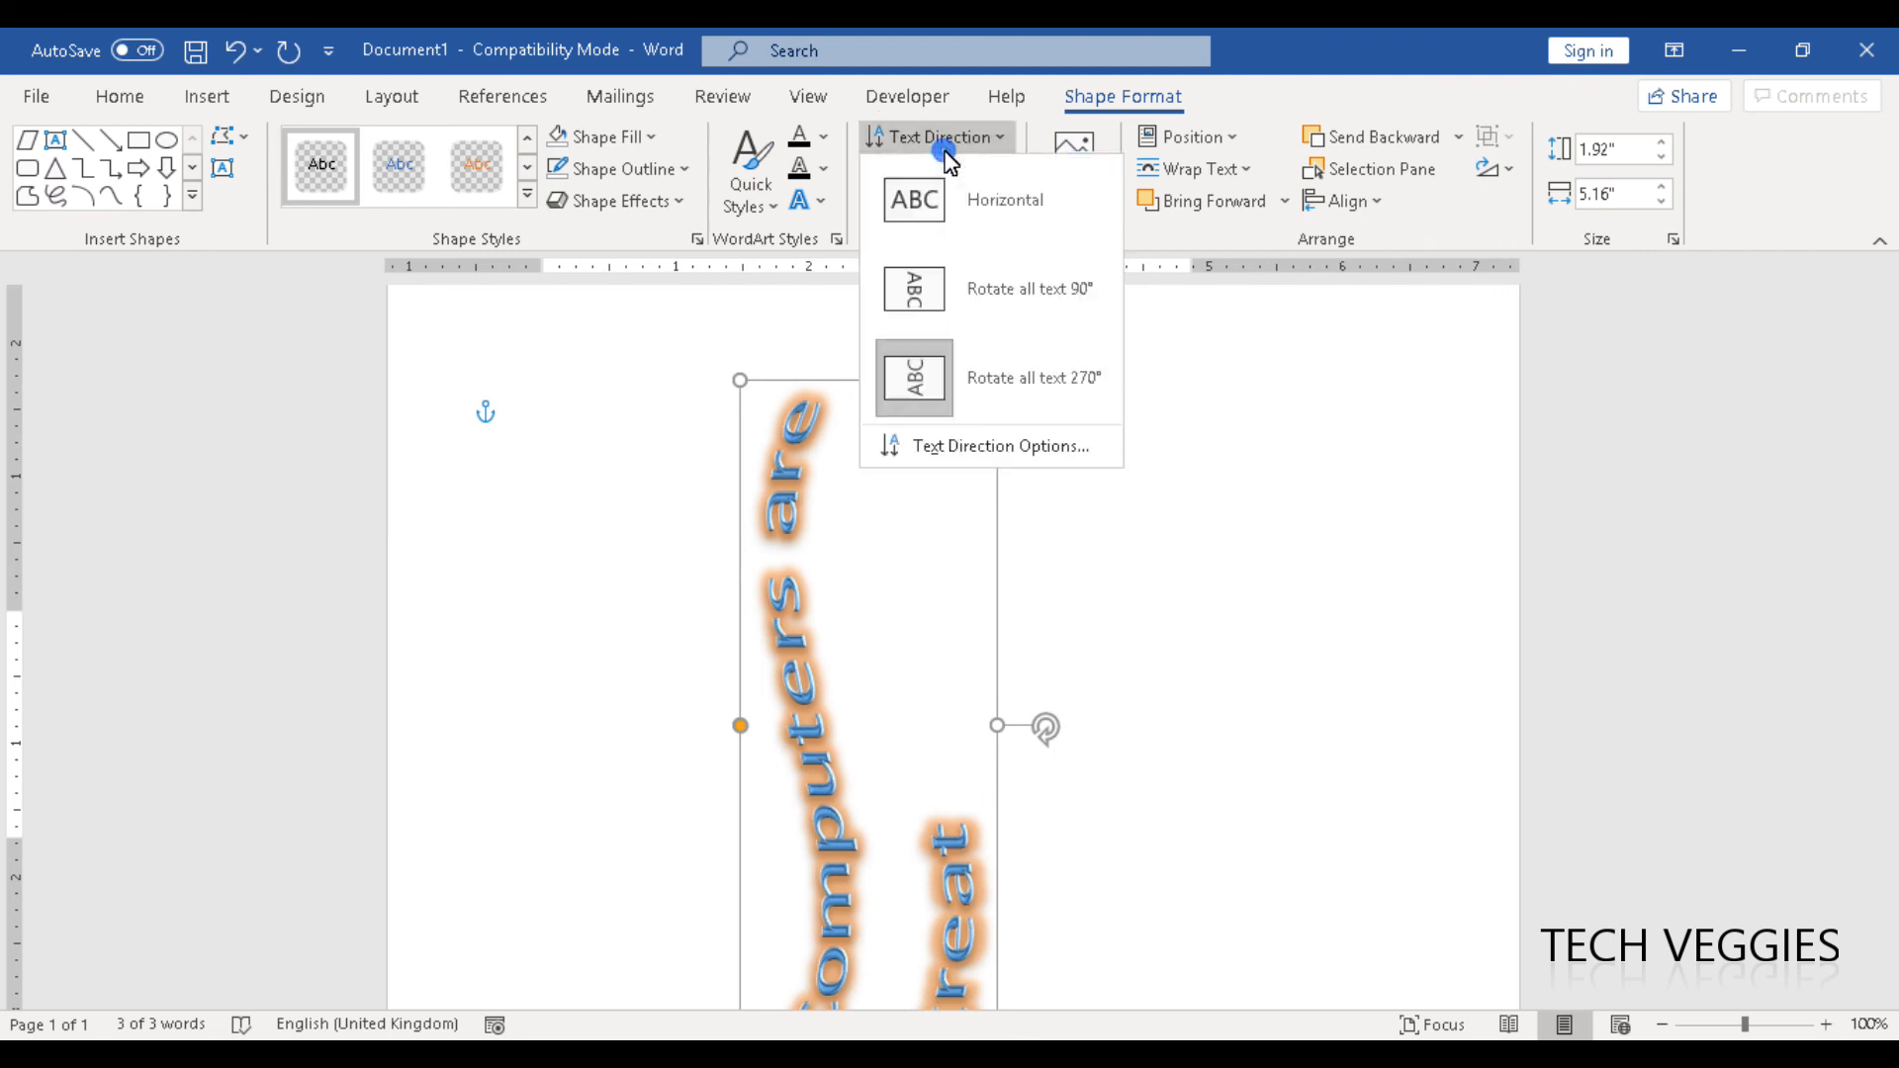
{"action": "left_click", "coordinate": [1012, 281]}
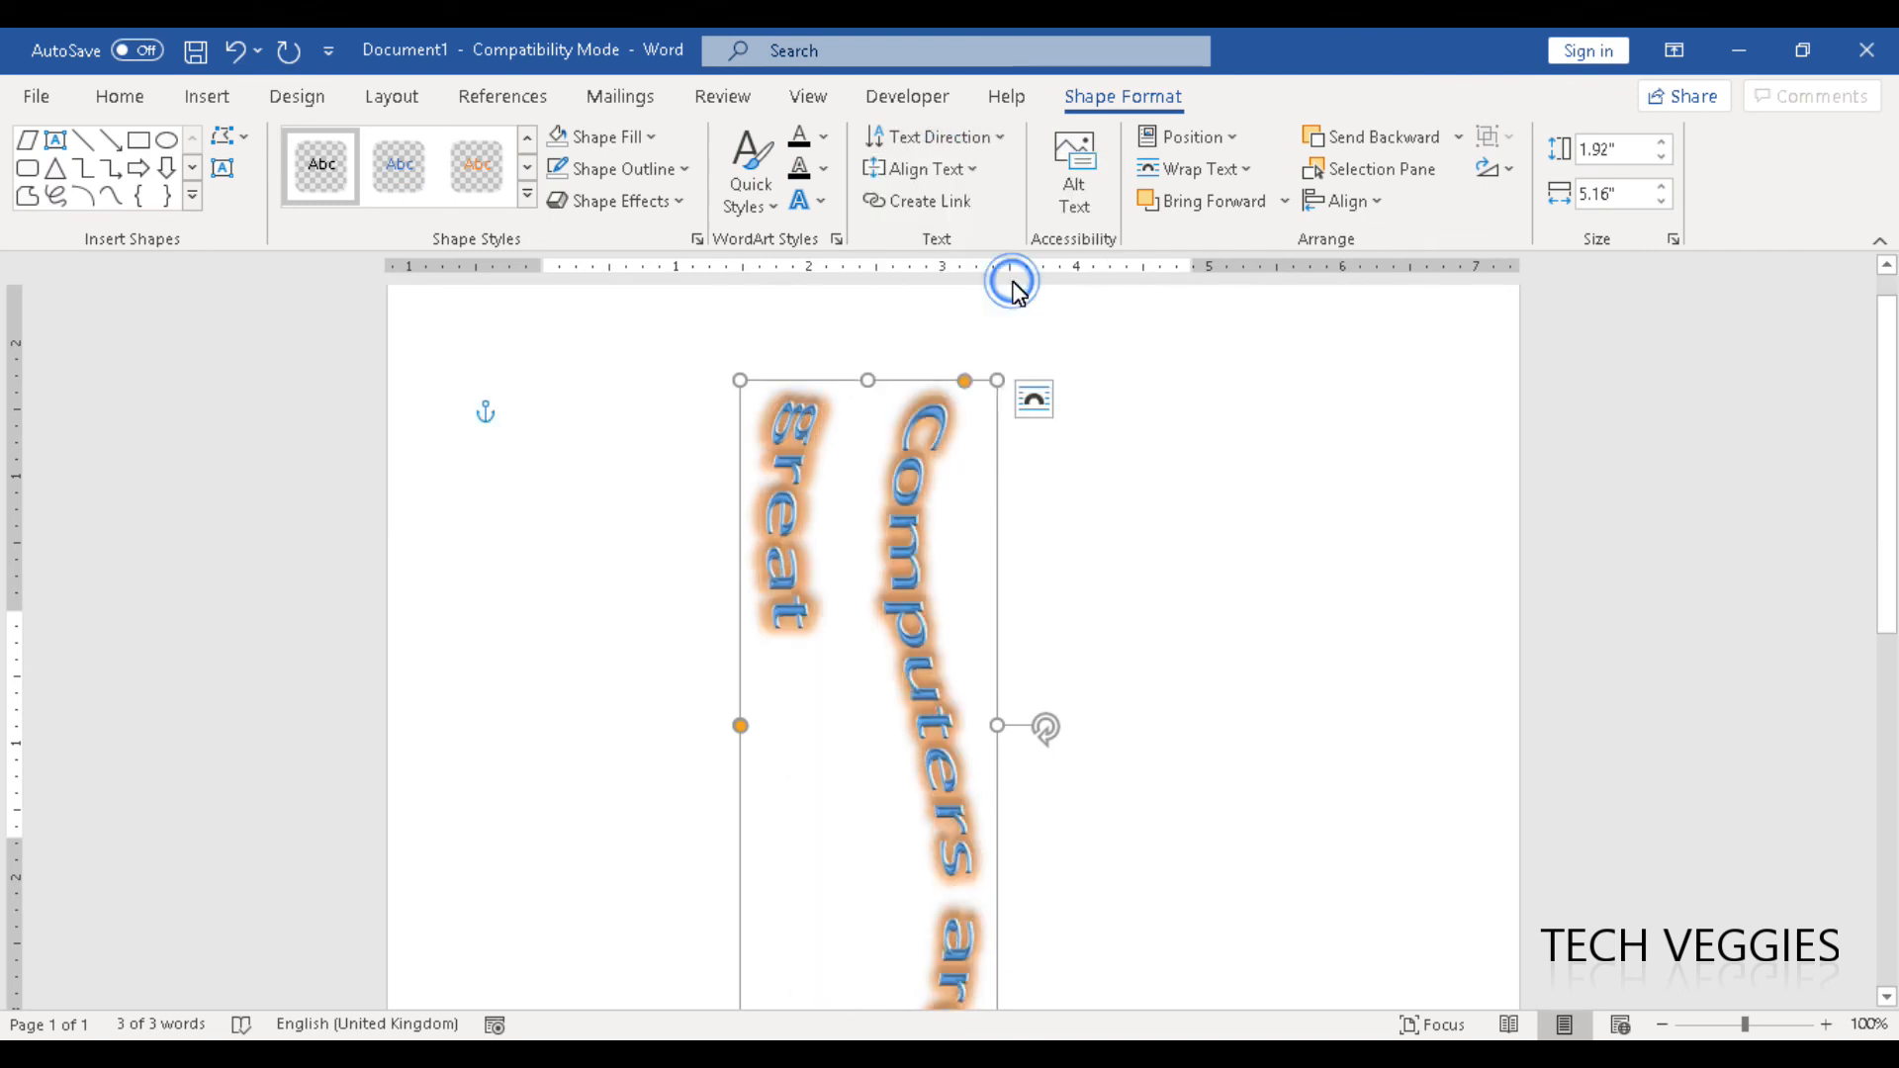
{"action": "left_click", "coordinate": [969, 138]}
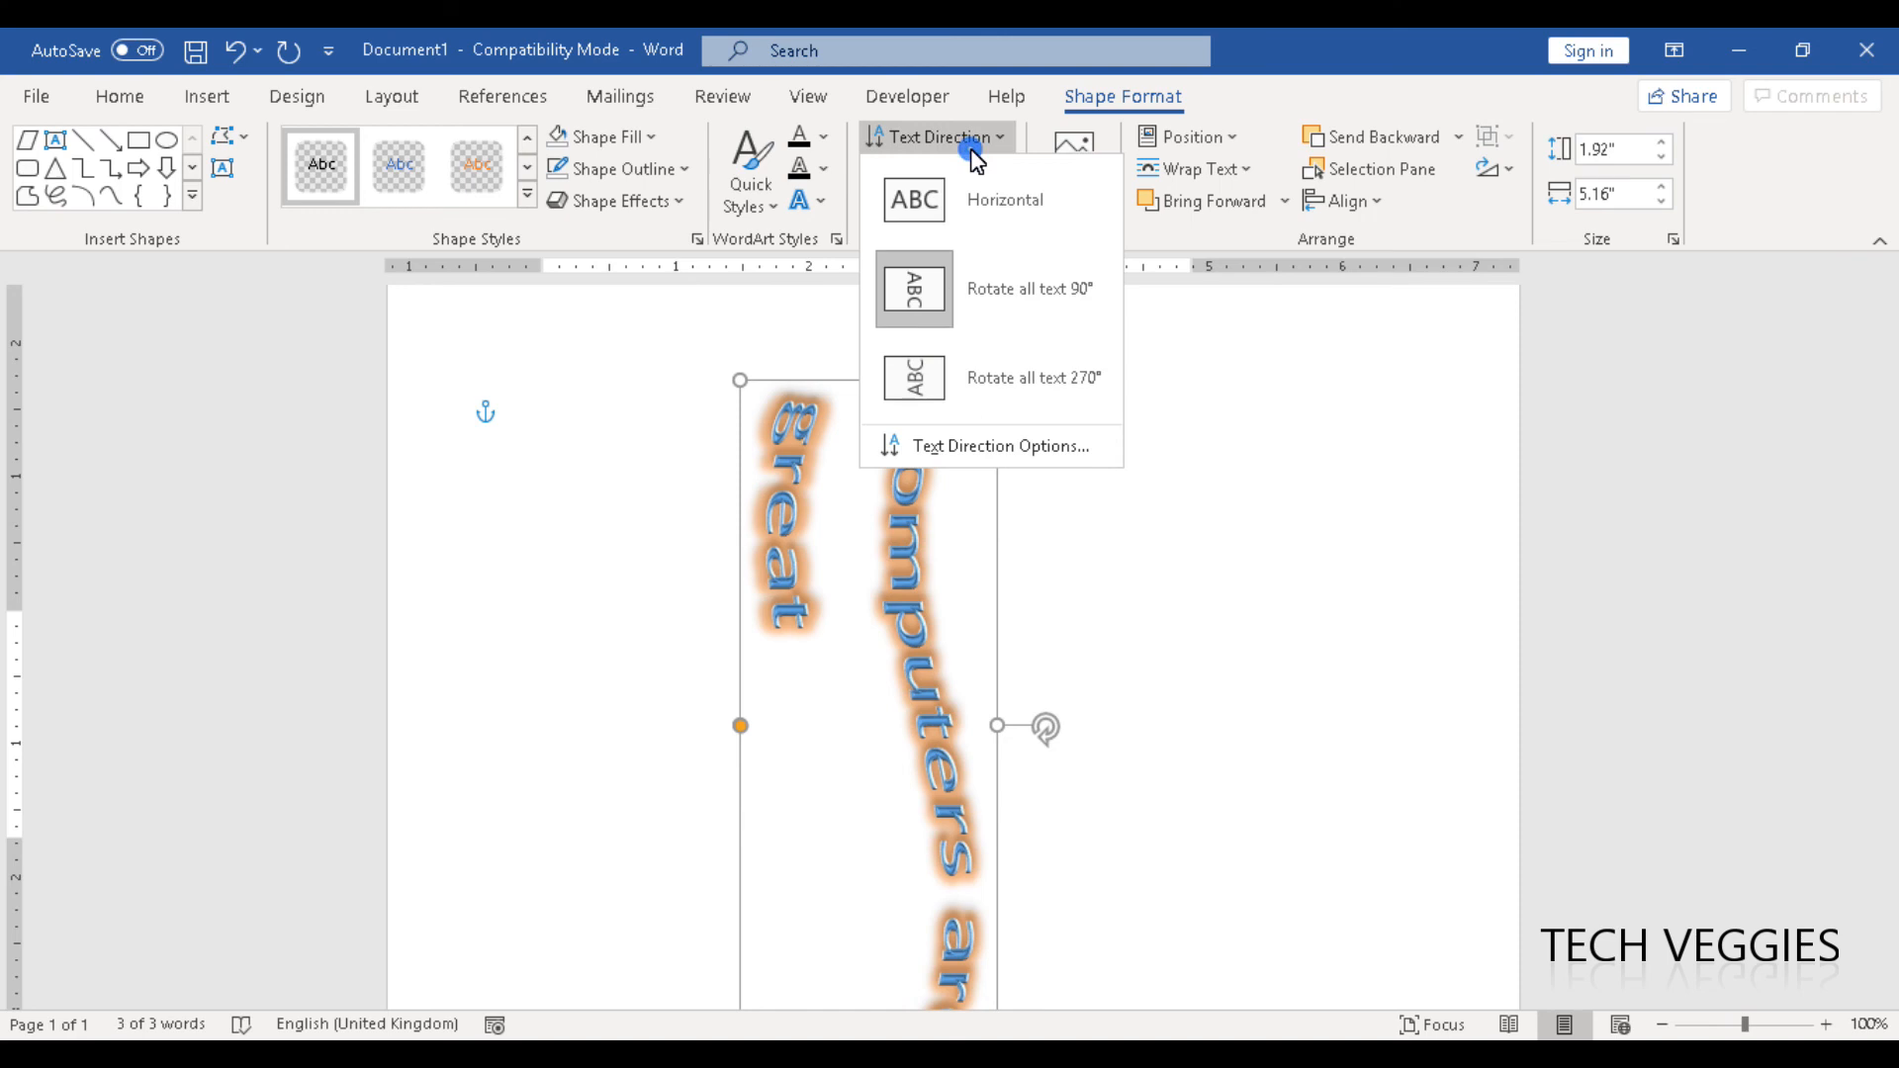
{"action": "left_click", "coordinate": [993, 217]}
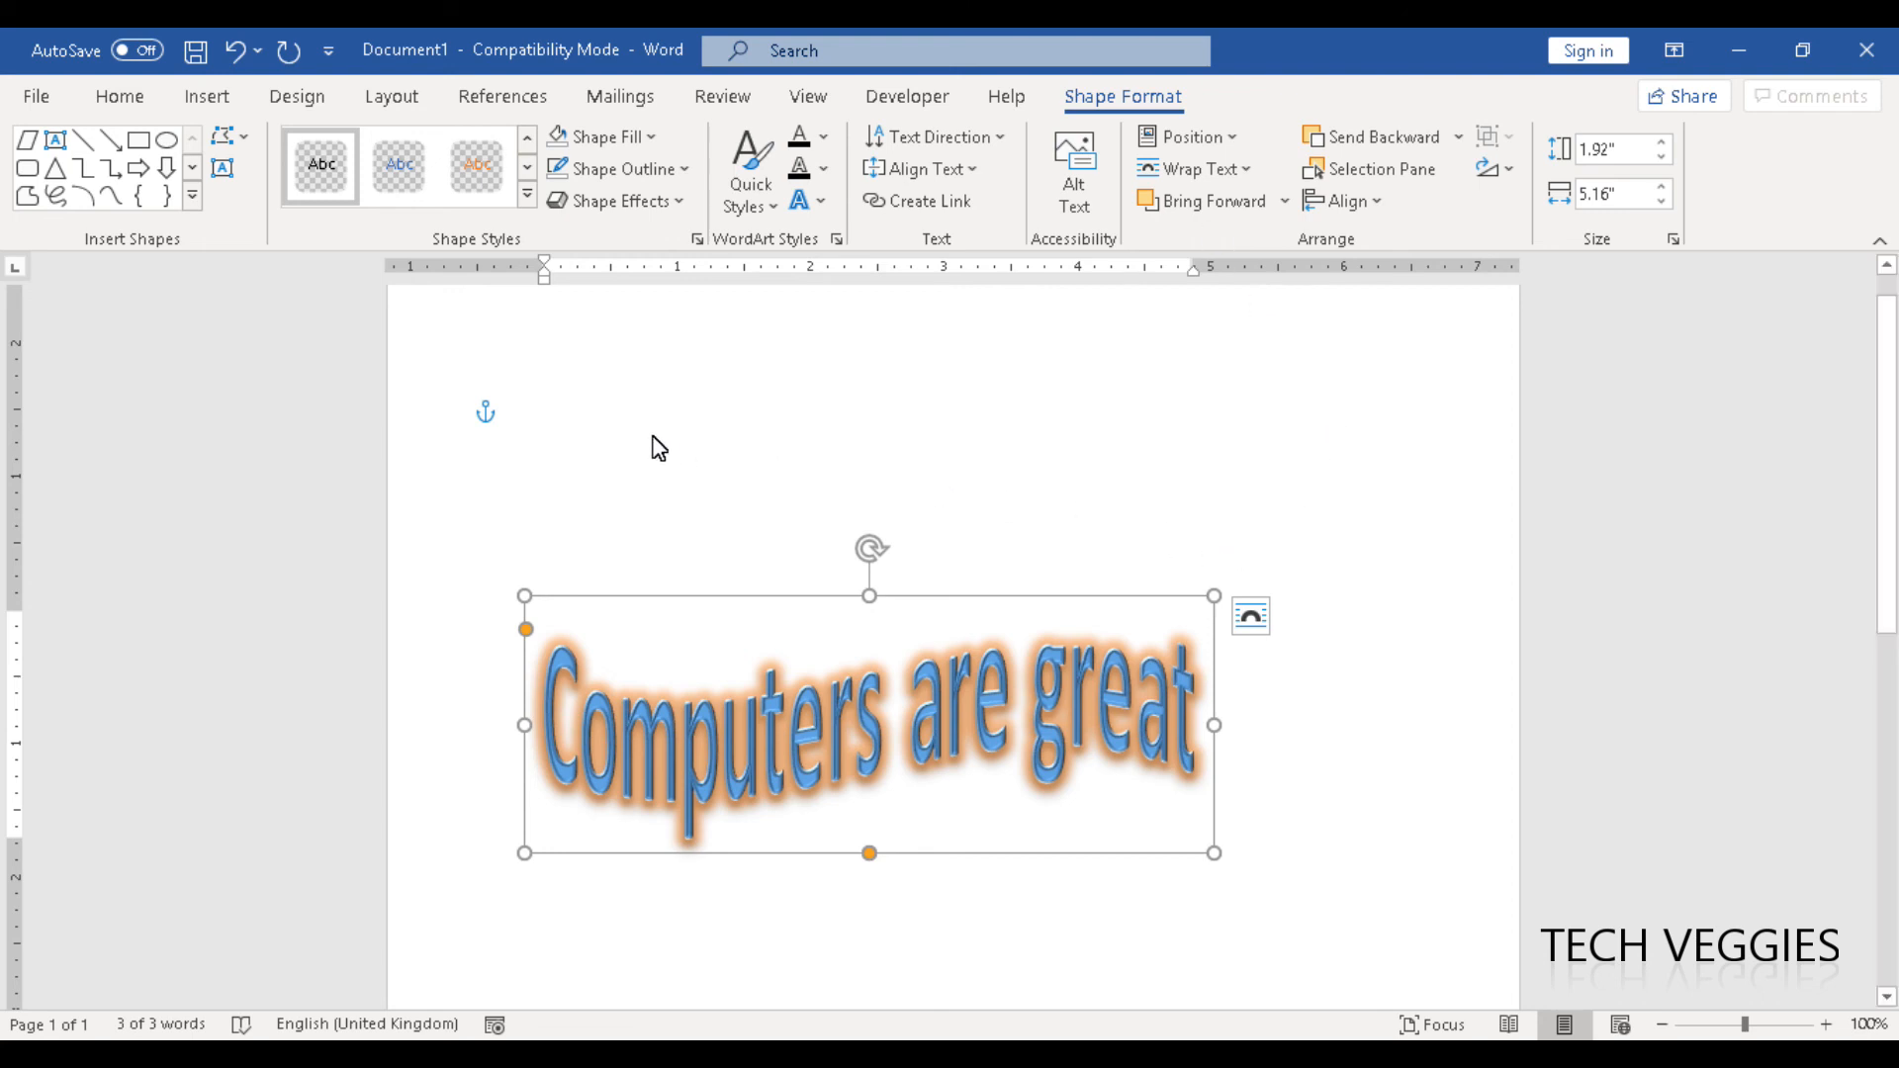
{"action": "left_click", "coordinate": [843, 484]}
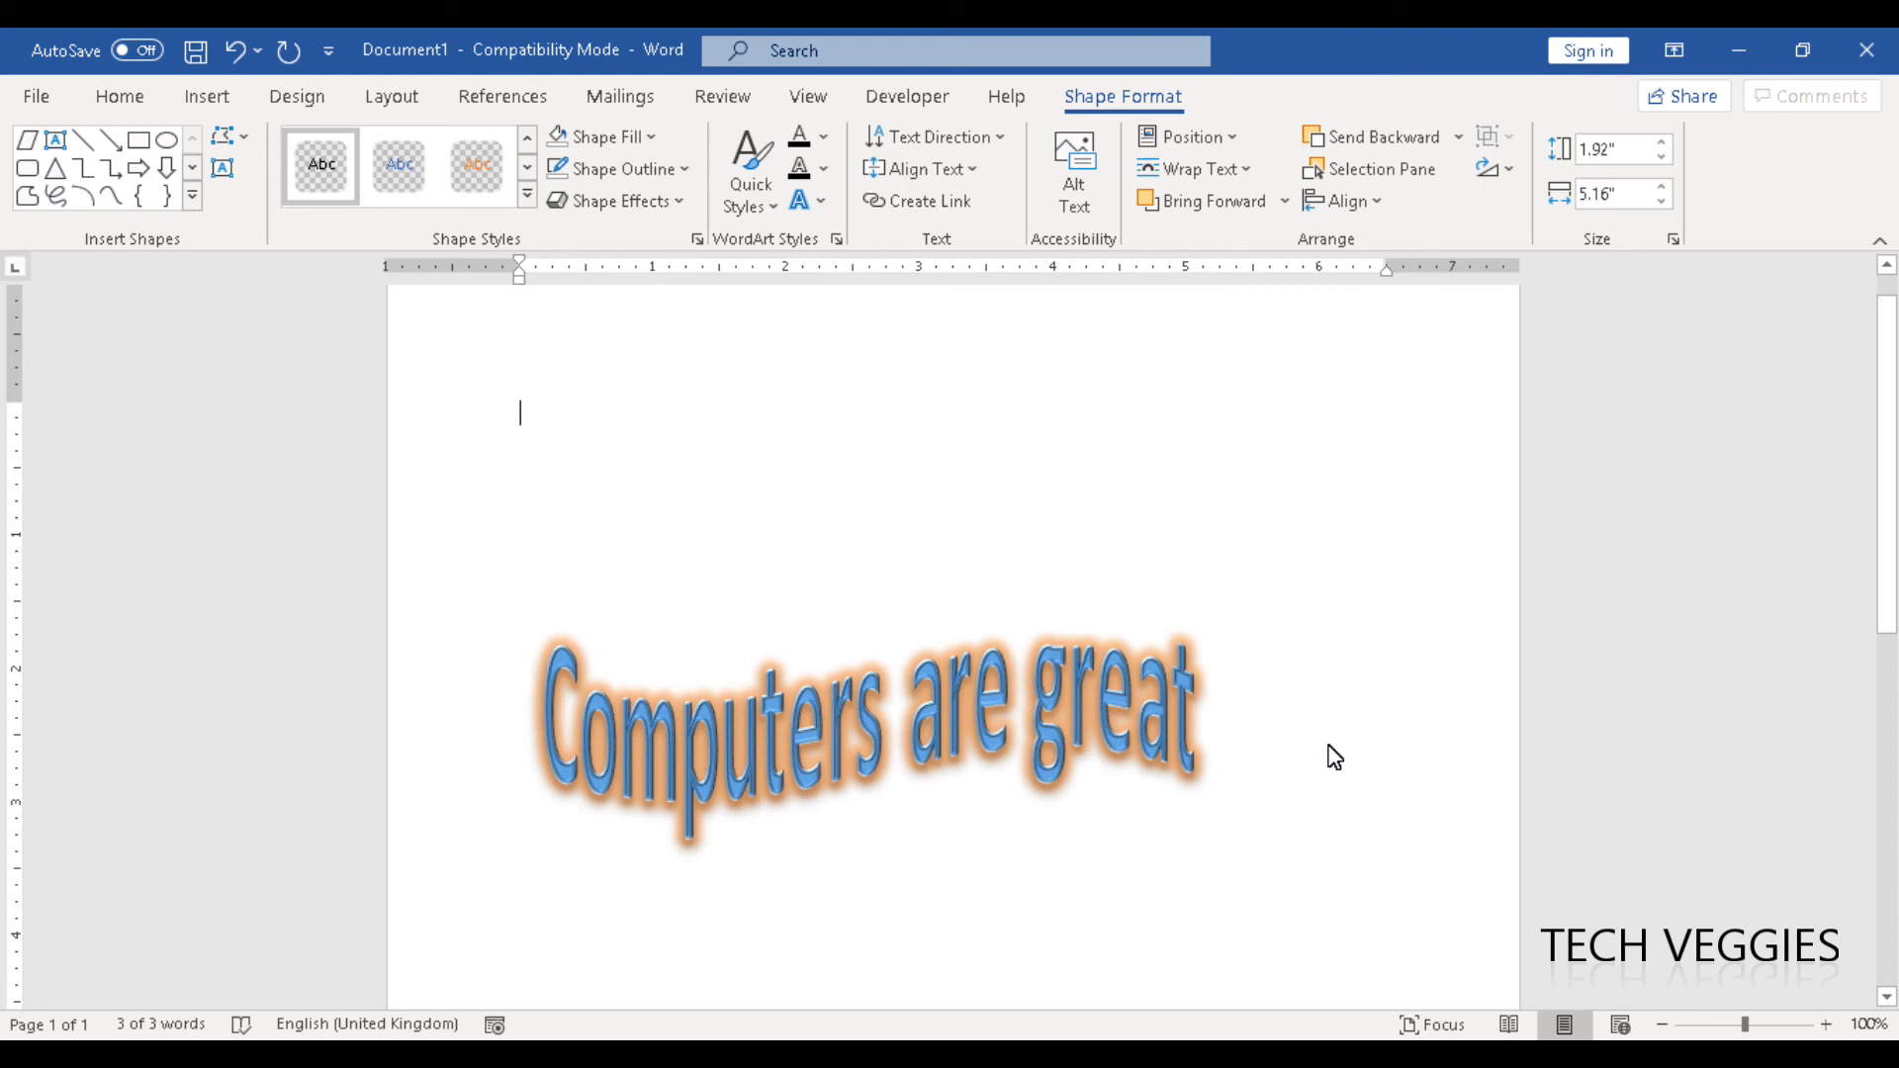
- Activate the "Computers are great" text box for editing
{"action": "left_click", "coordinate": [1184, 726]}
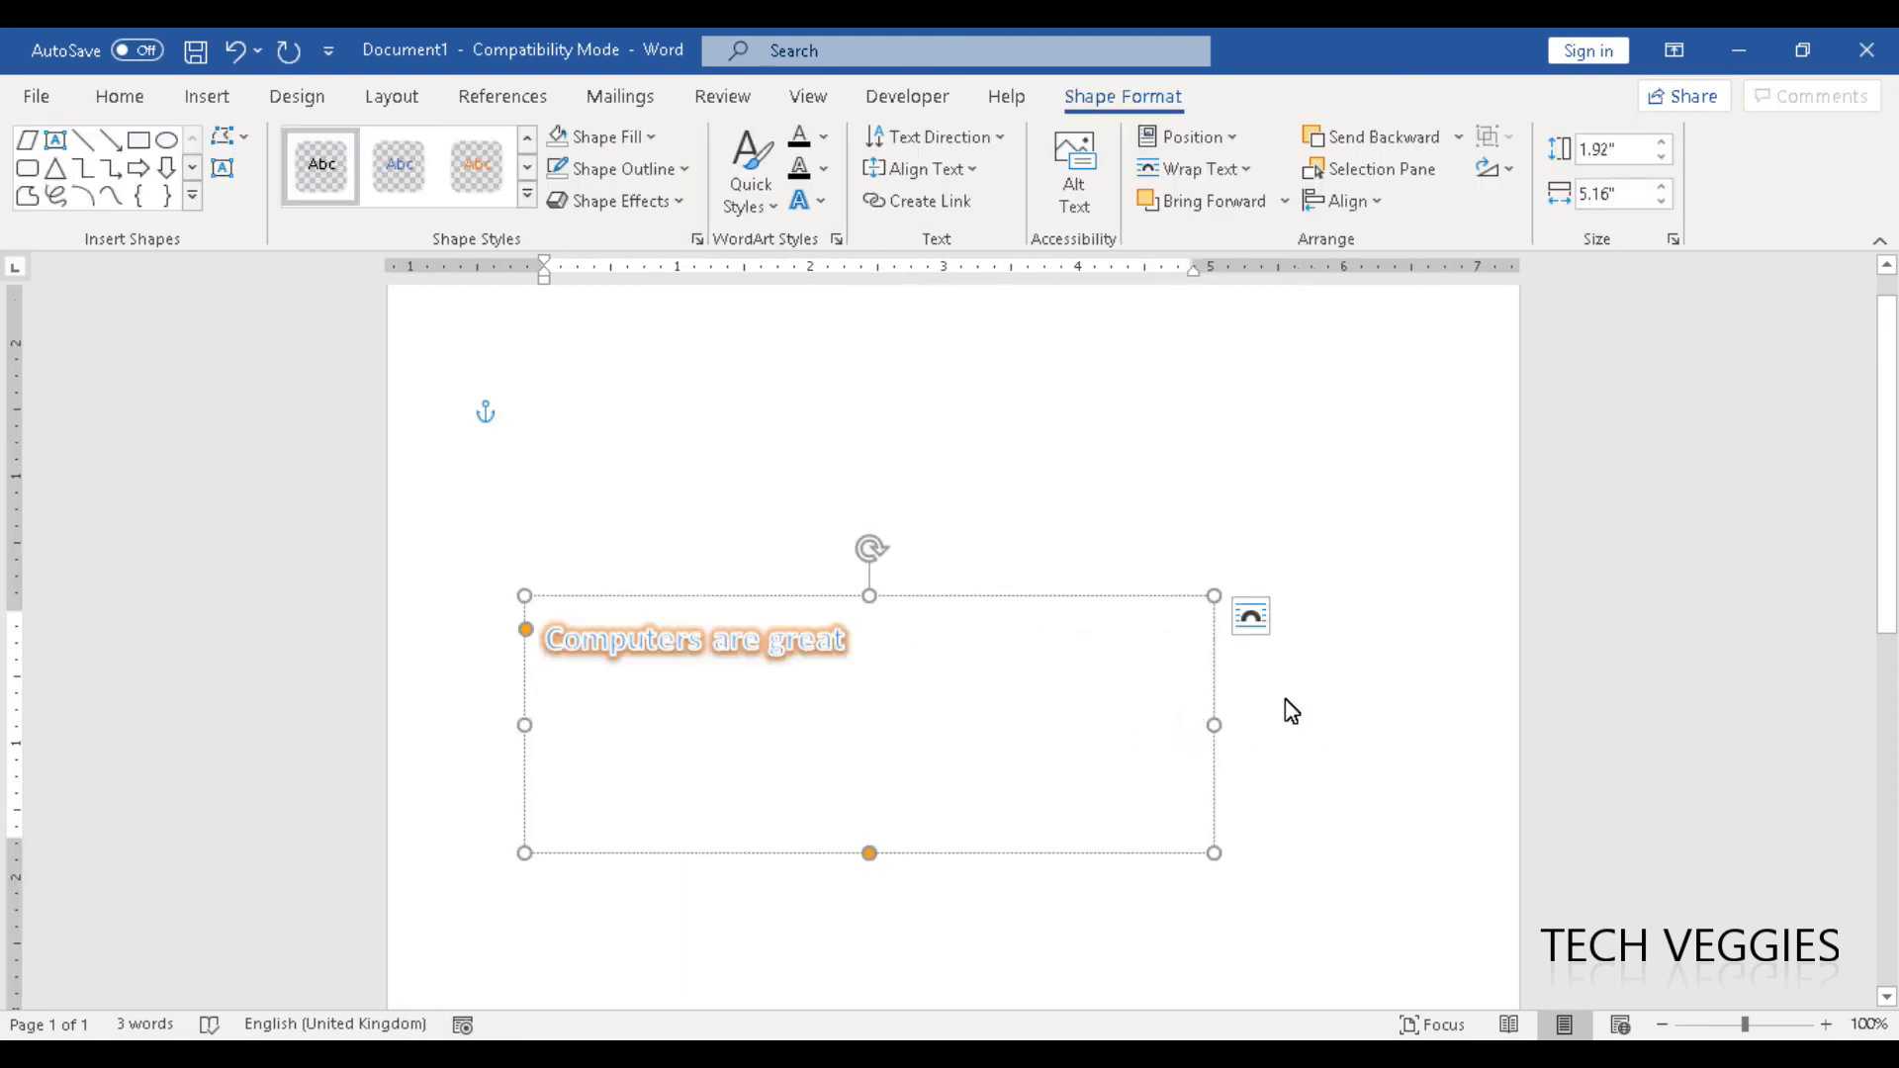